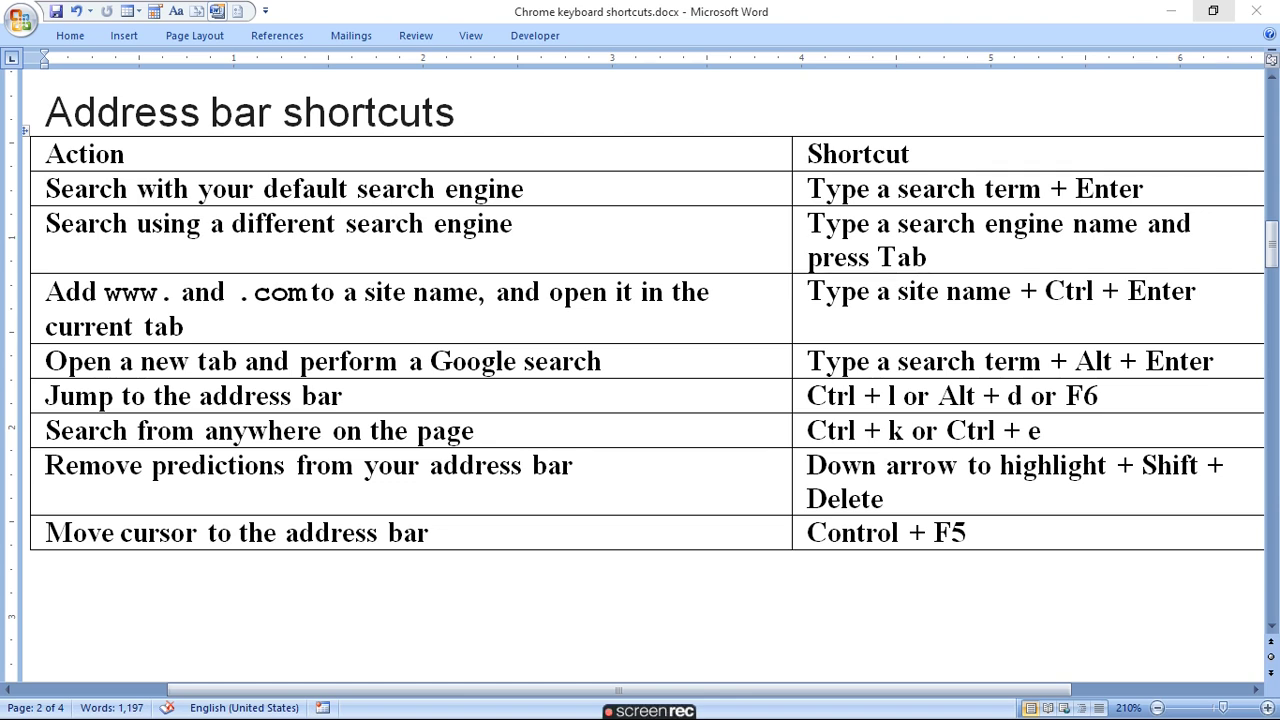
- Restore the Word shortcuts document to a smaller window
{"action": "left_click", "coordinate": [1213, 11]}
- Bring Chrome forward and search Google for 'SEO' from the address bar
{"action": "left_click", "coordinate": [895, 316]}
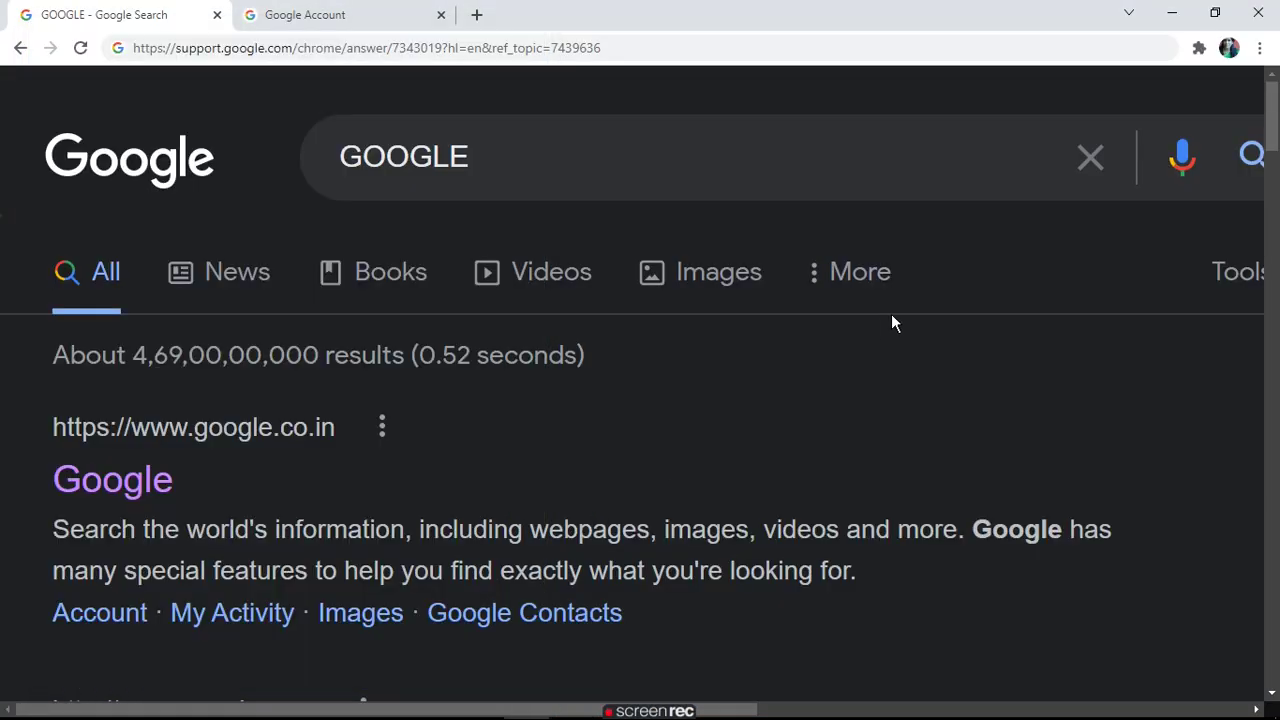
{"action": "left_click", "coordinate": [231, 55]}
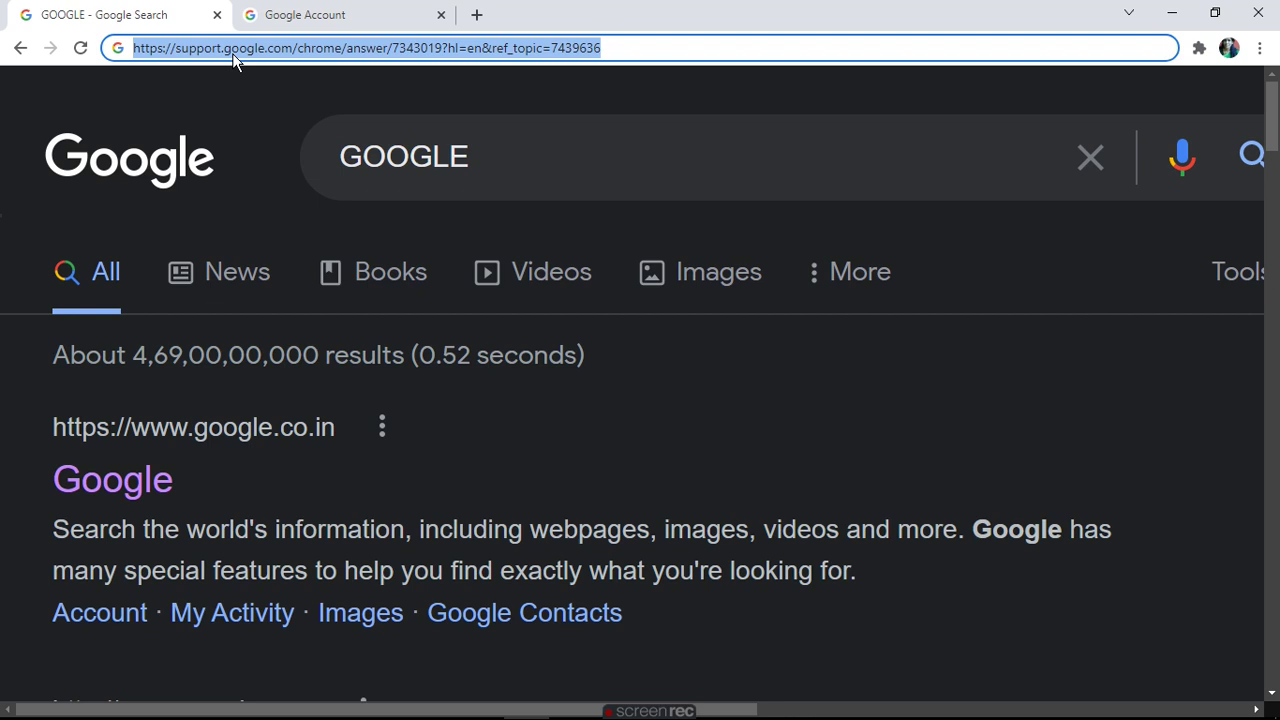
{"action": "type", "text": "SEO"}
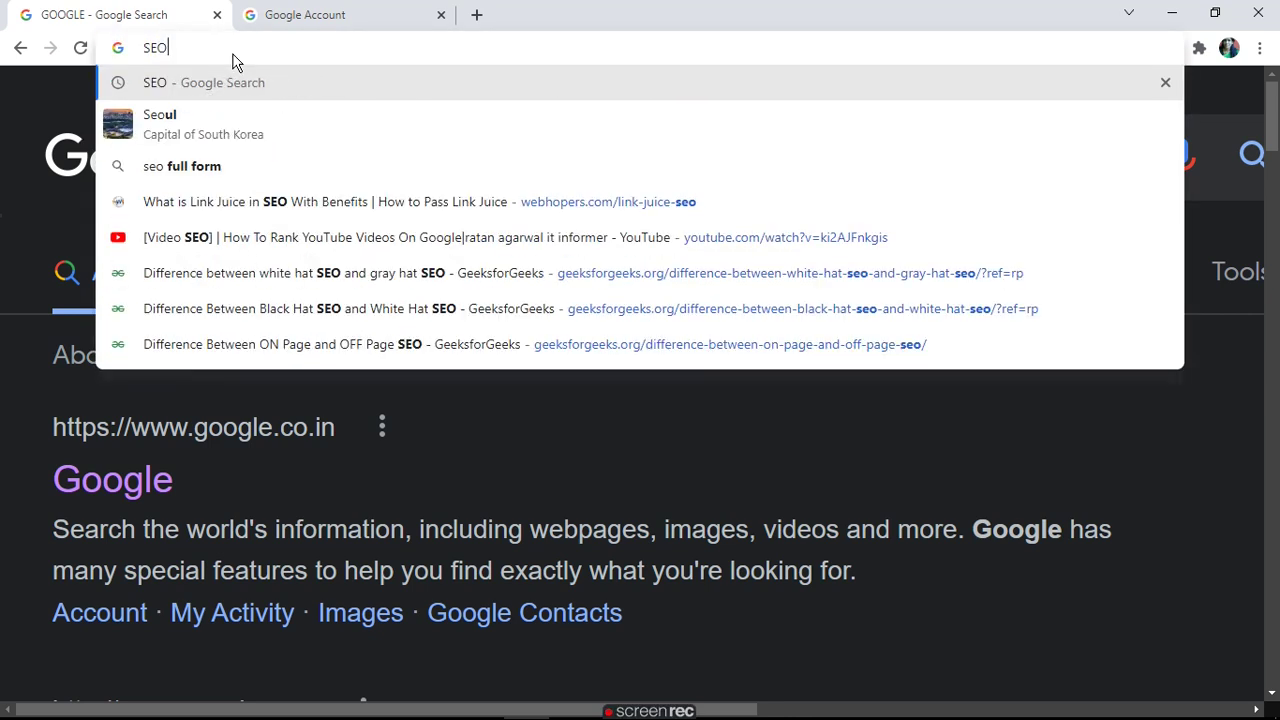
{"action": "key", "text": "Return"}
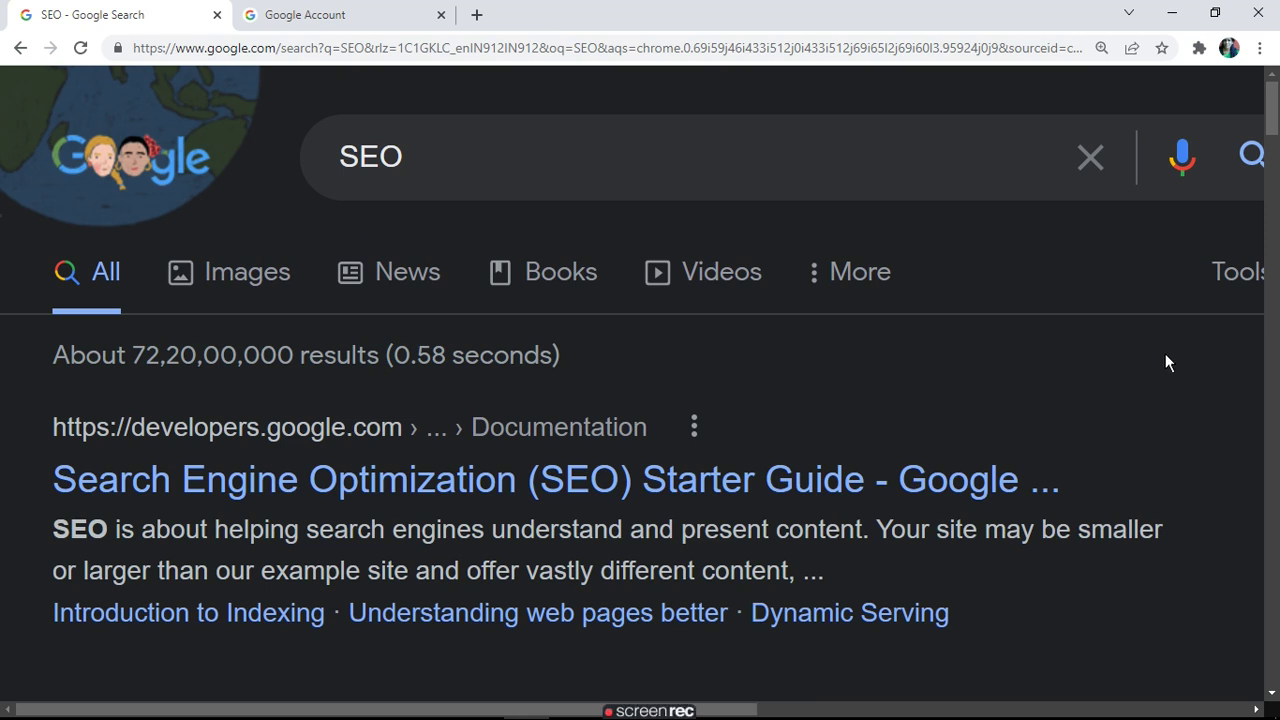
- Zoom the SEO results out three steps, then back in four steps
{"action": "key", "text": "ctrl+minus"}
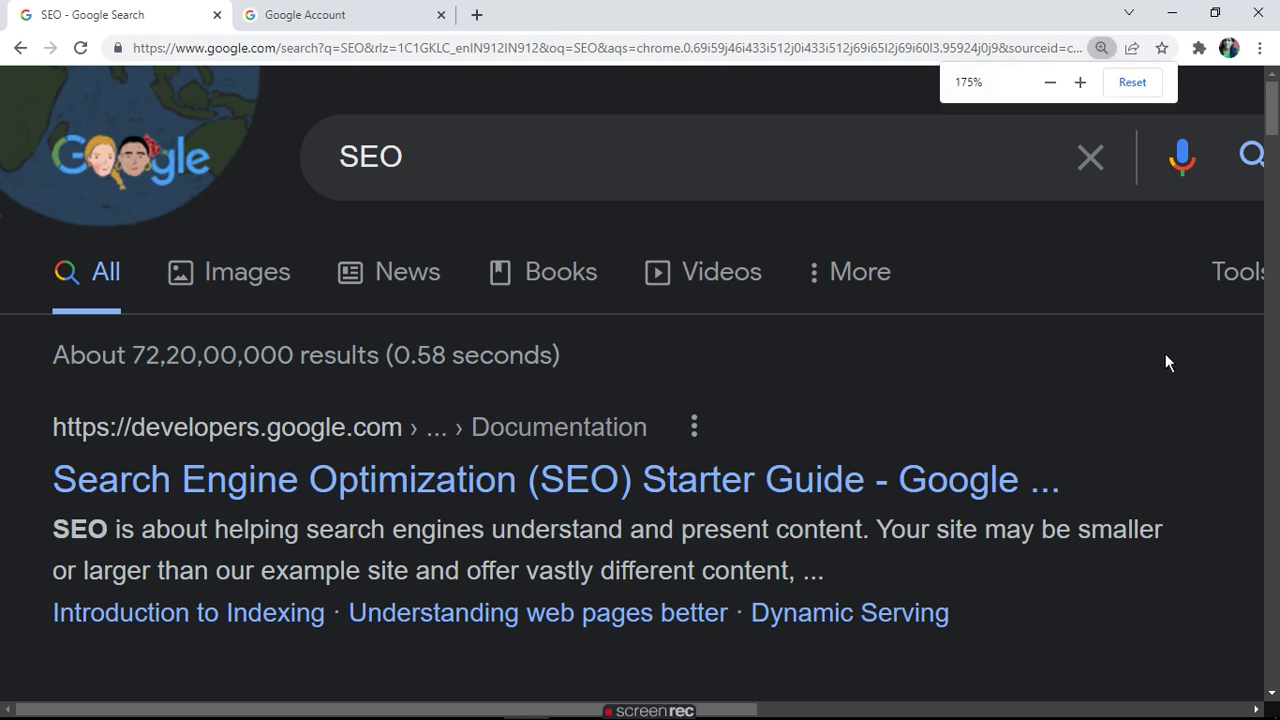
{"action": "key", "text": "ctrl+minus"}
{"action": "key", "text": "ctrl+minus"}
{"action": "key", "text": "ctrl+minus"}
{"action": "key", "text": "ctrl+minus"}
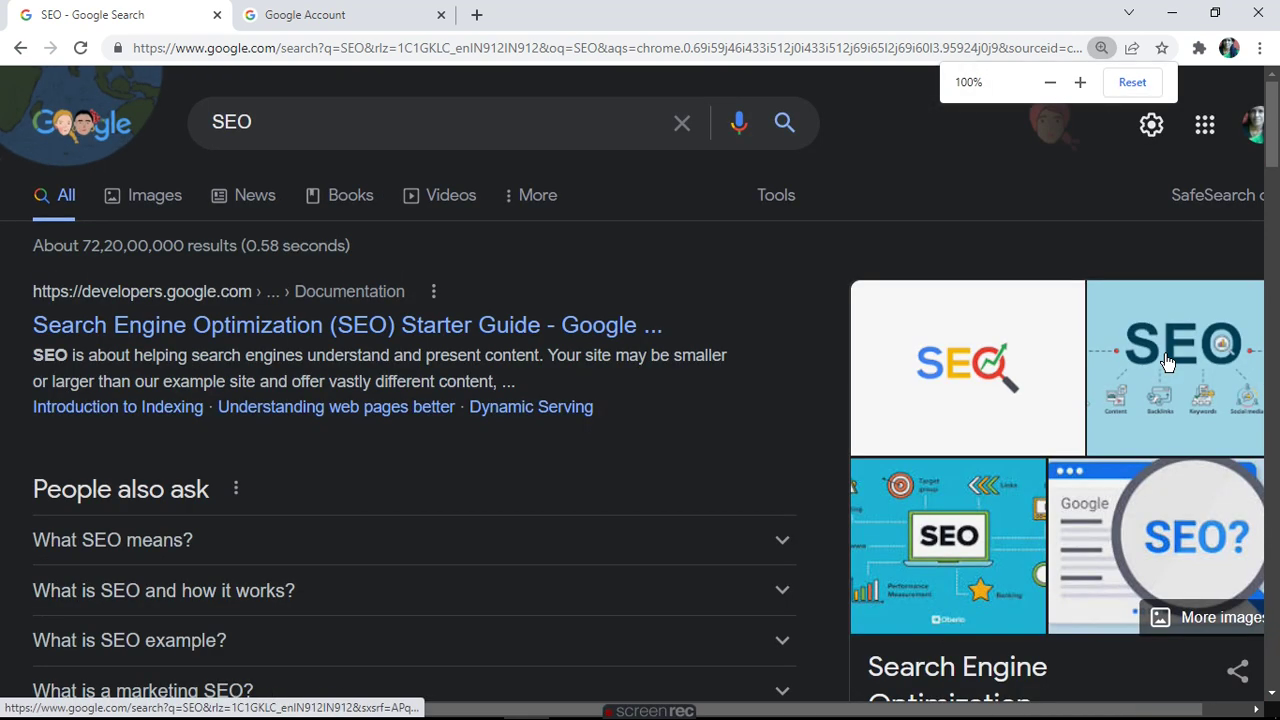
{"action": "key", "text": "ctrl+minus"}
{"action": "key", "text": "ctrl+minus"}
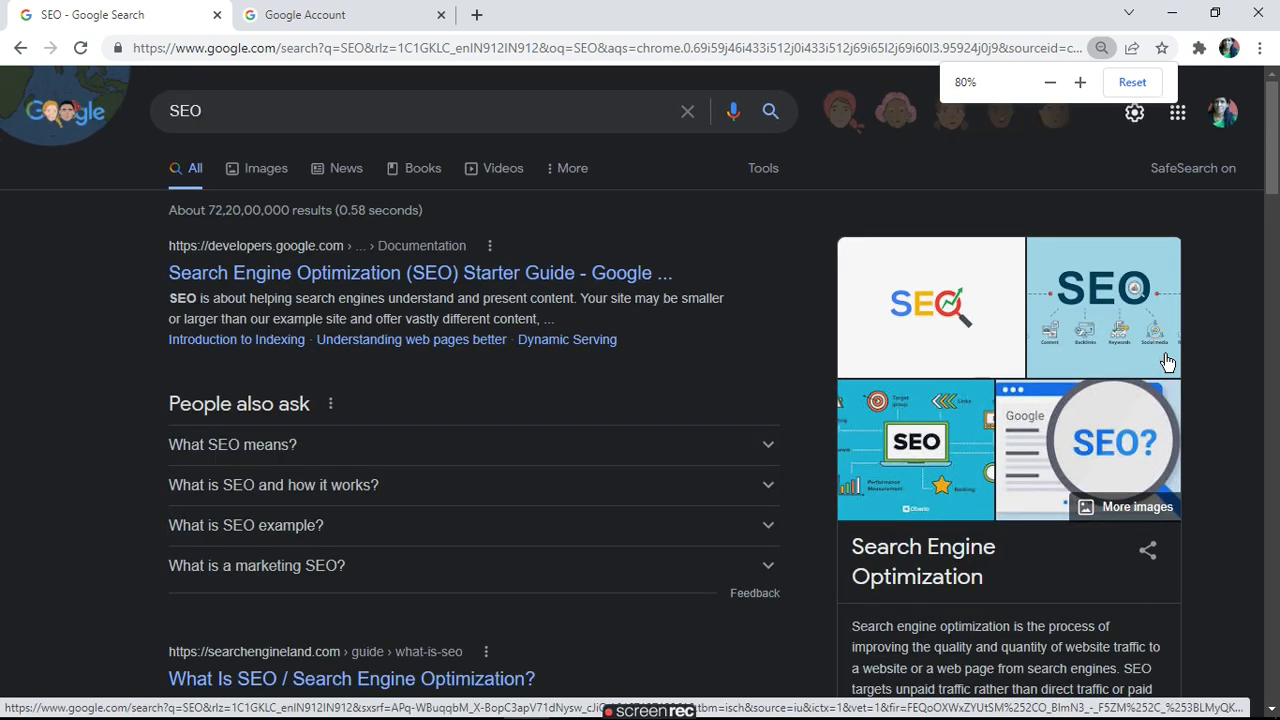
{"action": "key", "text": "ctrl+plus"}
{"action": "key", "text": "ctrl+plus"}
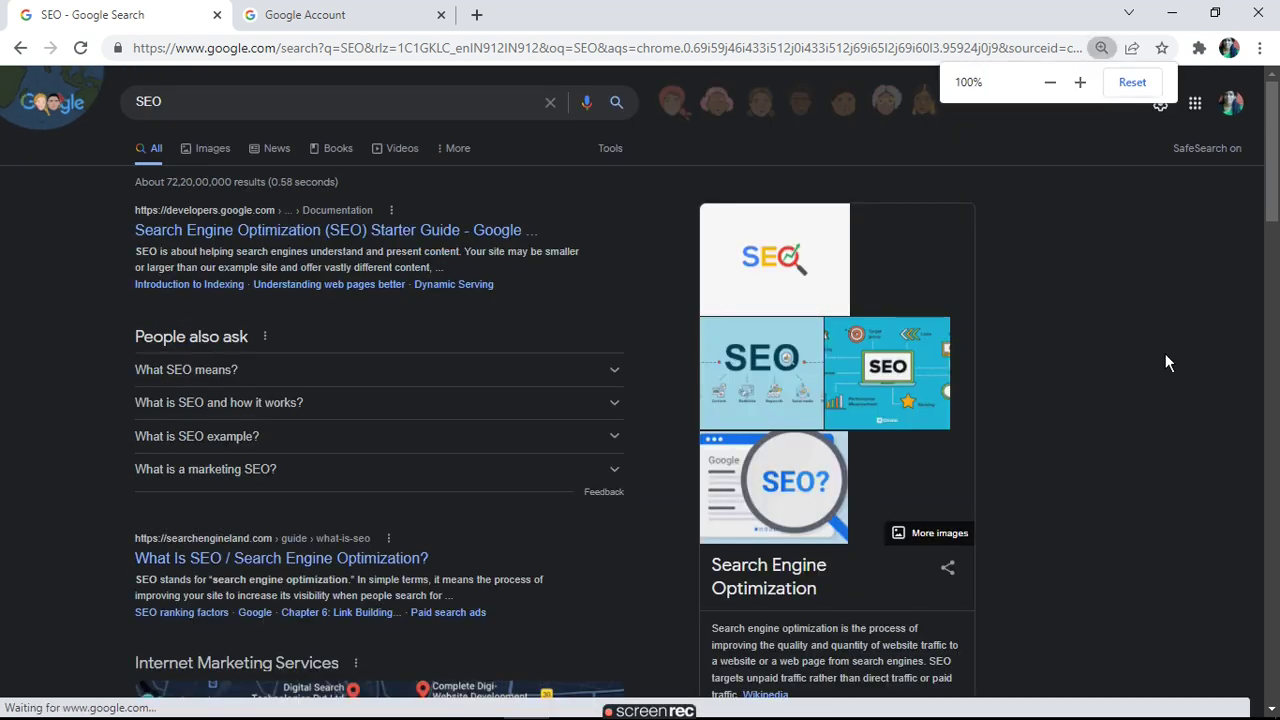
{"action": "key", "text": "ctrl+plus"}
{"action": "key", "text": "ctrl+plus"}
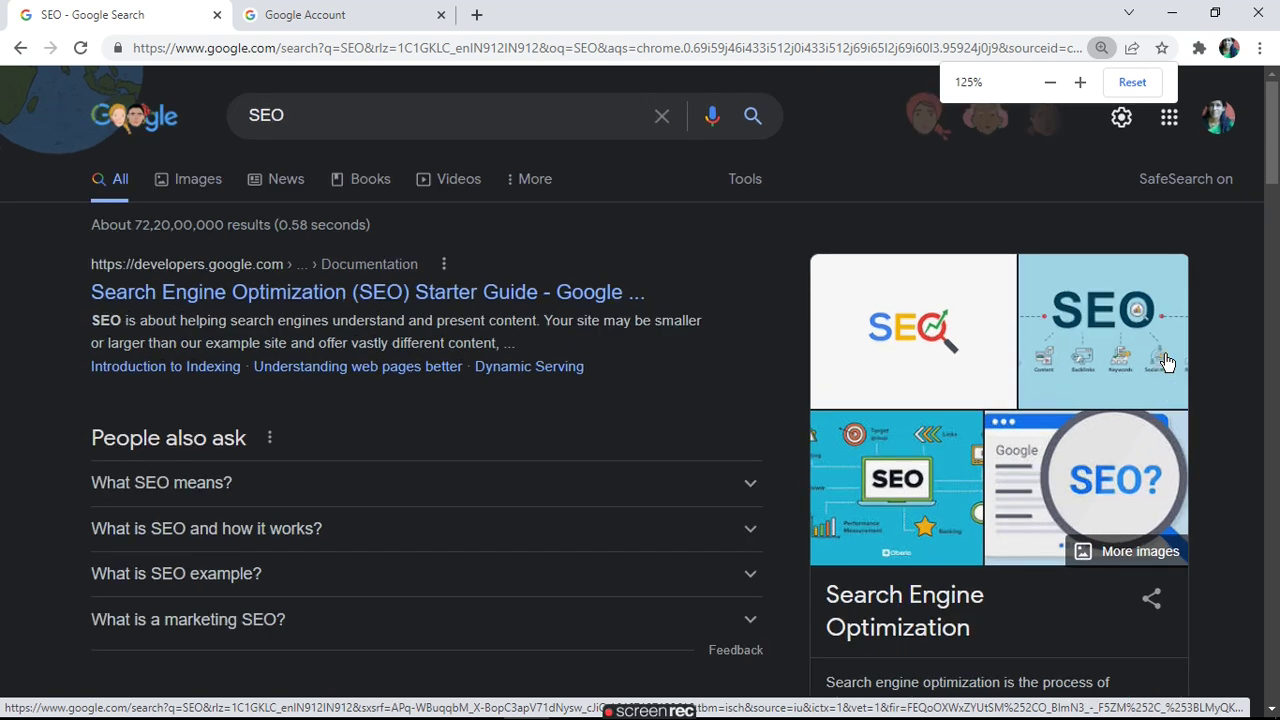
{"action": "key", "text": "ctrl+plus"}
{"action": "key", "text": "ctrl+plus"}
{"action": "key", "text": "ctrl+plus"}
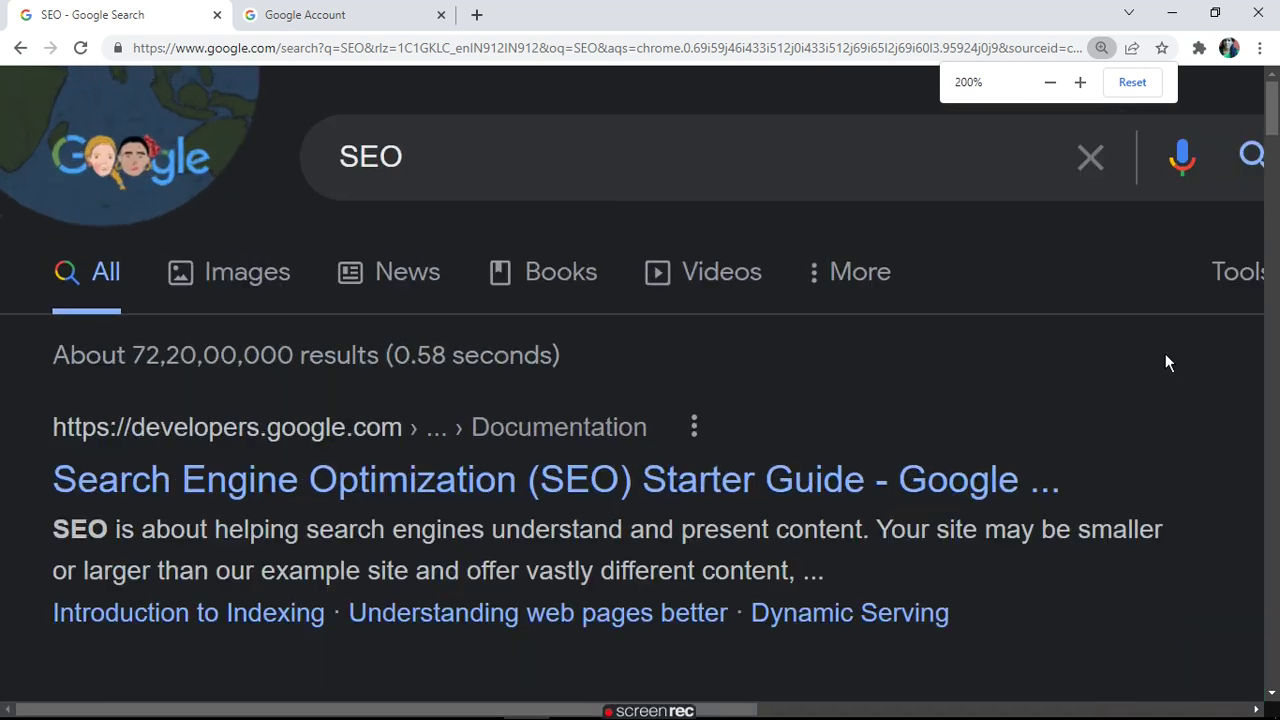
{"action": "key", "text": "ctrl+plus"}
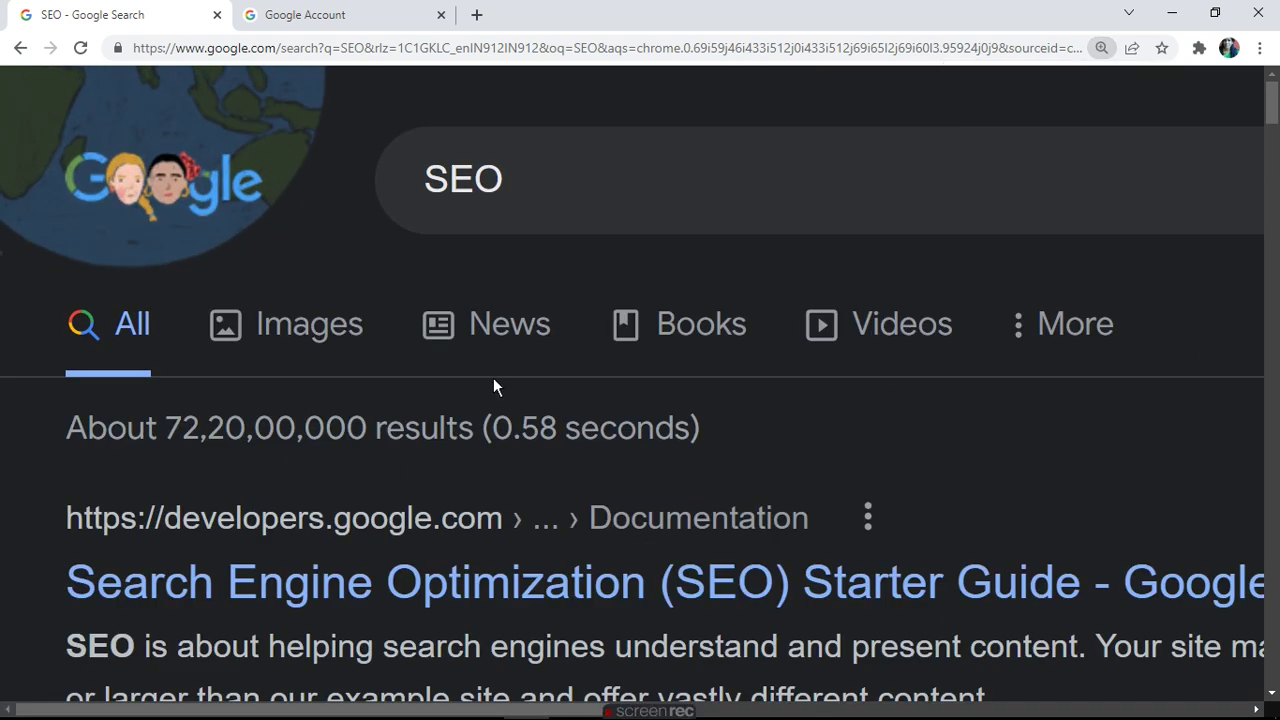
- Search for 'SEARCH ENGIN NAME' and scroll through the list of search engines
{"action": "left_click", "coordinate": [240, 55]}
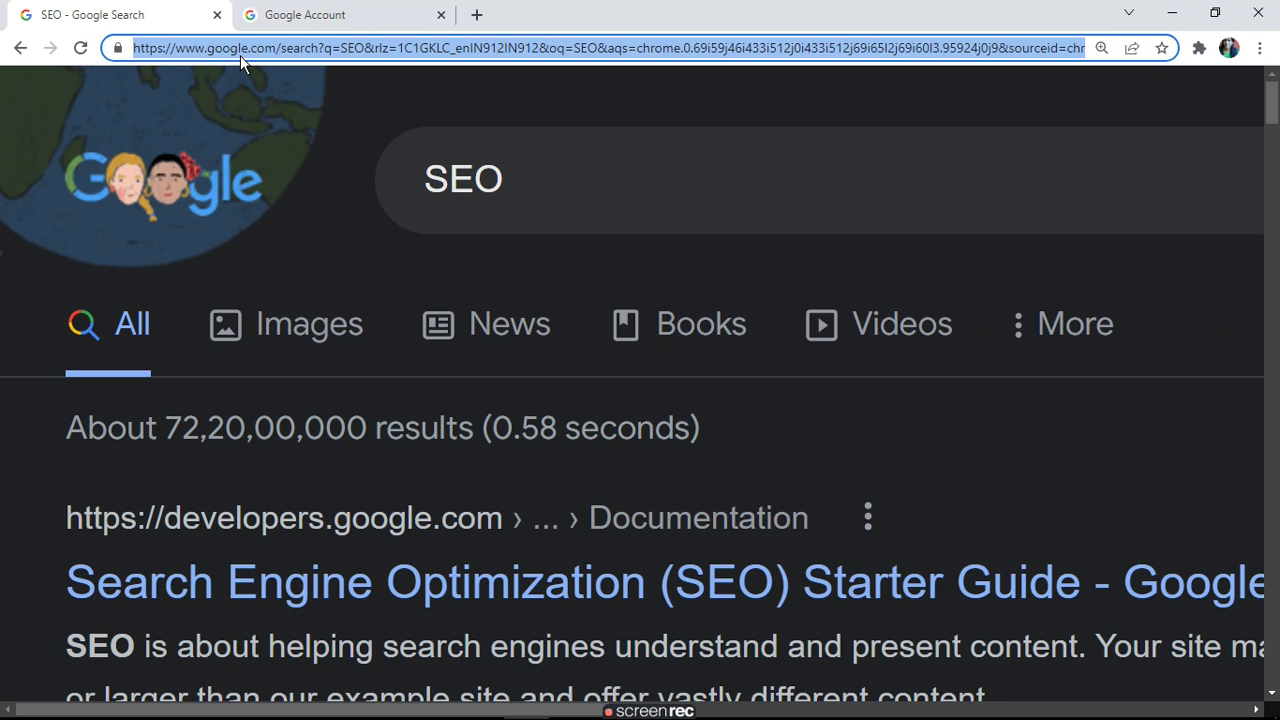
{"action": "type", "text": "SEARCH "}
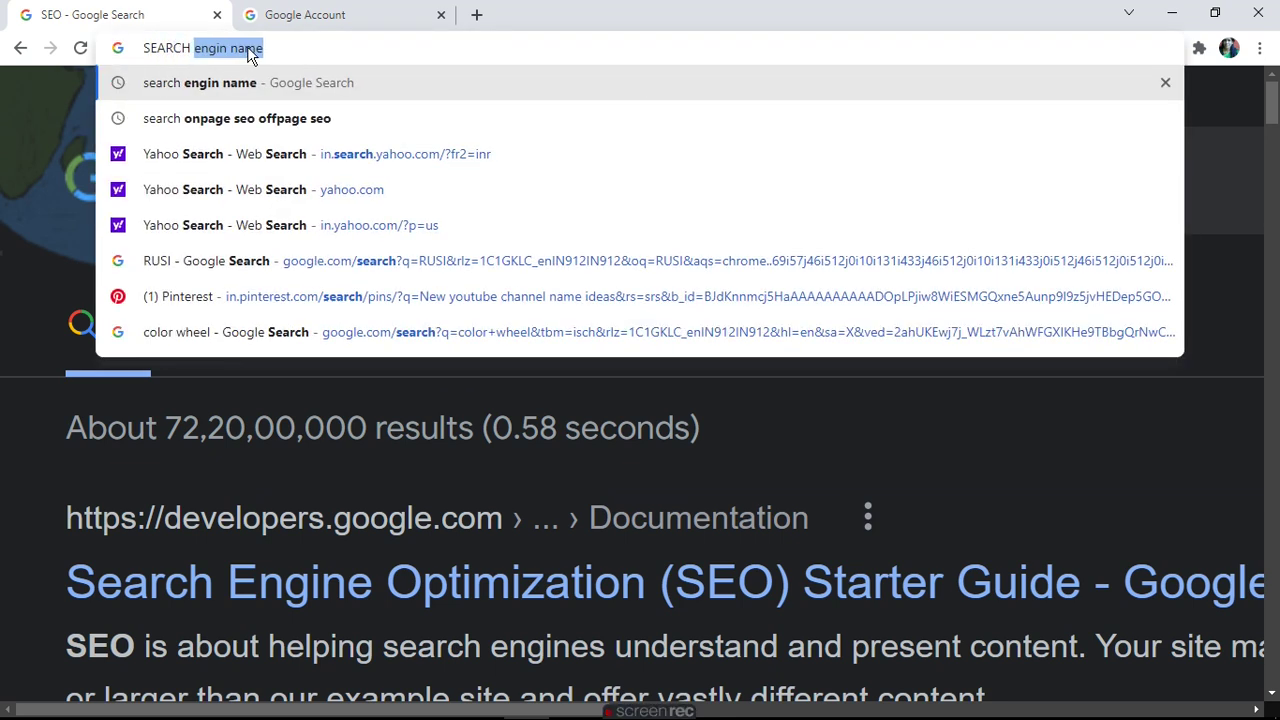
{"action": "type", "text": "ENGIN N"}
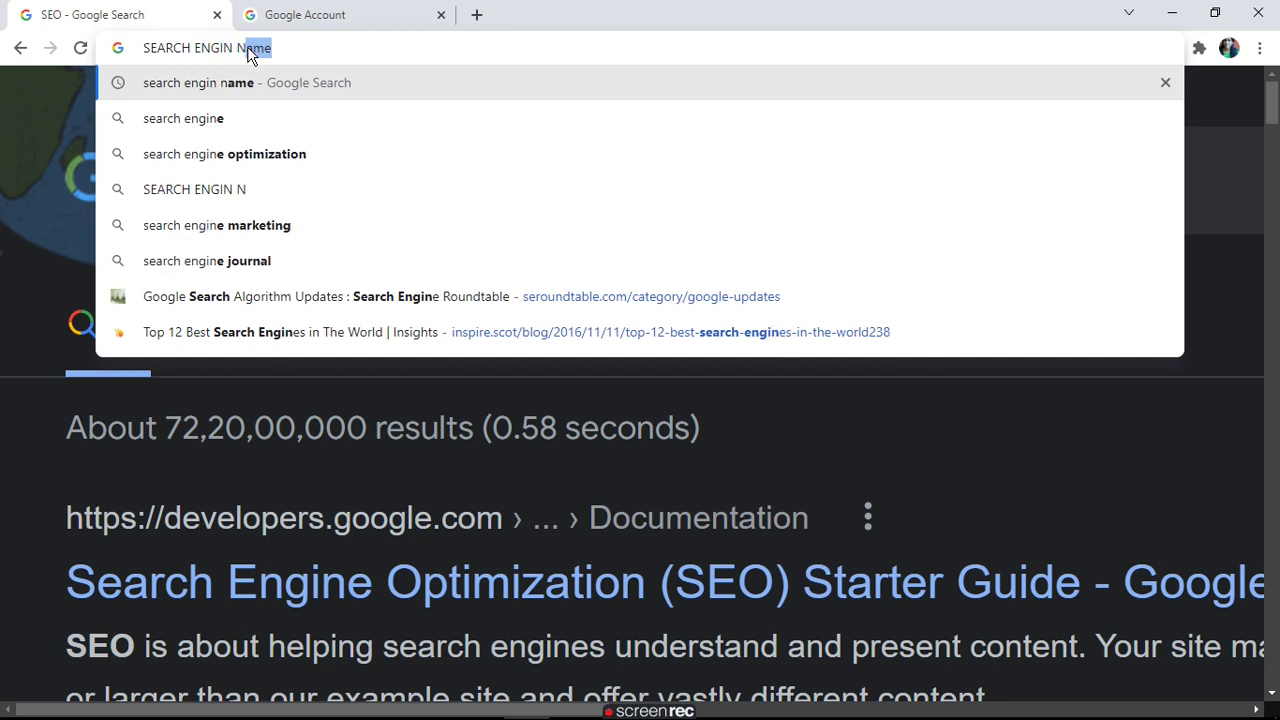
{"action": "type", "text": "AME"}
{"action": "key", "text": "Return"}
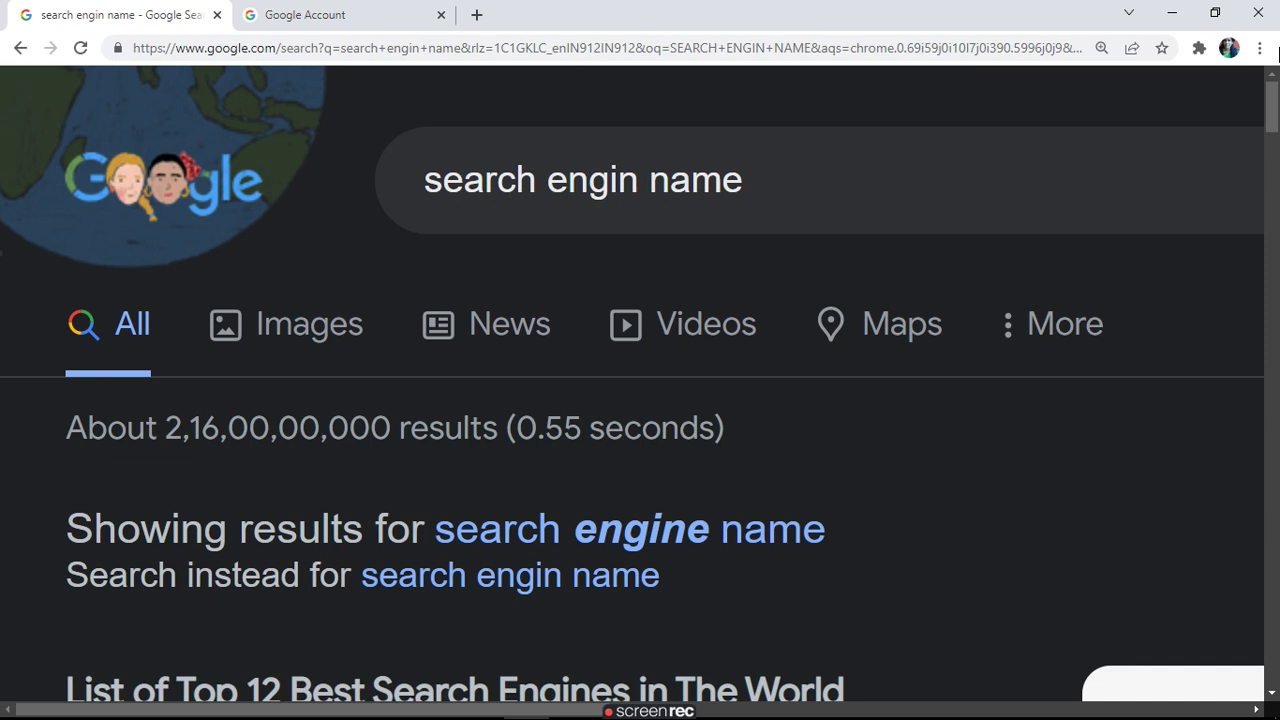
{"action": "scroll", "coordinate": [1276, 365], "scroll_direction": "down", "scroll_amount": 3}
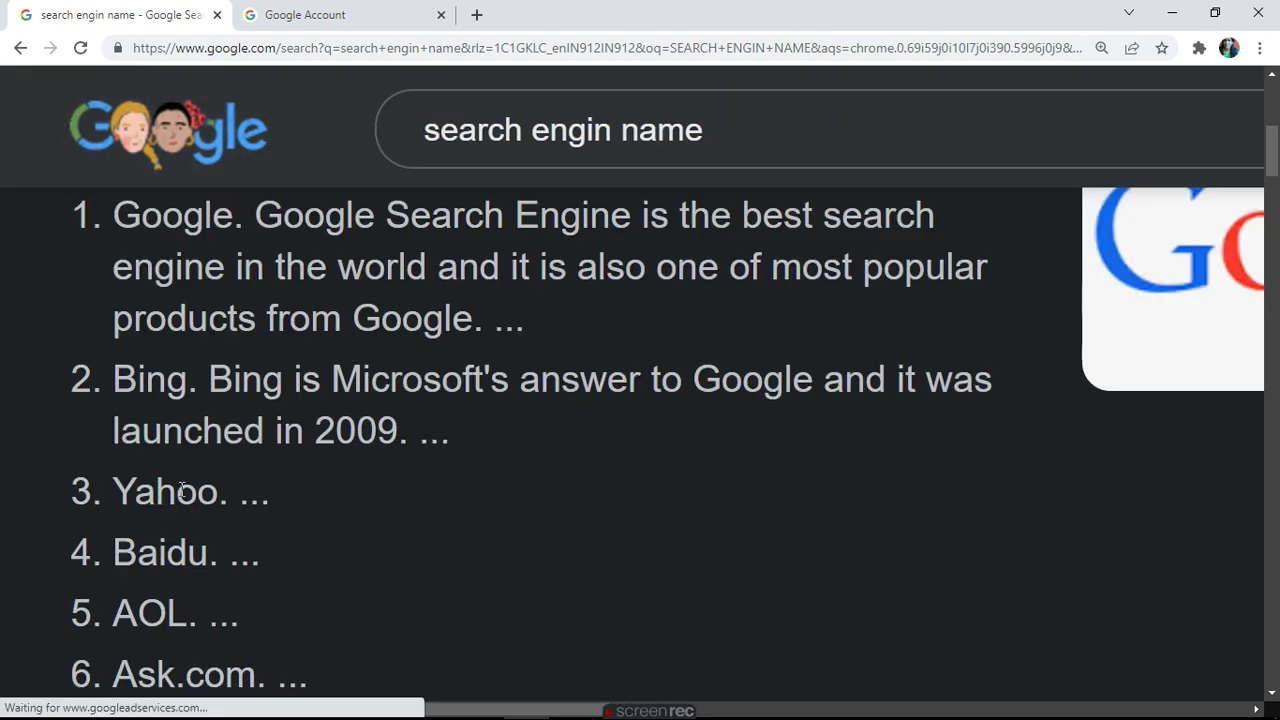
{"action": "scroll", "coordinate": [1278, 607], "scroll_direction": "down", "scroll_amount": 4}
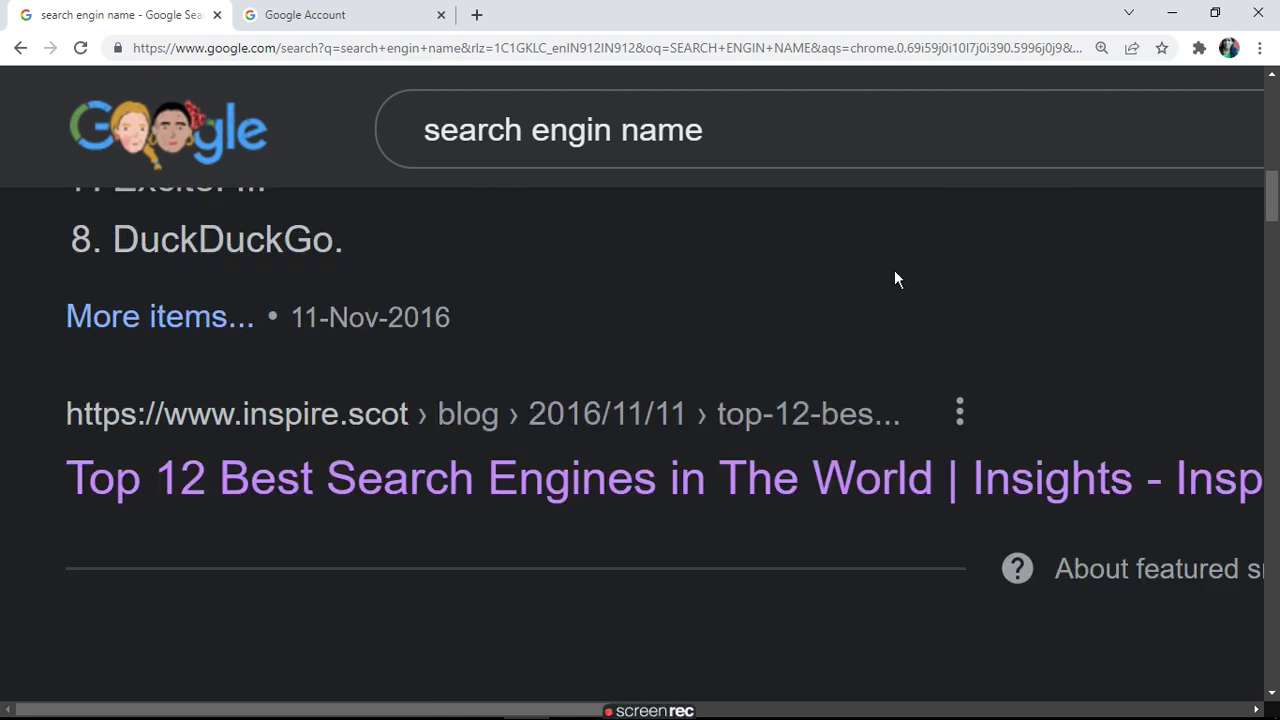
{"action": "left_click_drag", "start_coordinate": [1274, 215], "coordinate": [1274, 172]}
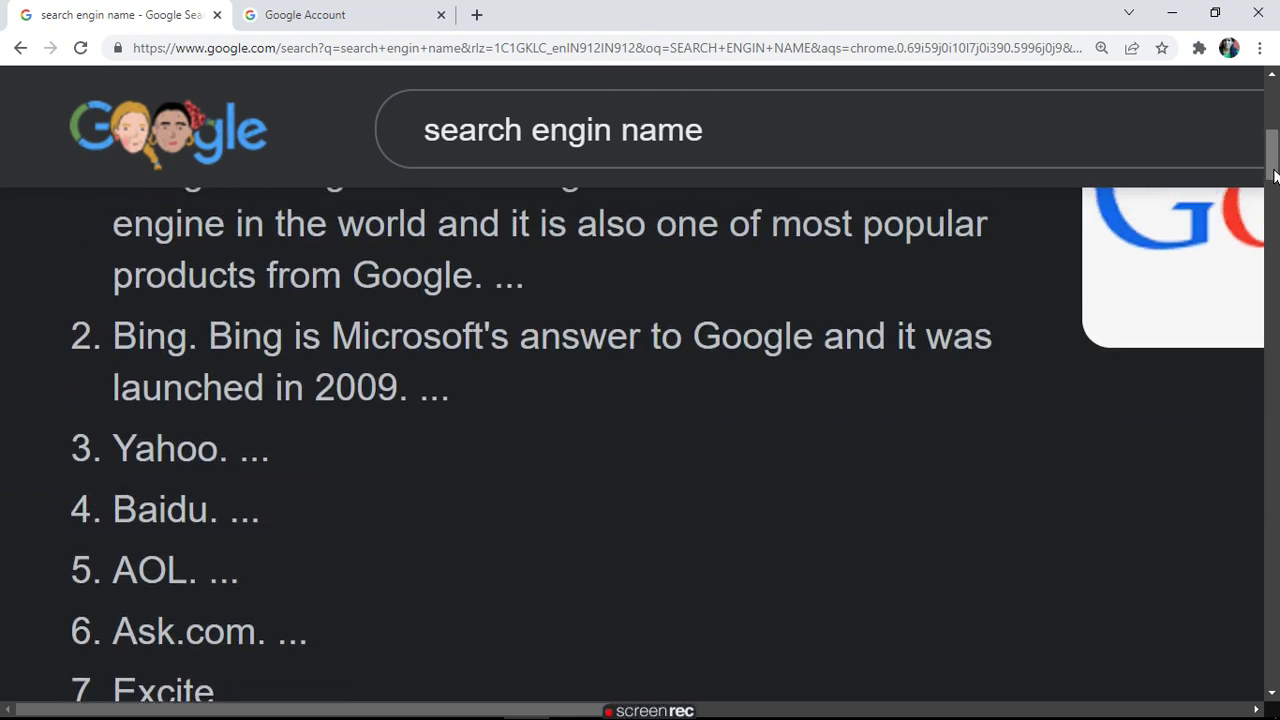
- Type 'BING' into the address bar, then bring the Word shortcuts document forward
{"action": "left_click", "coordinate": [218, 52]}
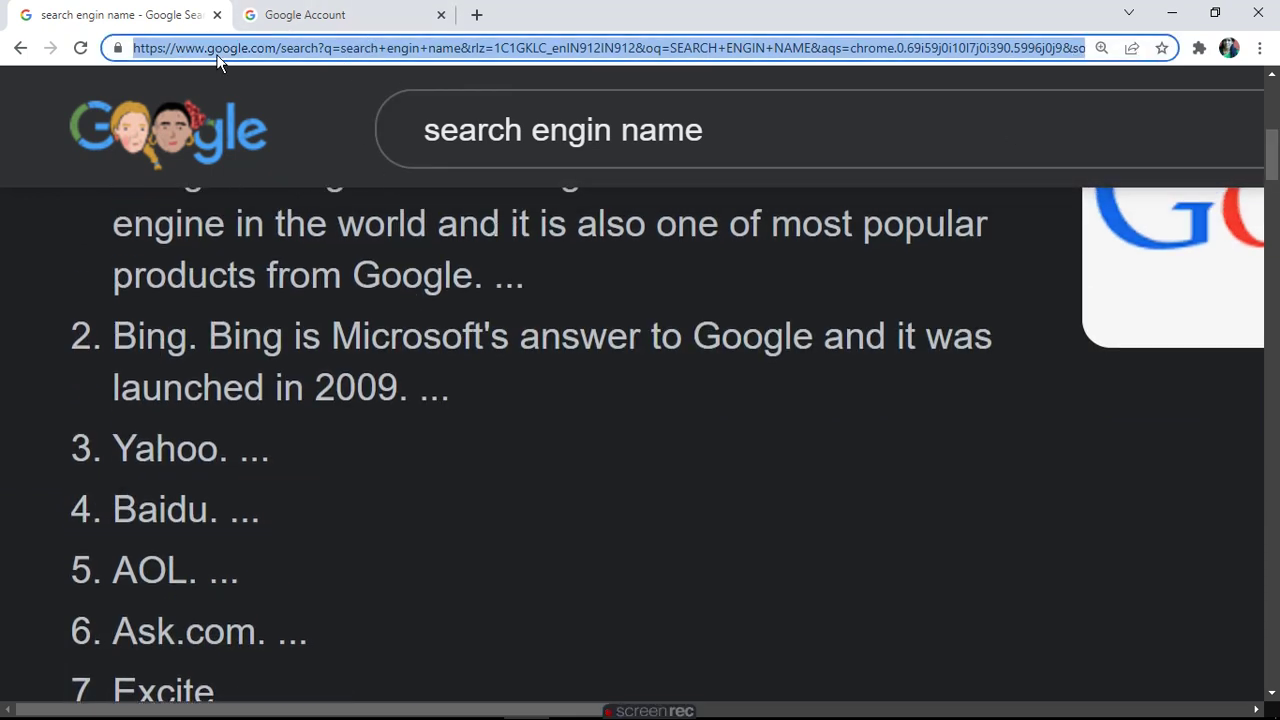
{"action": "type", "text": "BING"}
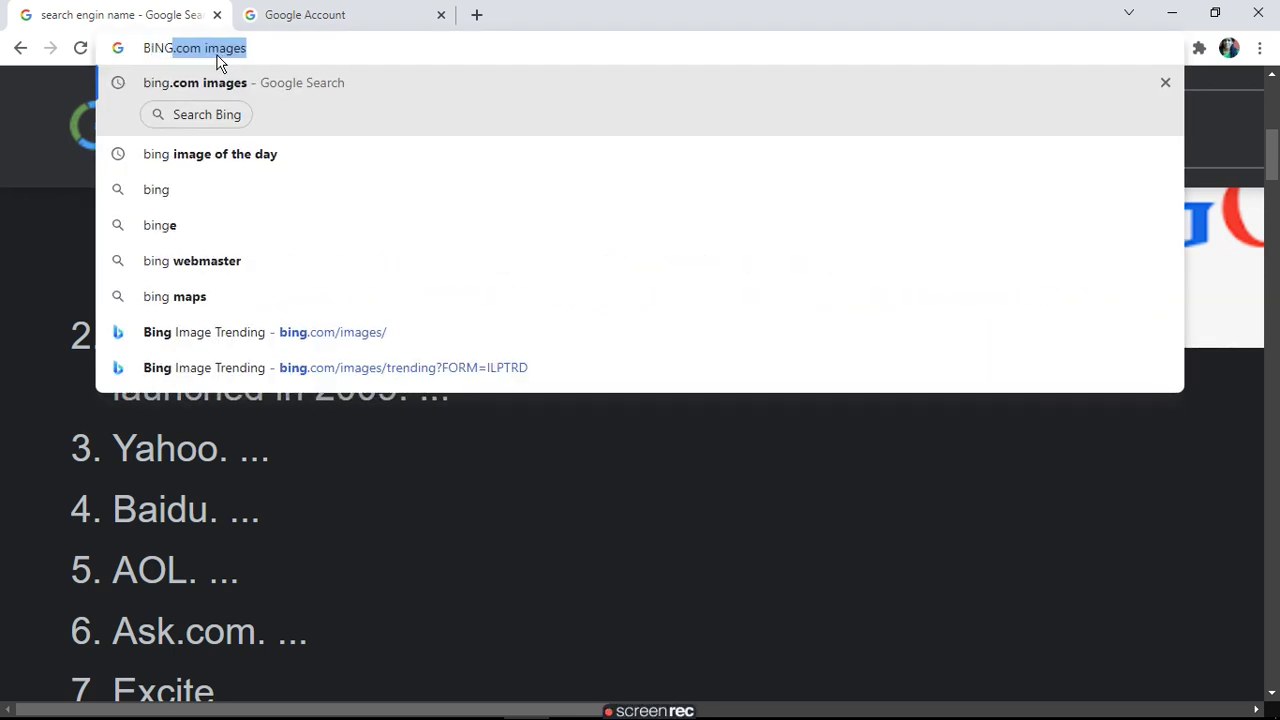
{"action": "mouse_move", "coordinate": [515, 690]}
{"action": "mouse_move", "coordinate": [571, 700]}
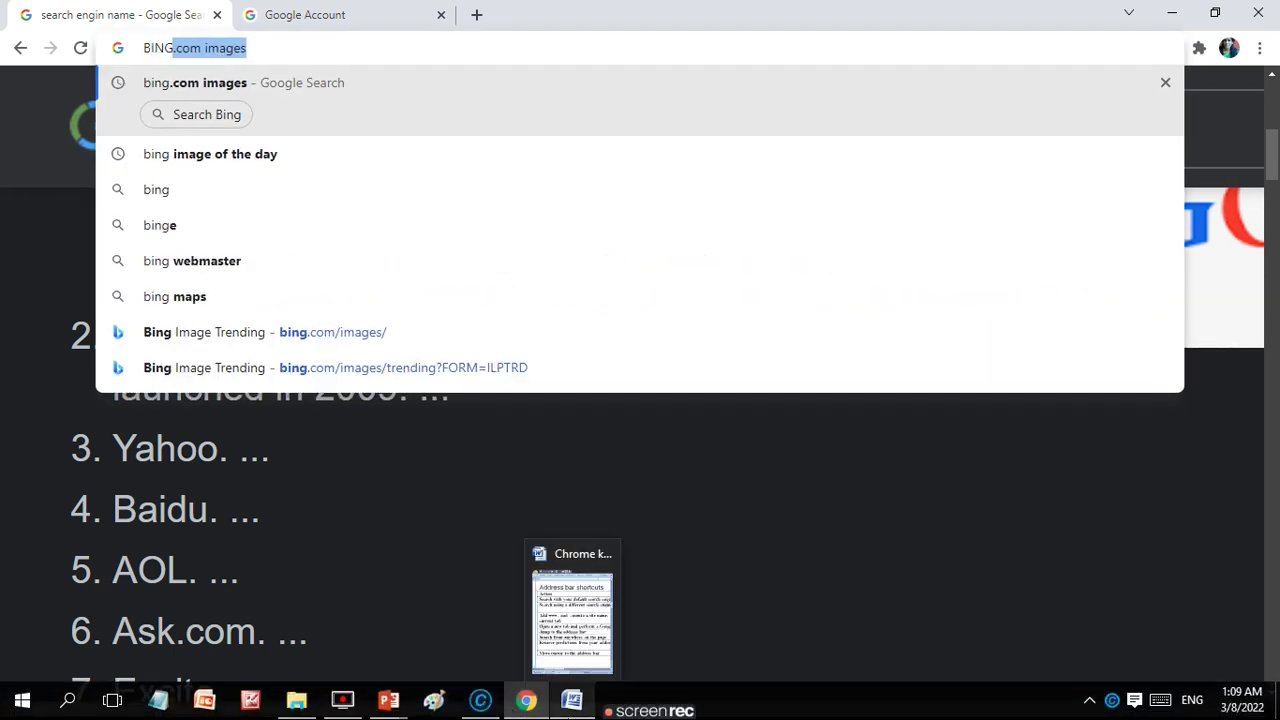
{"action": "left_click", "coordinate": [585, 630]}
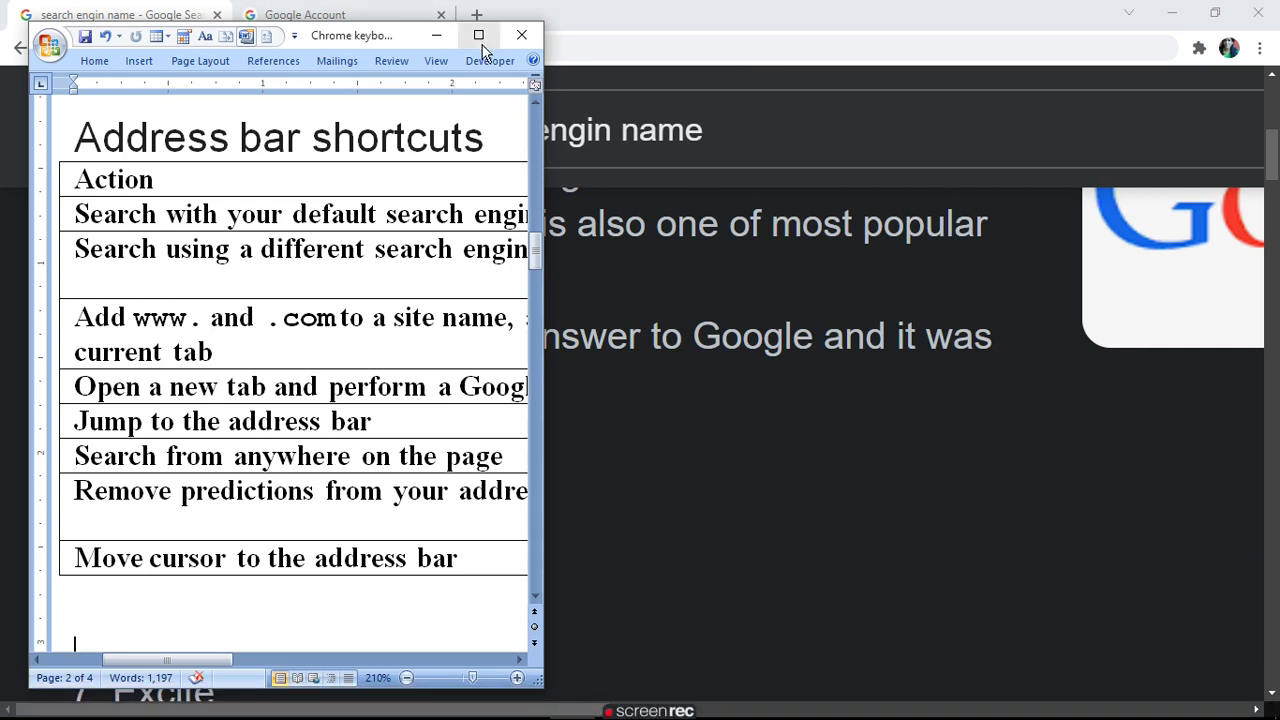
- Maximize the Word shortcuts table for review, then switch back to Chrome
{"action": "left_click", "coordinate": [480, 35]}
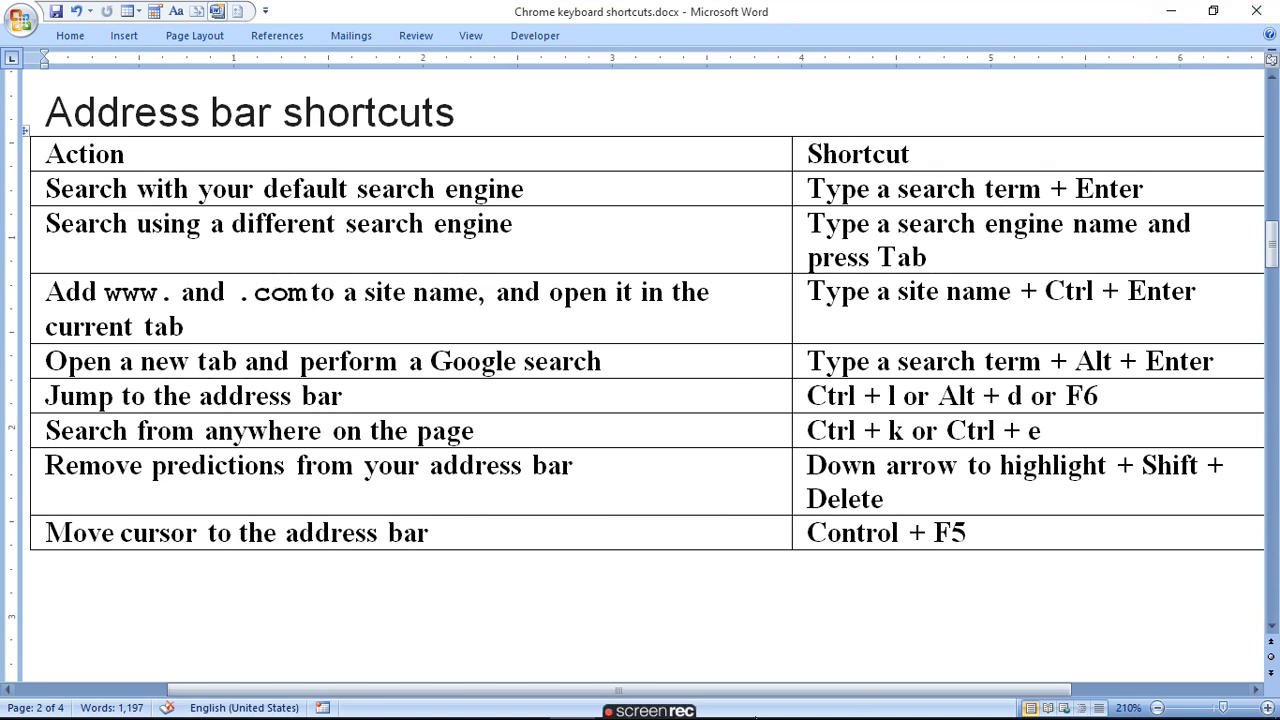
{"action": "mouse_move", "coordinate": [467, 715]}
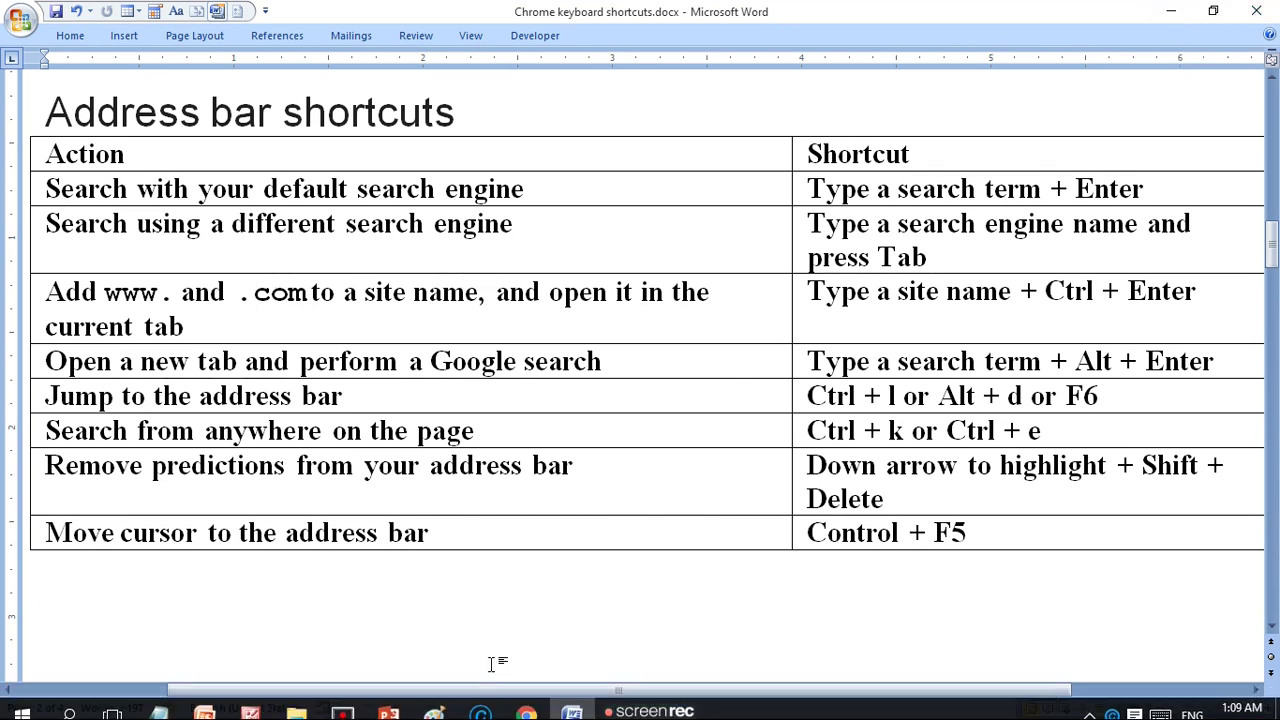
{"action": "left_click", "coordinate": [529, 698]}
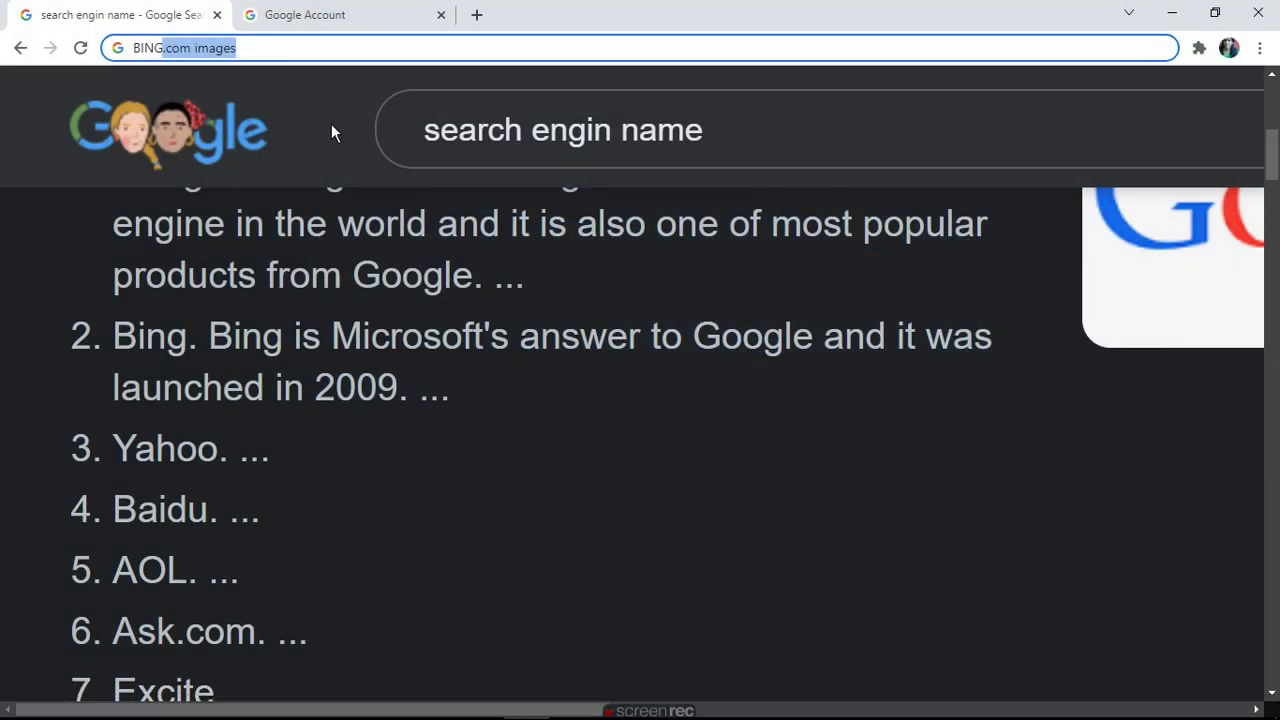
- Trim the entry to 'BING.com', step through its suggestions, and open 'bing.com images'
{"action": "left_click", "coordinate": [253, 43]}
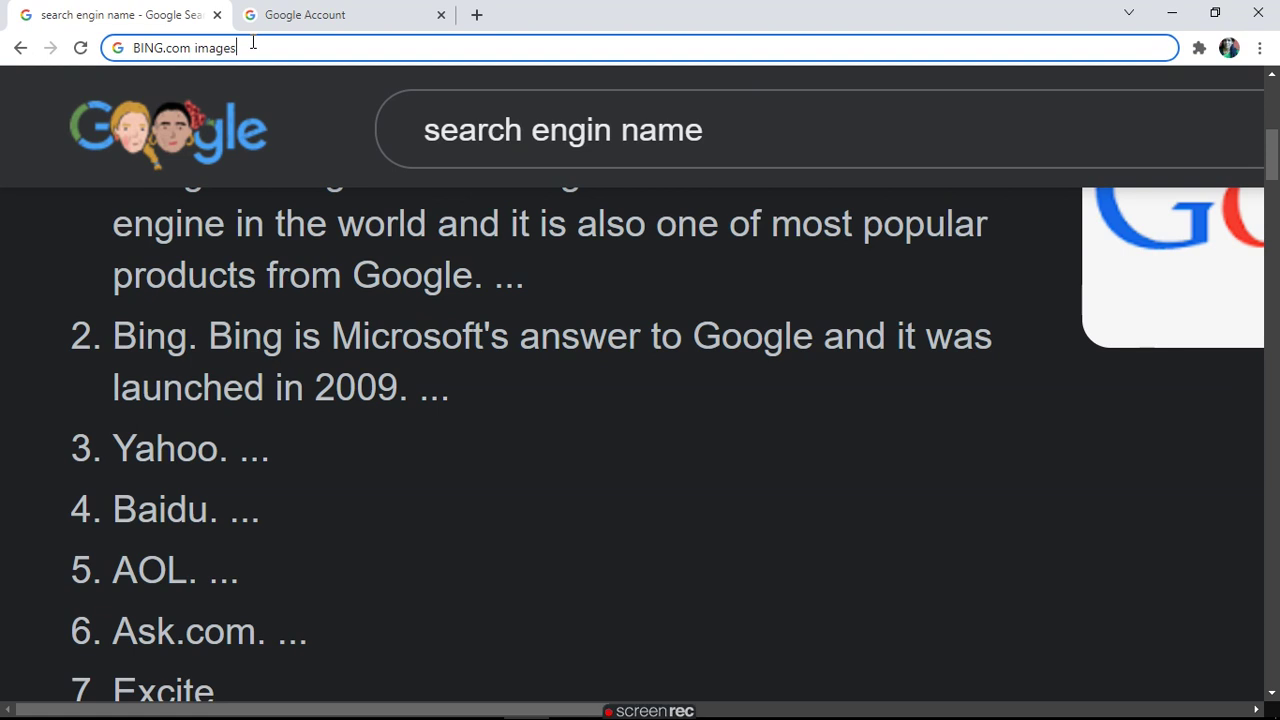
{"action": "key", "text": "BackSpace"}
{"action": "key", "text": "BackSpace"}
{"action": "key", "text": "BackSpace"}
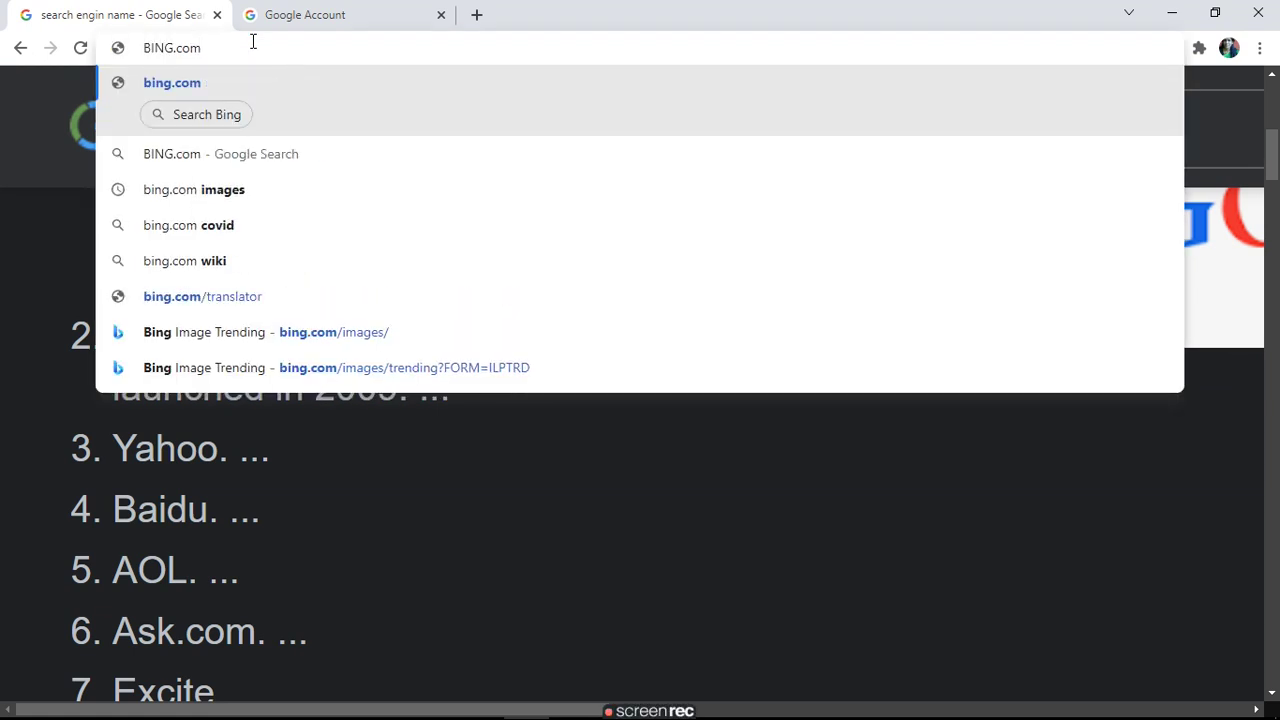
{"action": "key", "text": "Down"}
{"action": "key", "text": "Down"}
{"action": "key", "text": "Down"}
{"action": "key", "text": "Down"}
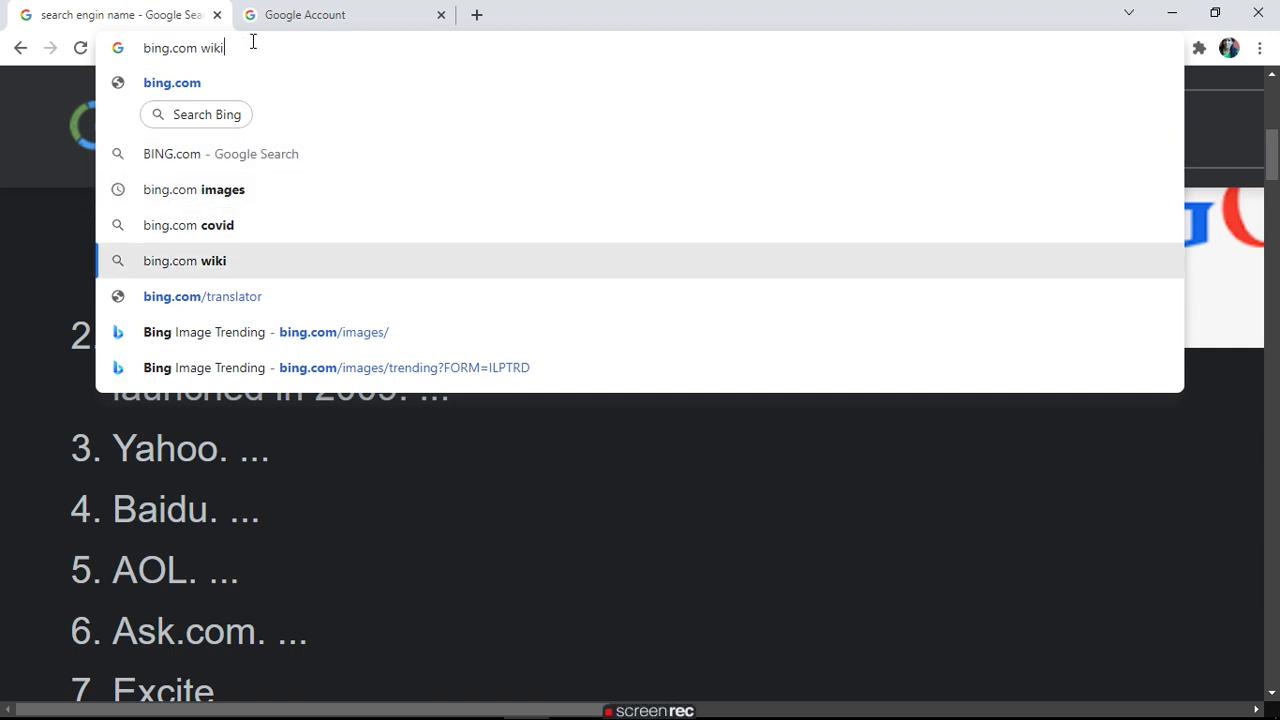
{"action": "key", "text": "Down"}
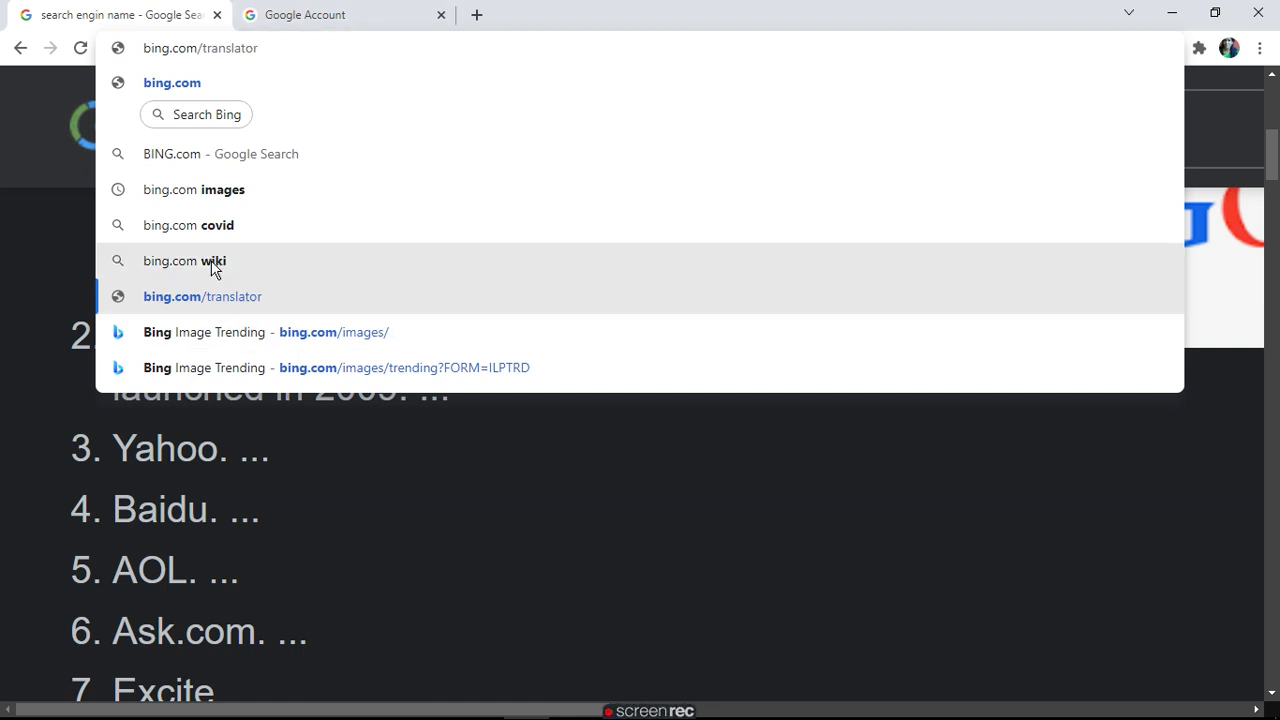
{"action": "left_click", "coordinate": [221, 193]}
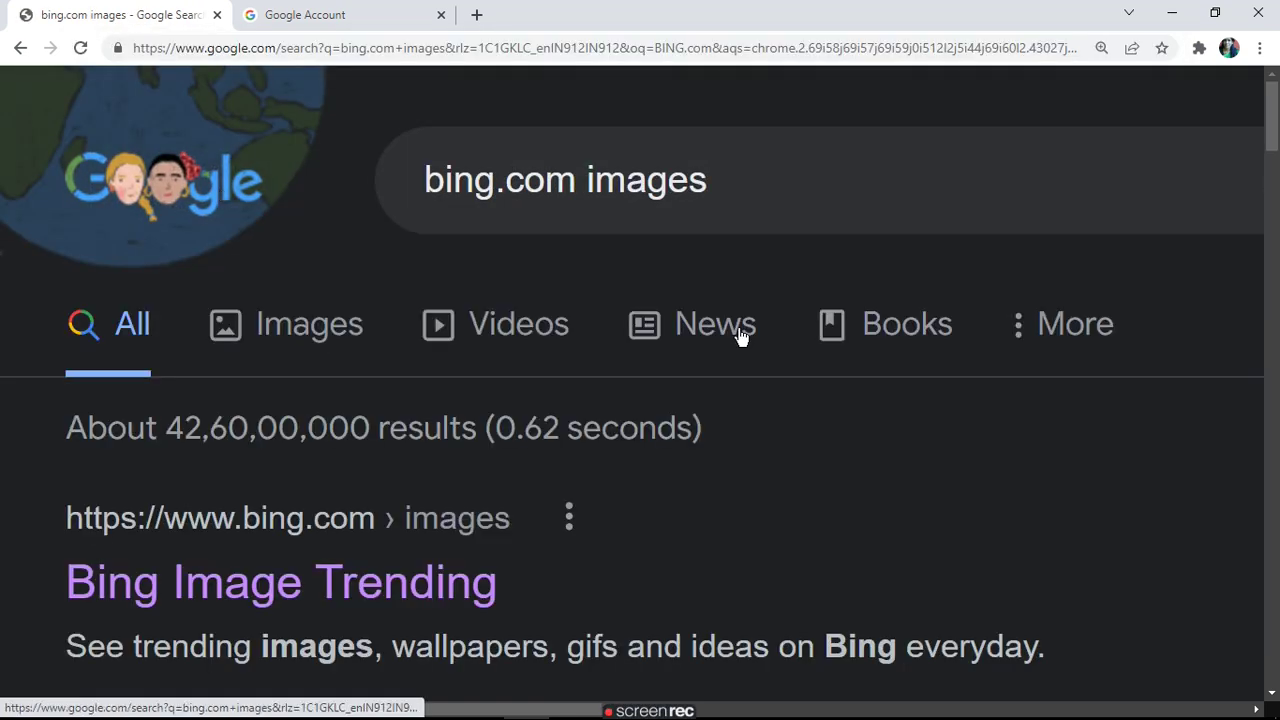
- Scroll the bing.com images results, then go back to the 'search engin name' results
{"action": "scroll", "coordinate": [1276, 595], "scroll_direction": "down", "scroll_amount": 5}
{"action": "scroll", "coordinate": [1277, 596], "scroll_direction": "down", "scroll_amount": 5}
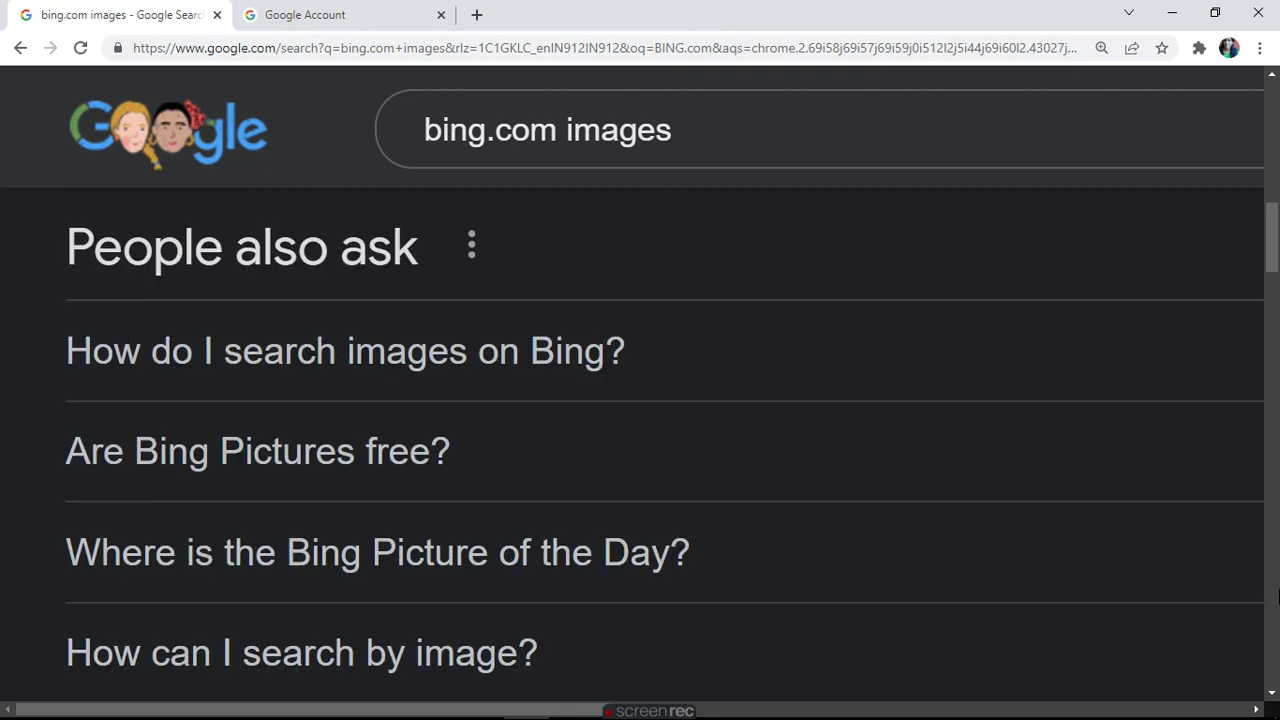
{"action": "scroll", "coordinate": [1277, 598], "scroll_direction": "down", "scroll_amount": 5}
{"action": "scroll", "coordinate": [1277, 604], "scroll_direction": "down", "scroll_amount": 3}
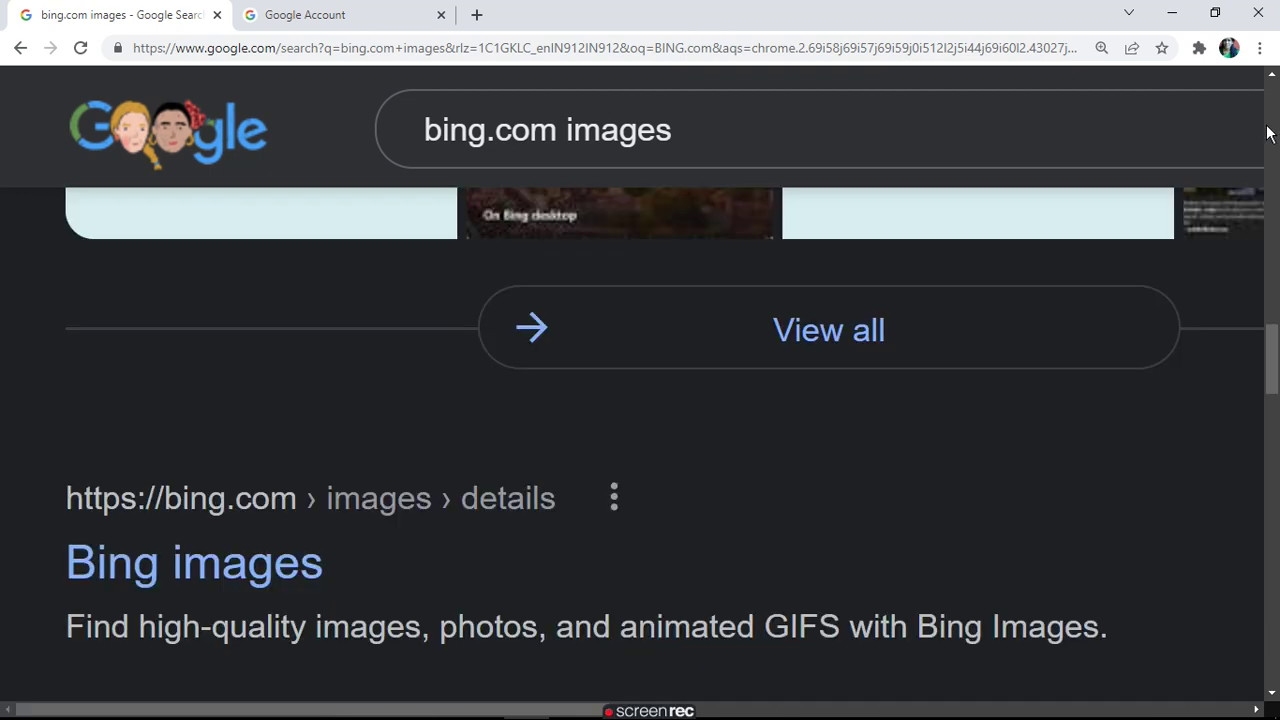
{"action": "scroll", "coordinate": [1100, 320], "scroll_direction": "up", "scroll_amount": 3}
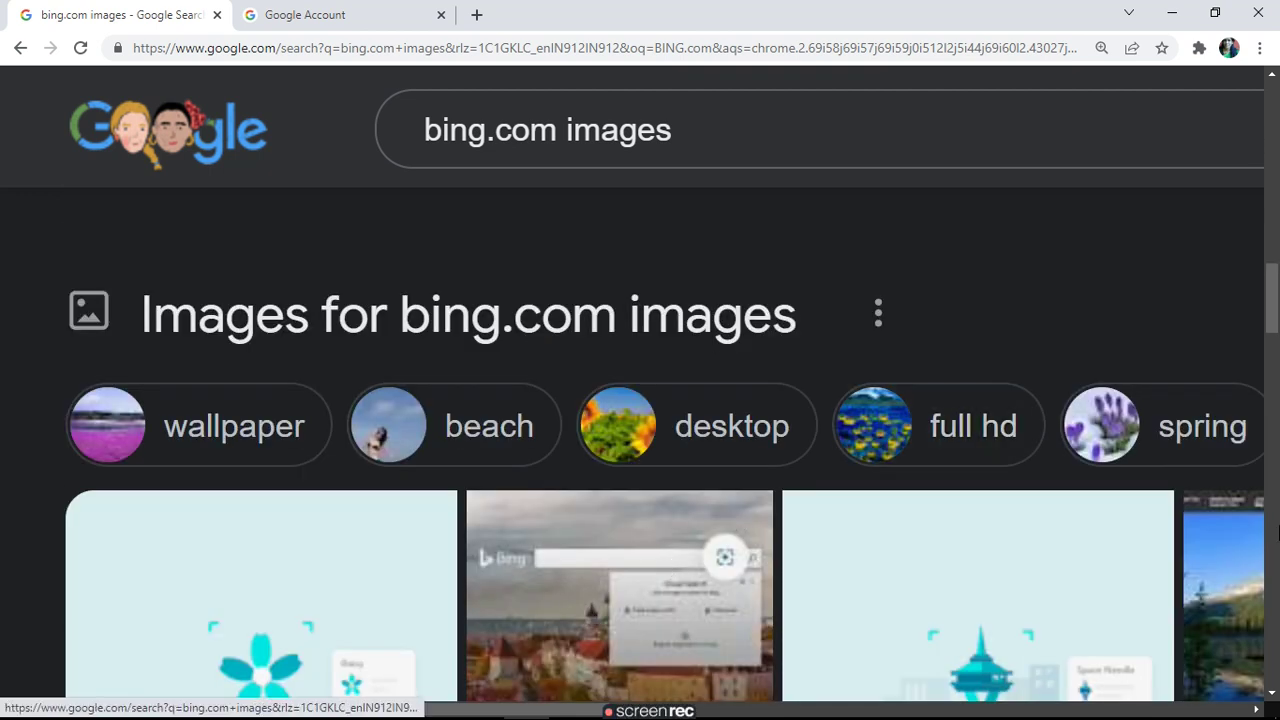
{"action": "scroll", "coordinate": [1276, 341], "scroll_direction": "down", "scroll_amount": 2}
{"action": "left_click_drag", "start_coordinate": [1276, 341], "coordinate": [1276, 166]}
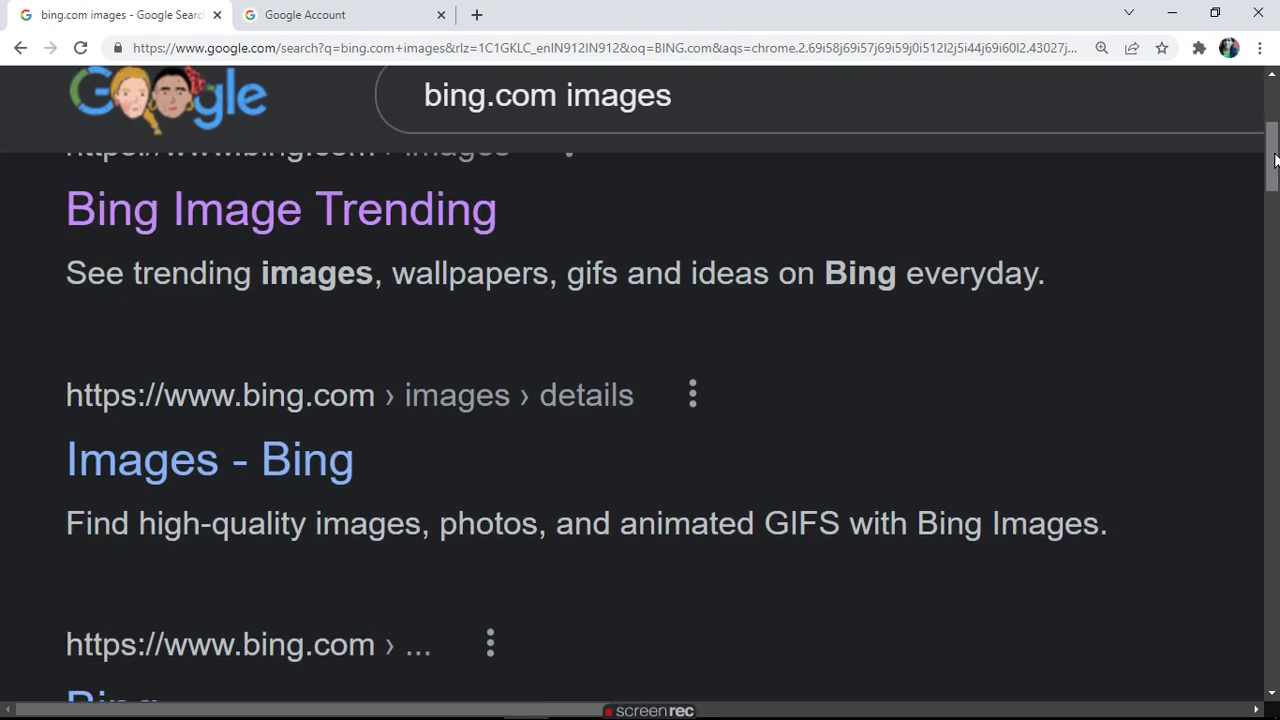
{"action": "left_click", "coordinate": [20, 48]}
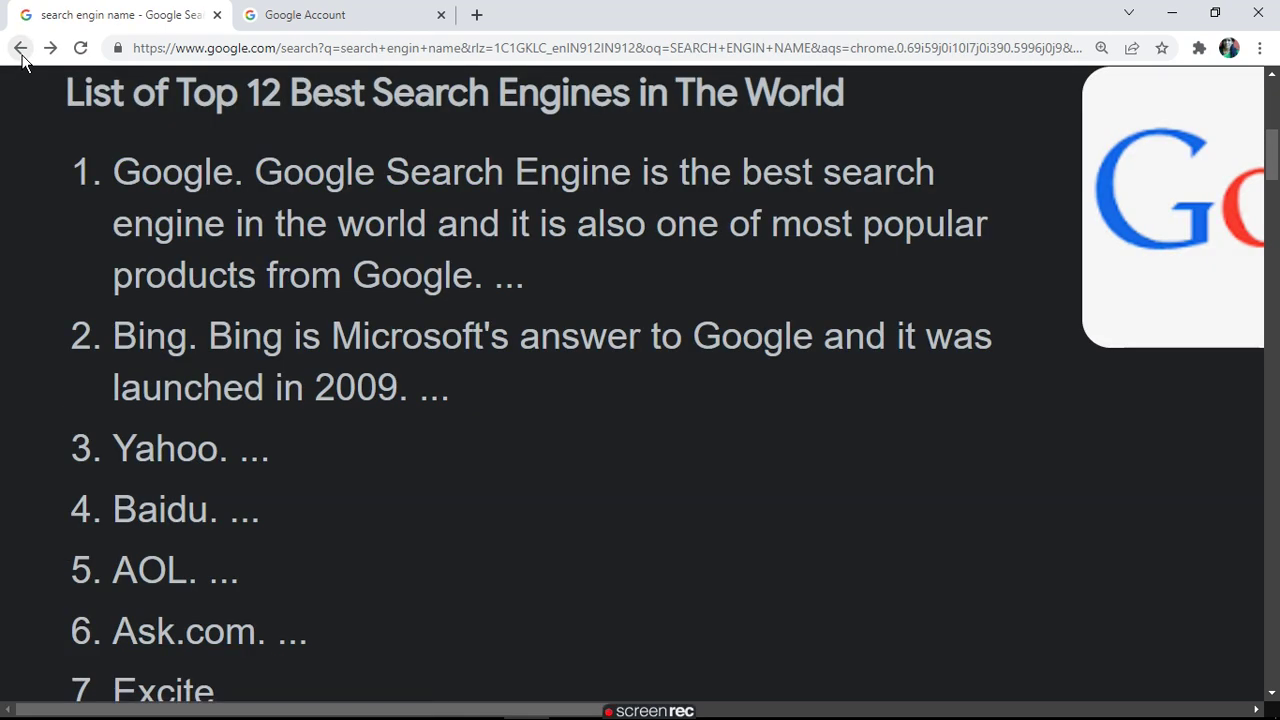
{"action": "mouse_move", "coordinate": [511, 704]}
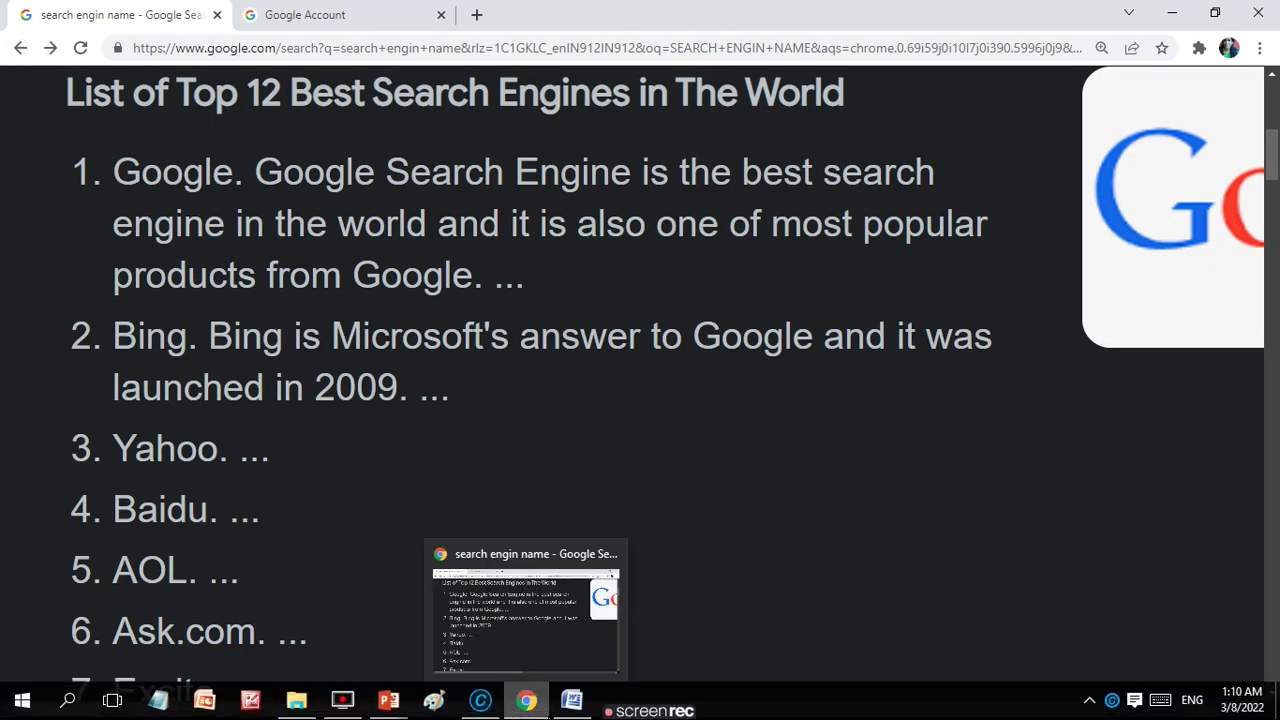
{"action": "left_click", "coordinate": [571, 700]}
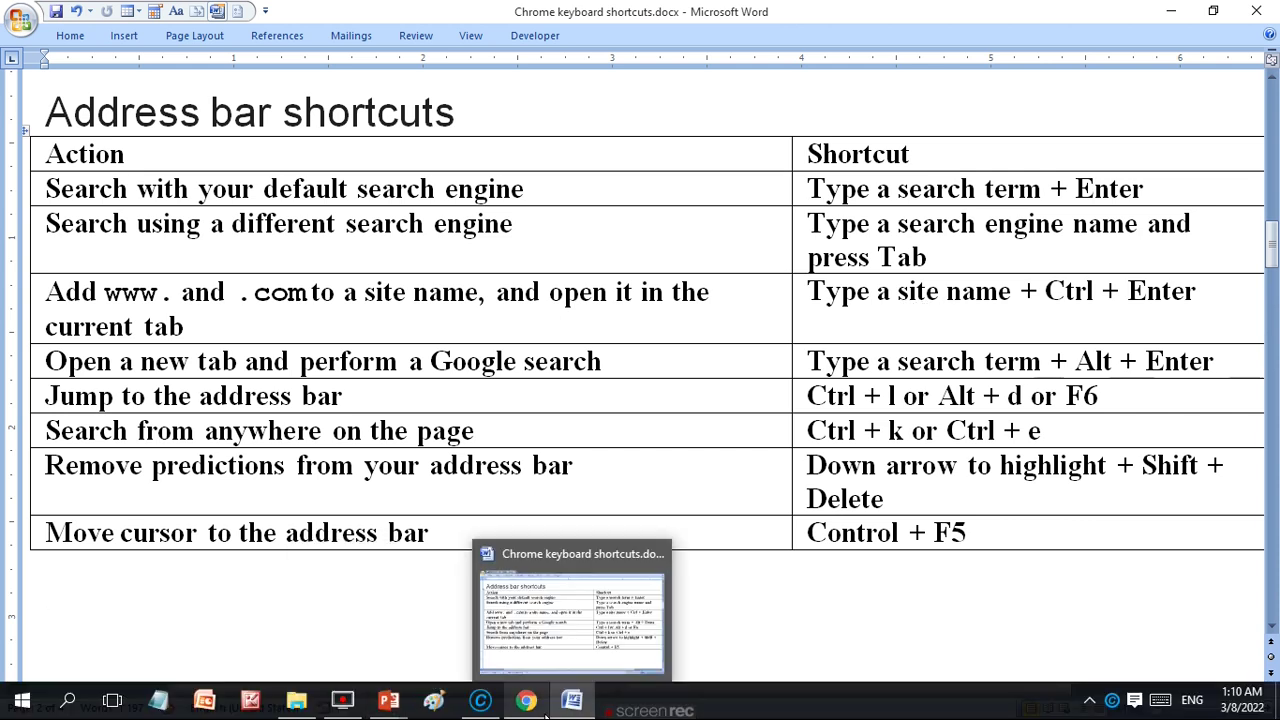
{"action": "left_click", "coordinate": [526, 700]}
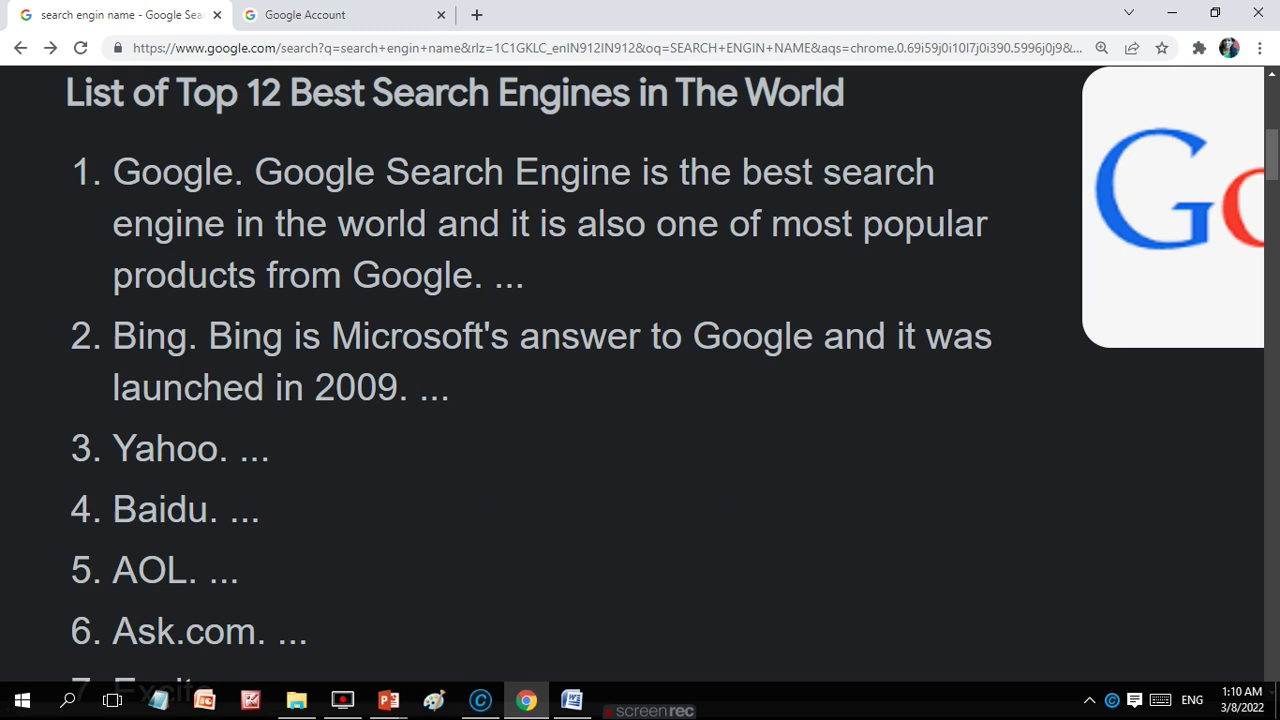
- Enter 'YAHOO.COM' in the address bar to open Yahoo in the current tab
{"action": "left_click", "coordinate": [160, 47]}
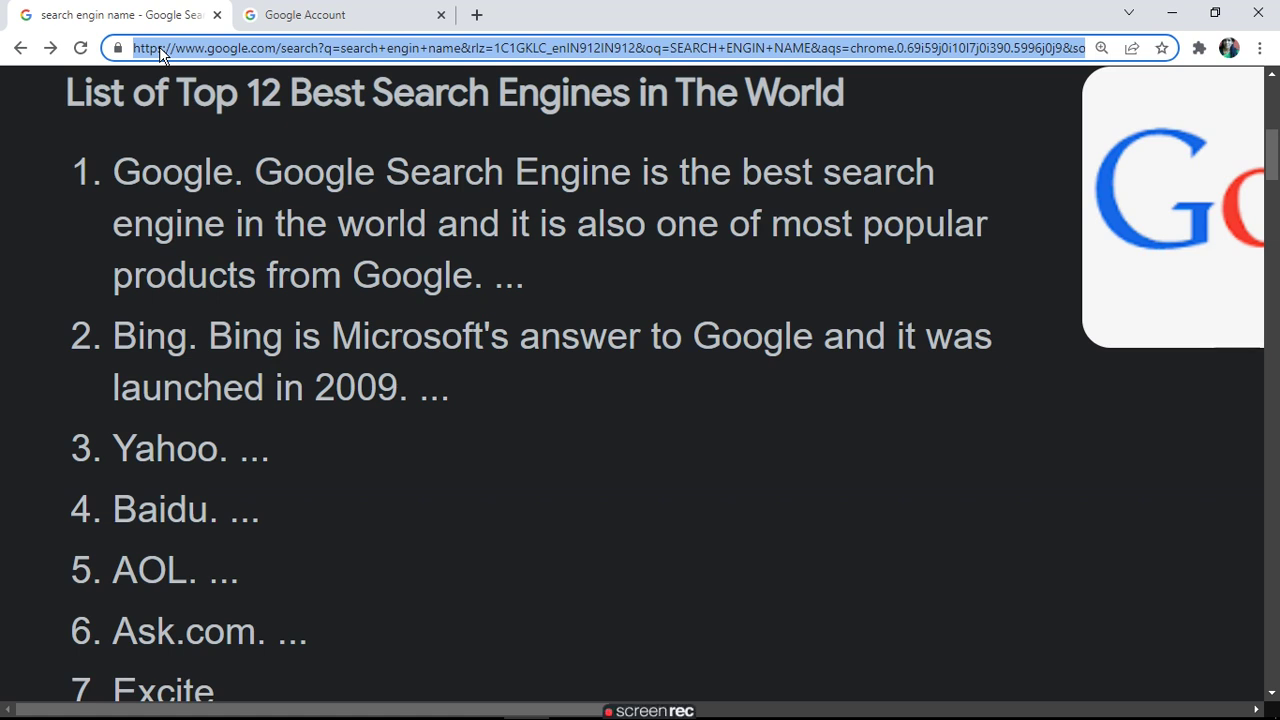
{"action": "type", "text": "YAHOO"}
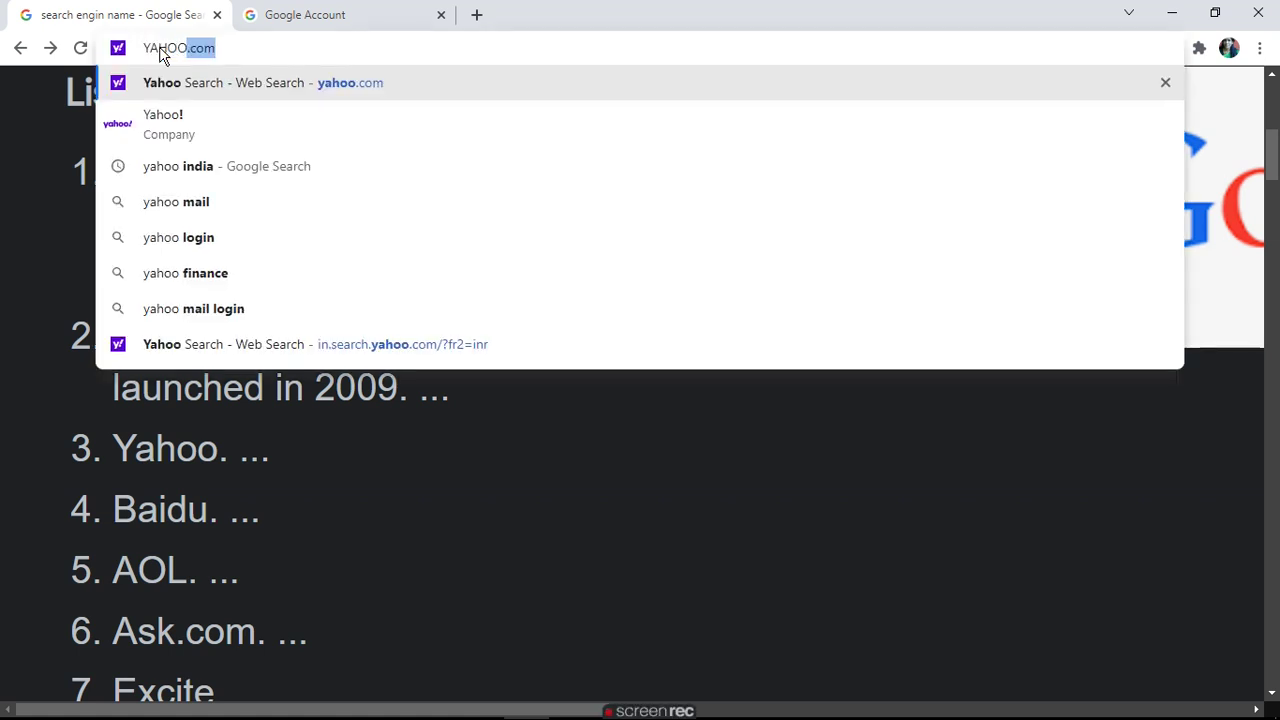
{"action": "type", "text": ".COM"}
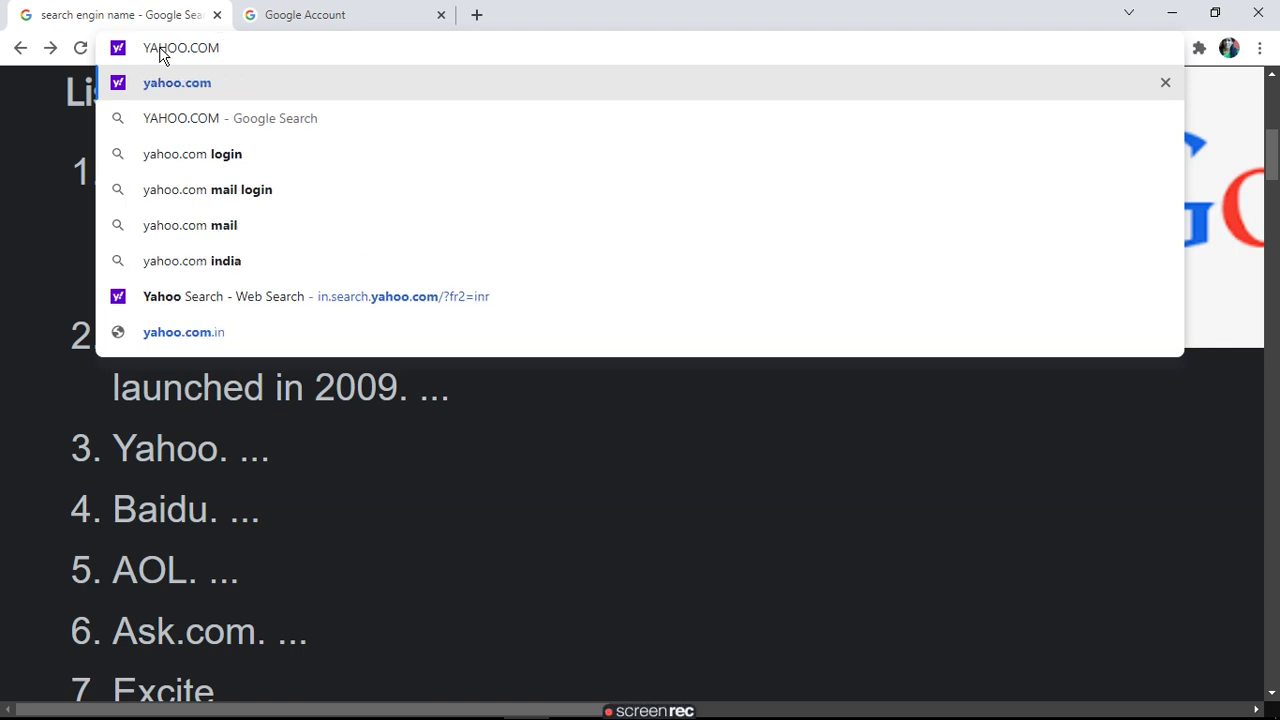
{"action": "key", "text": "Return"}
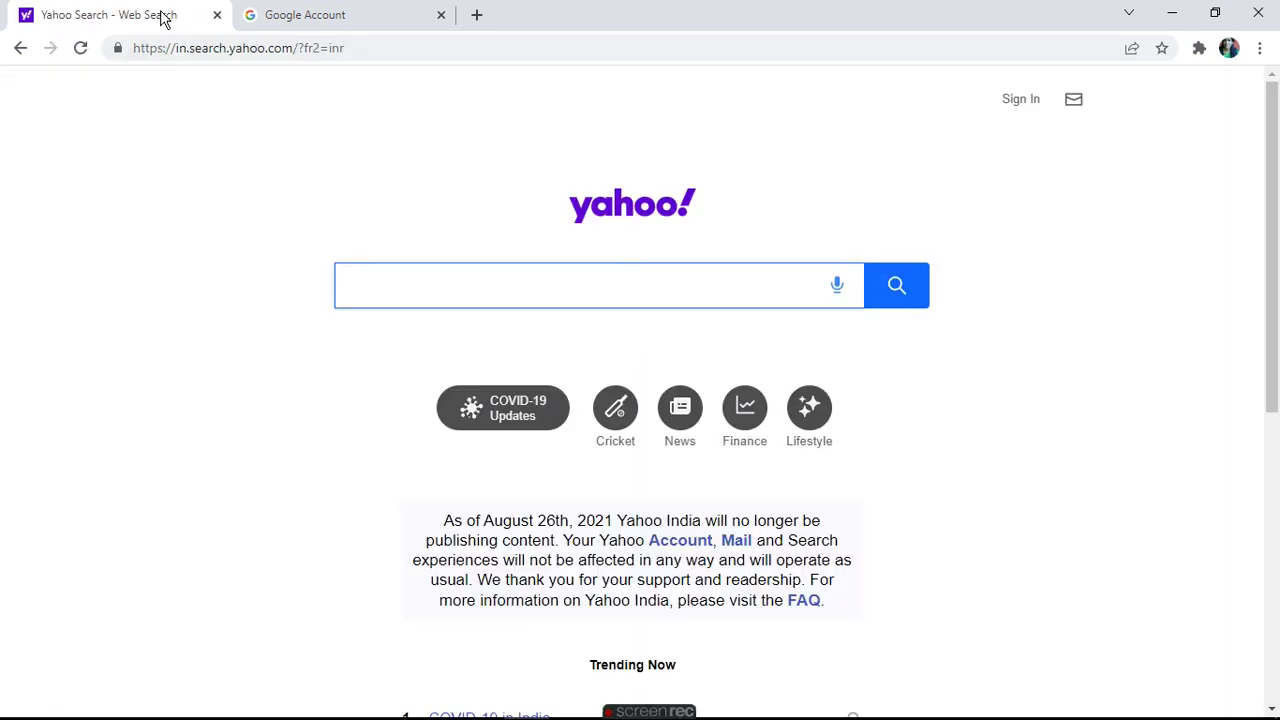
- Open 'YAHOO.COM' from the address bar in a new tab
{"action": "left_click", "coordinate": [350, 49]}
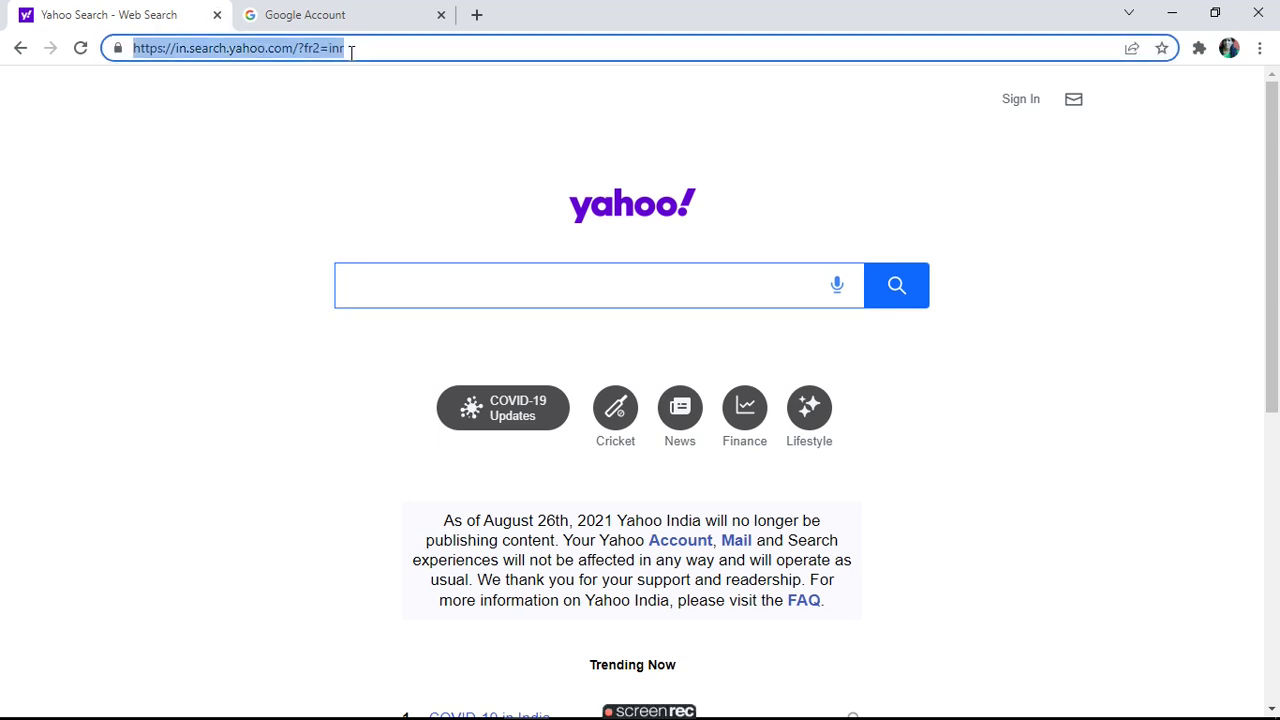
{"action": "type", "text": "YAHOO"}
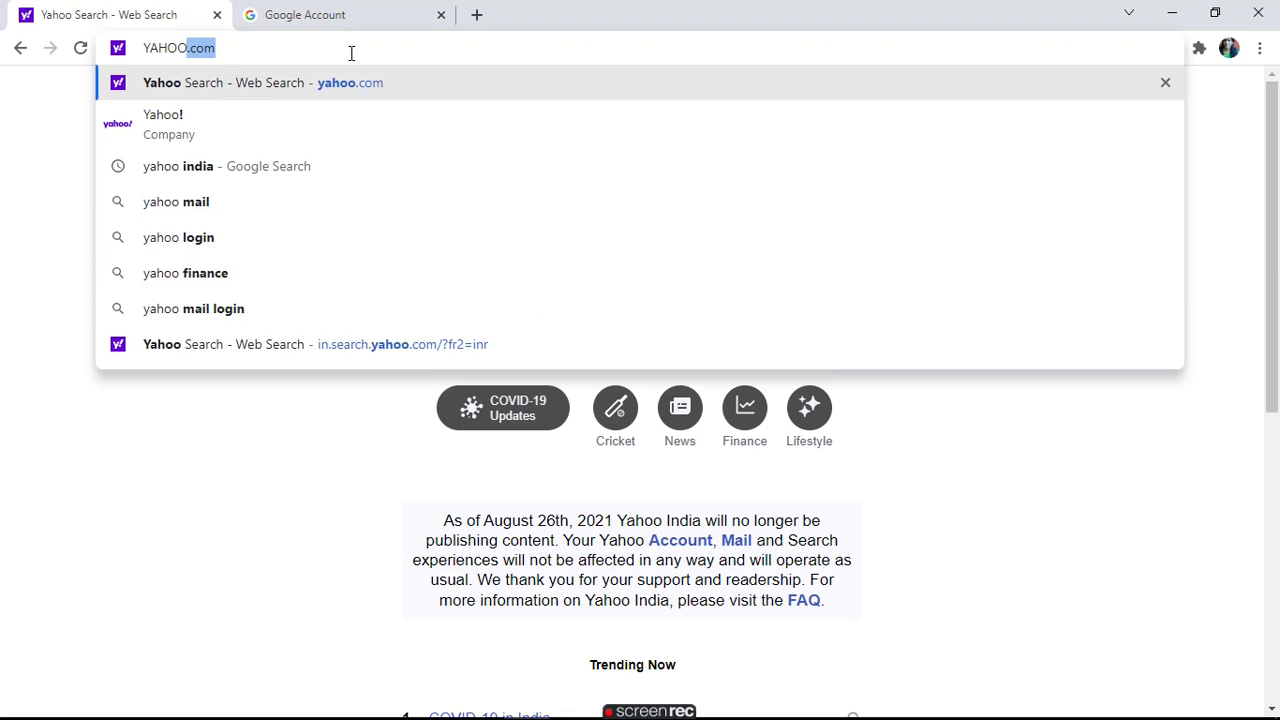
{"action": "type", "text": ".COM"}
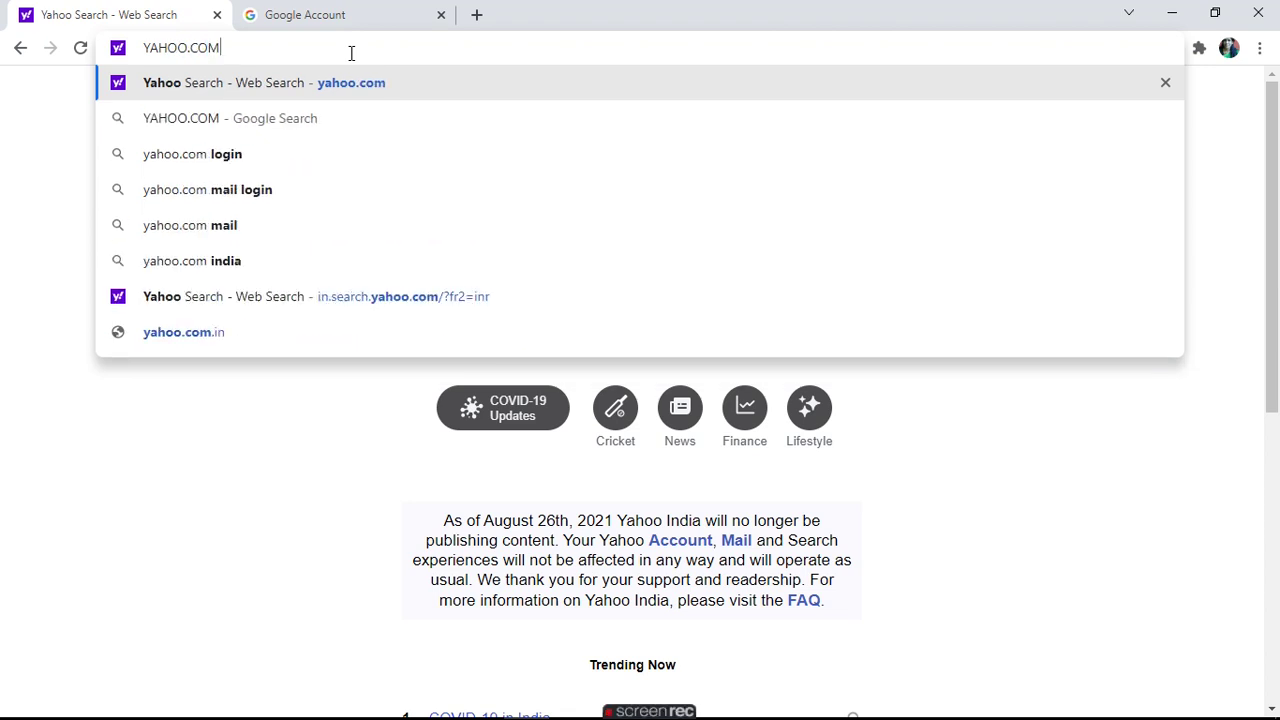
{"action": "key", "text": "Return"}
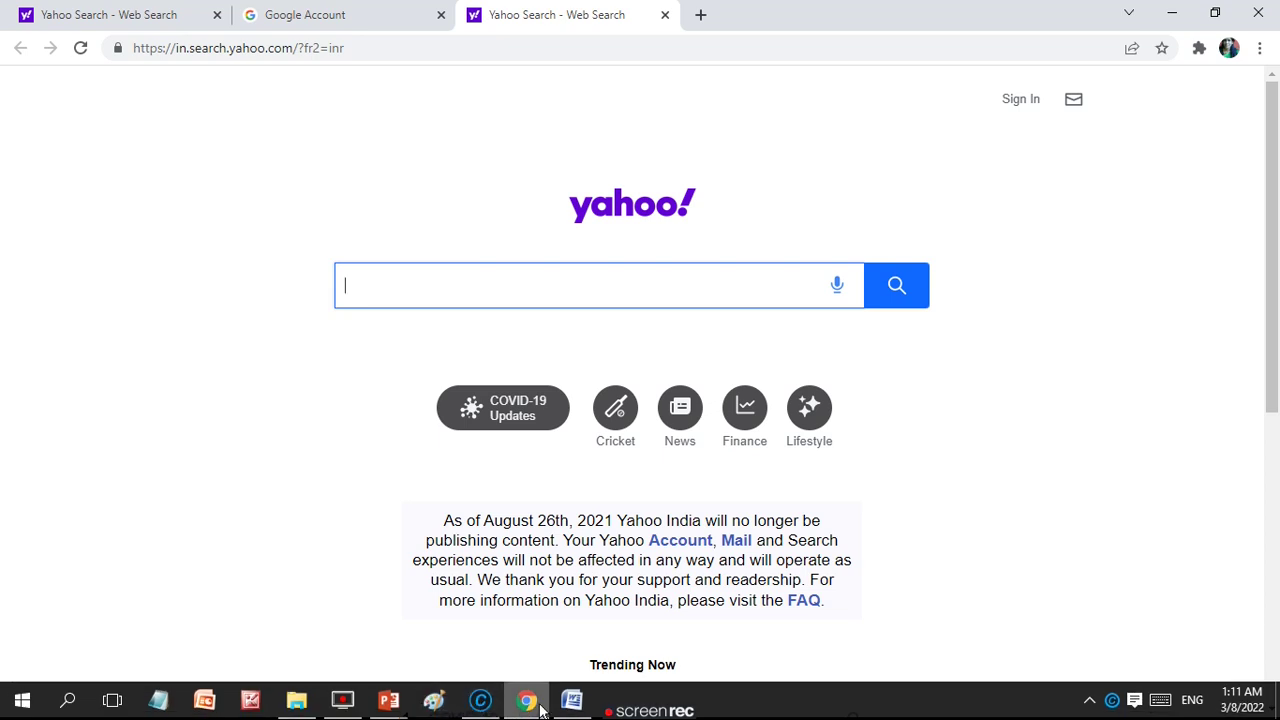
{"action": "left_click", "coordinate": [540, 709]}
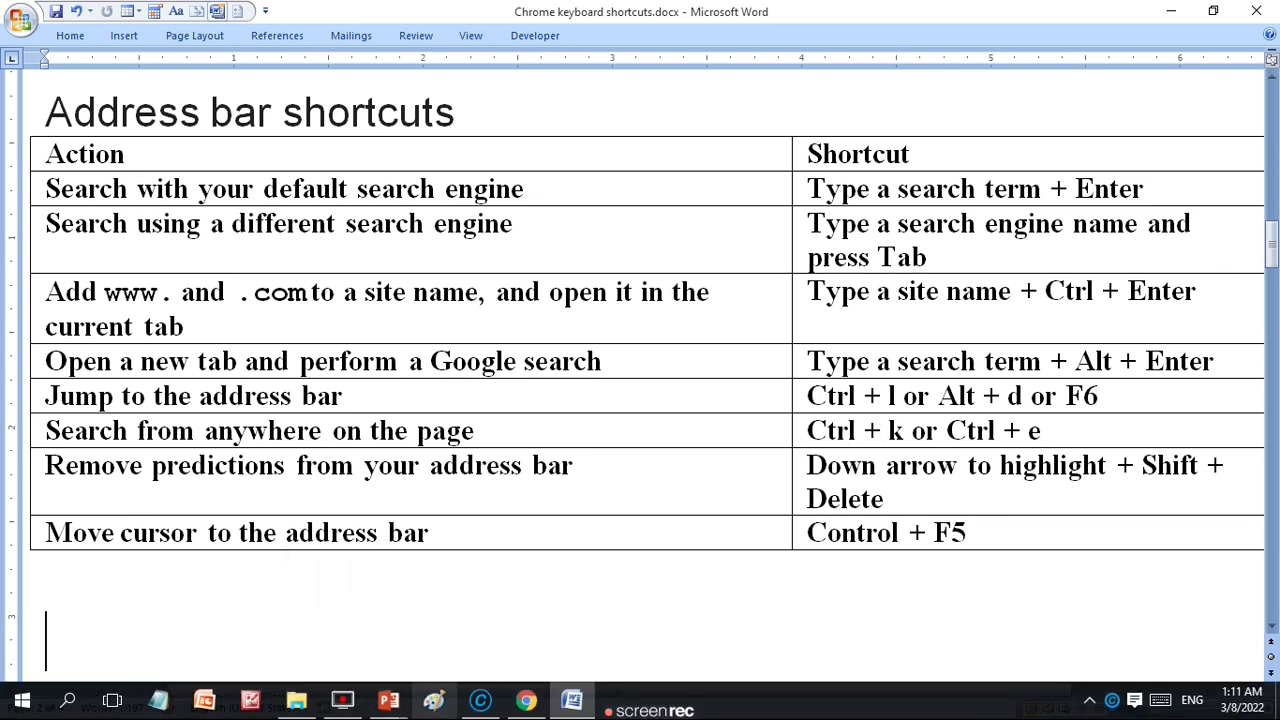
{"action": "mouse_move", "coordinate": [480, 700]}
{"action": "left_click", "coordinate": [522, 703]}
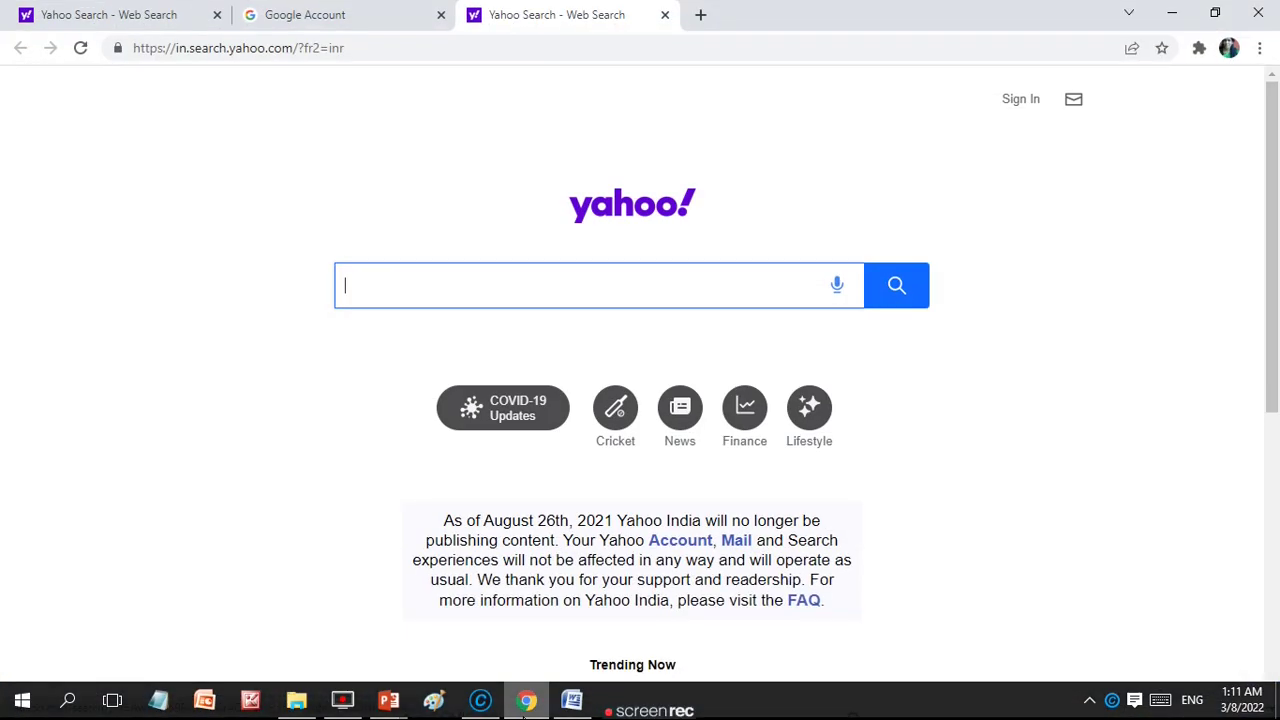
- Jump to the address bar with Ctrl+L on two tabs, then return to the first Yahoo tab with Ctrl+Shift+Tab
{"action": "key", "text": "ctrl+l"}
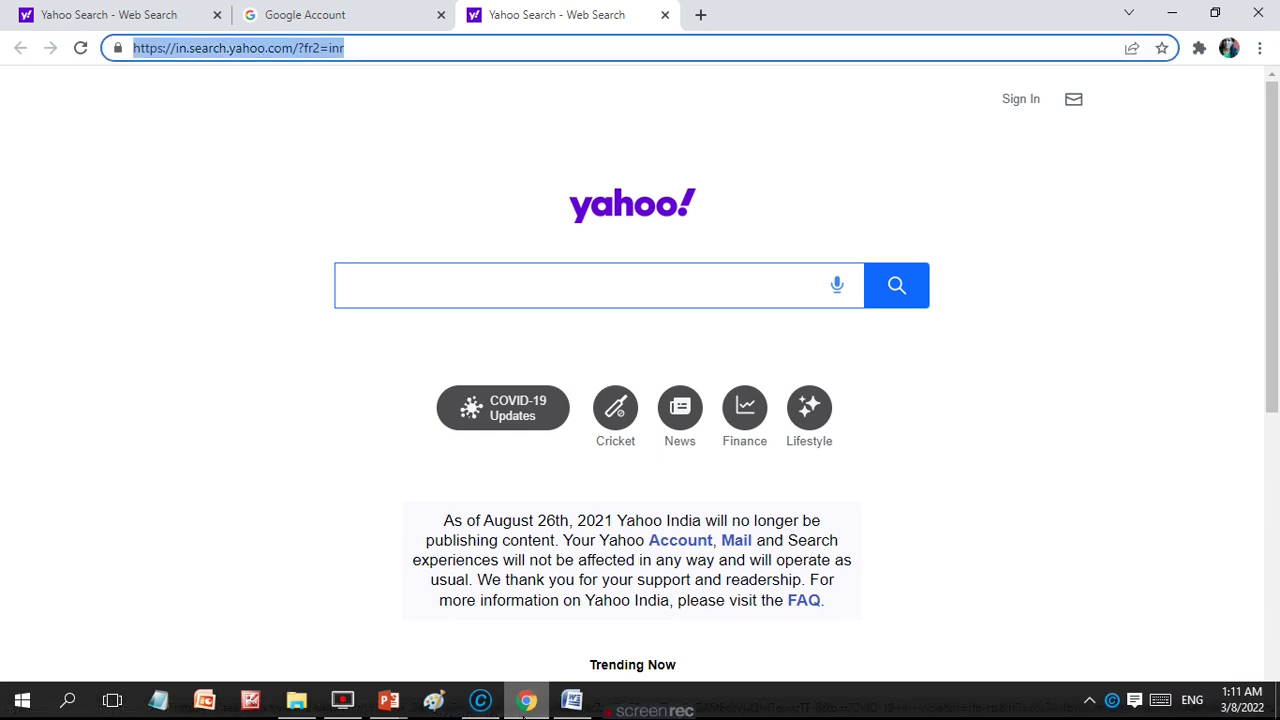
{"action": "left_click", "coordinate": [350, 25]}
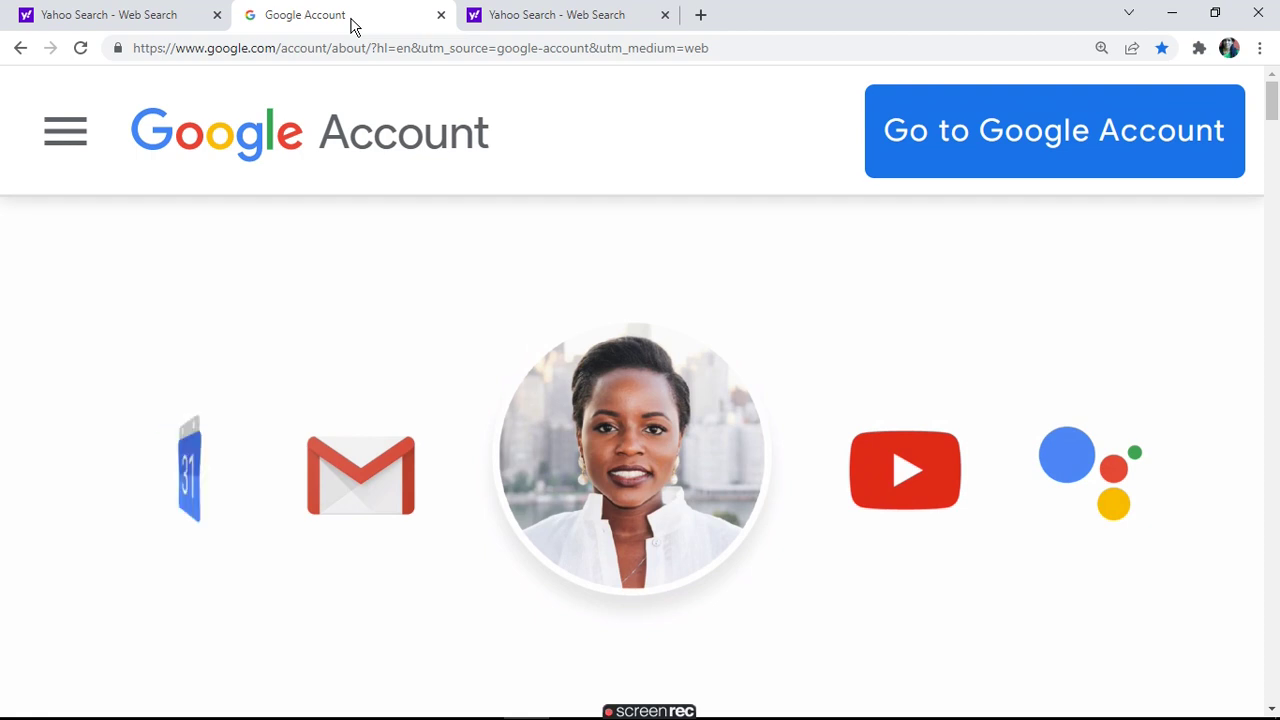
{"action": "key", "text": "ctrl+l"}
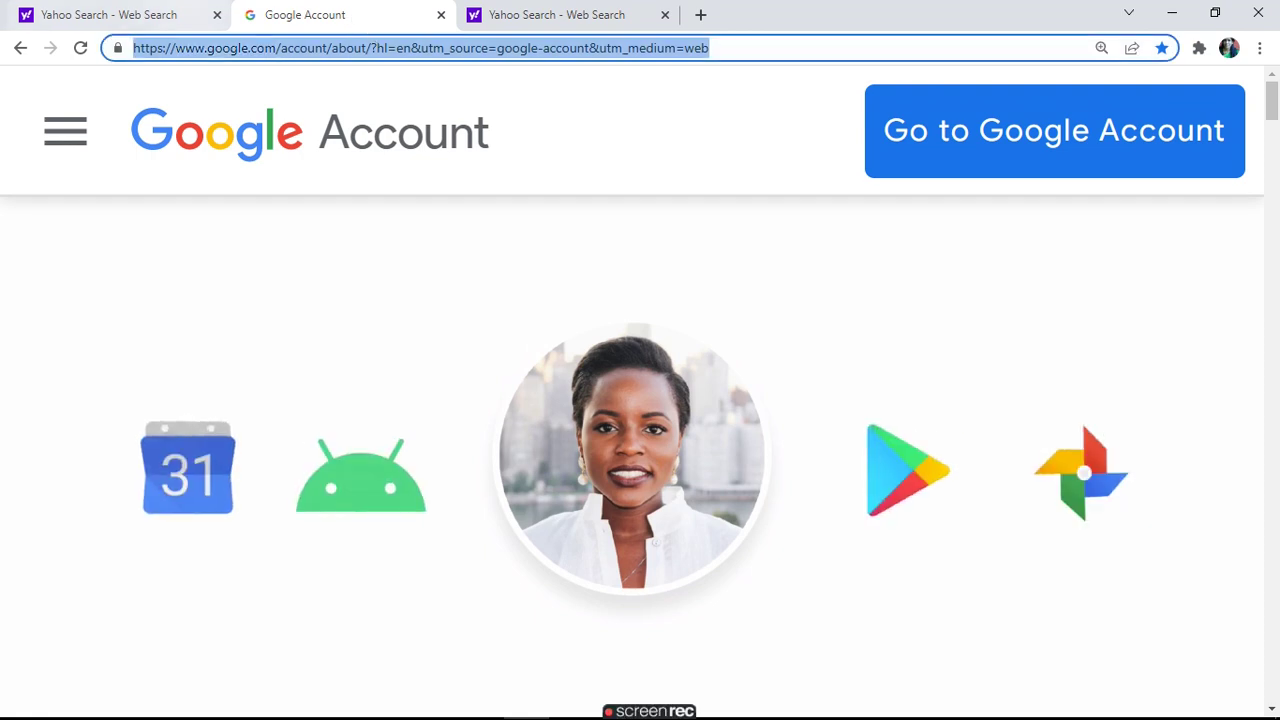
{"action": "key", "text": "ctrl+shift+Tab"}
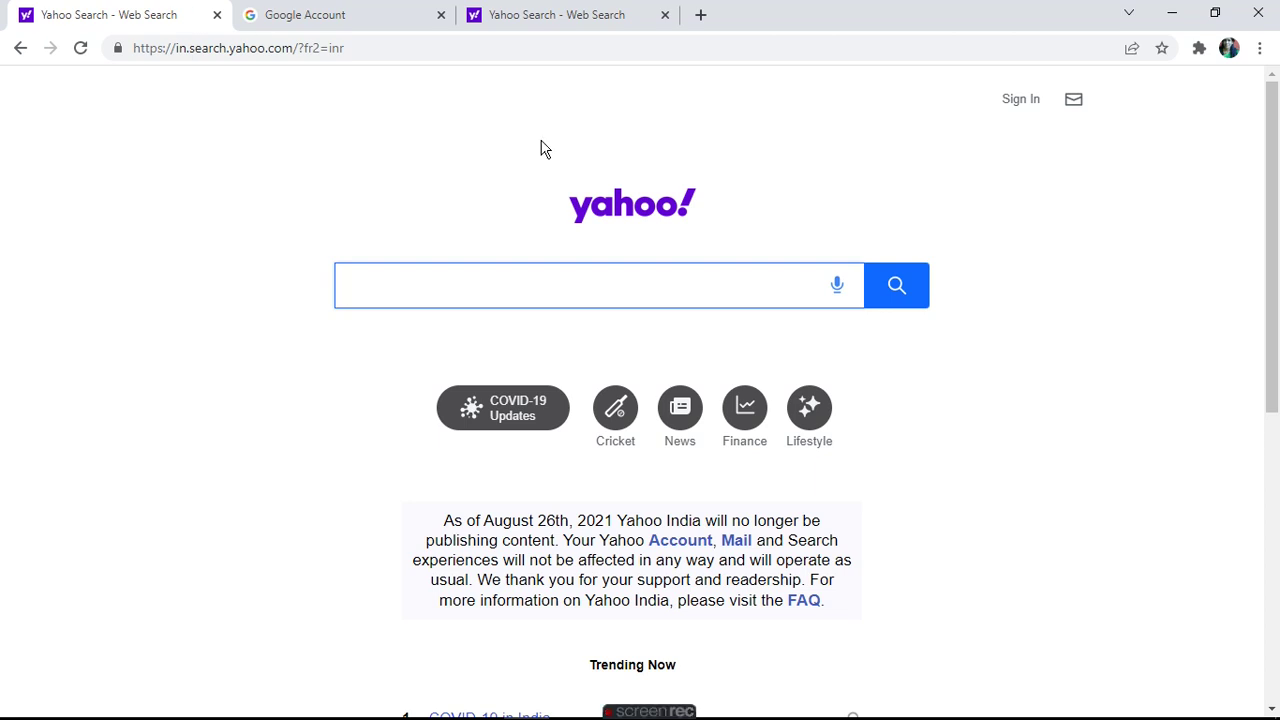
- Select the Yahoo address, then cycle keyboard focus with Shift+F6 and F6
{"action": "left_click", "coordinate": [231, 48]}
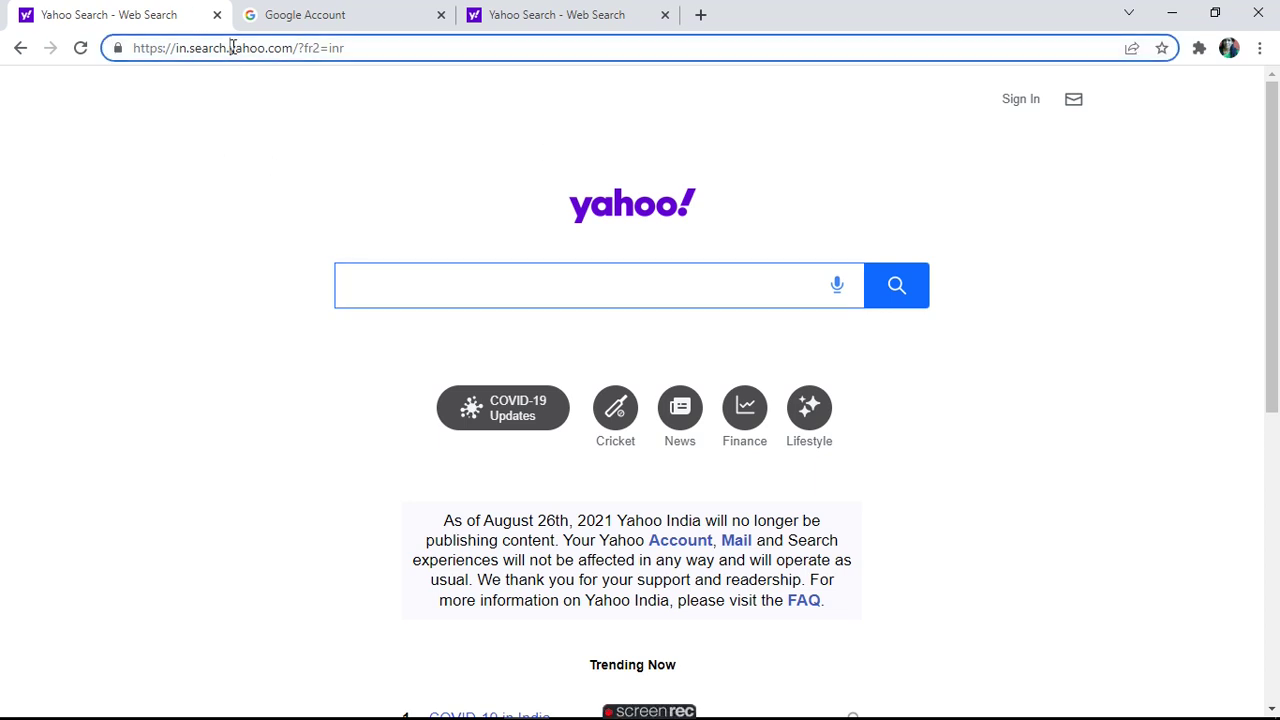
{"action": "left_click", "coordinate": [231, 48]}
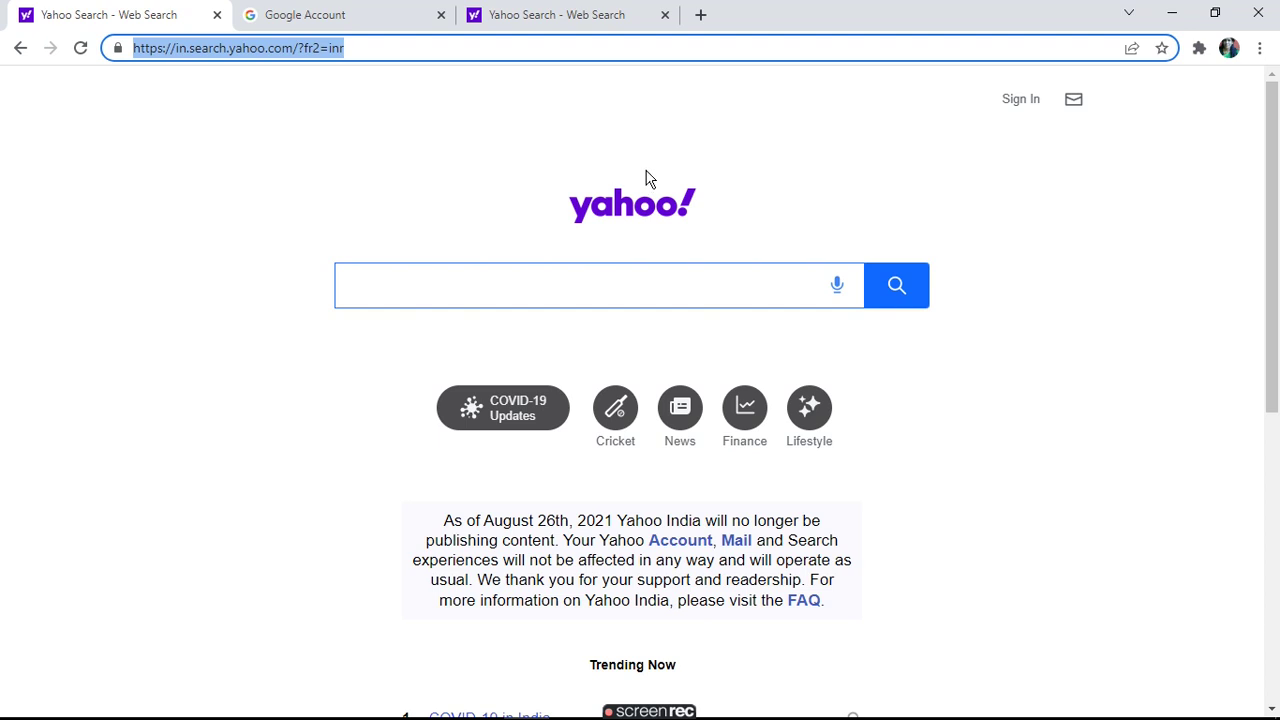
{"action": "key", "text": "shift+F6"}
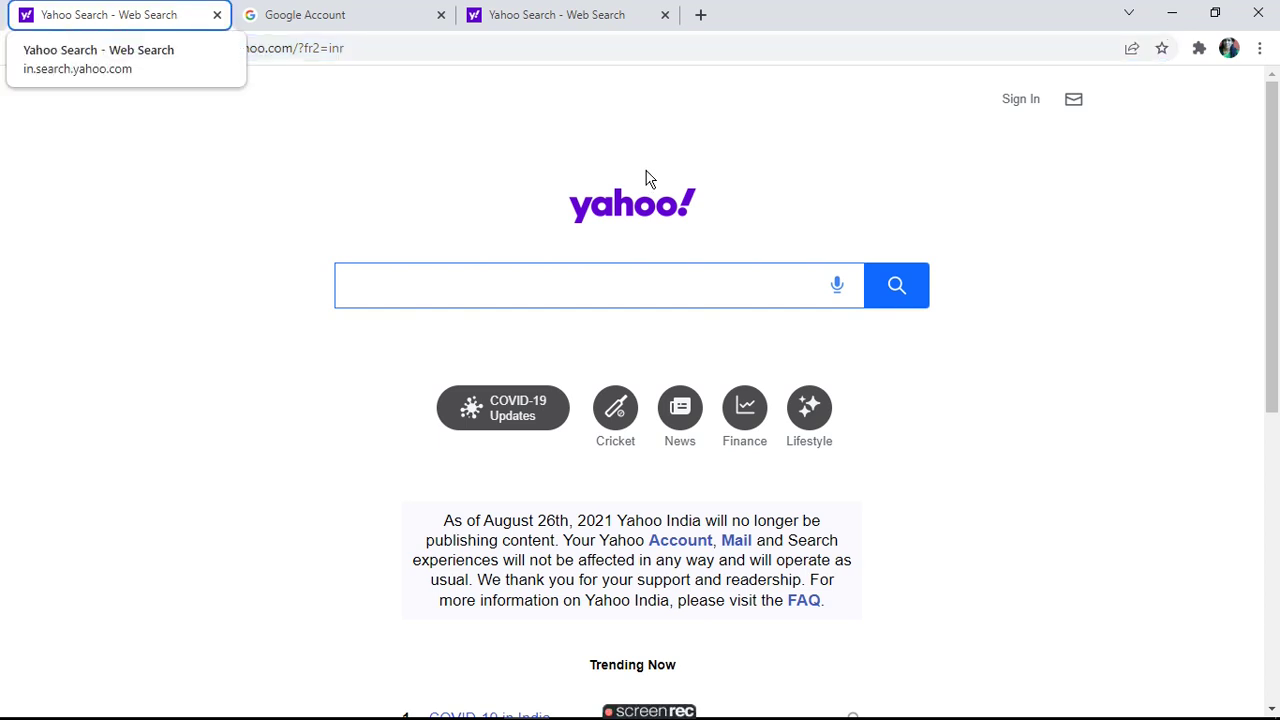
{"action": "left_click", "coordinate": [473, 104]}
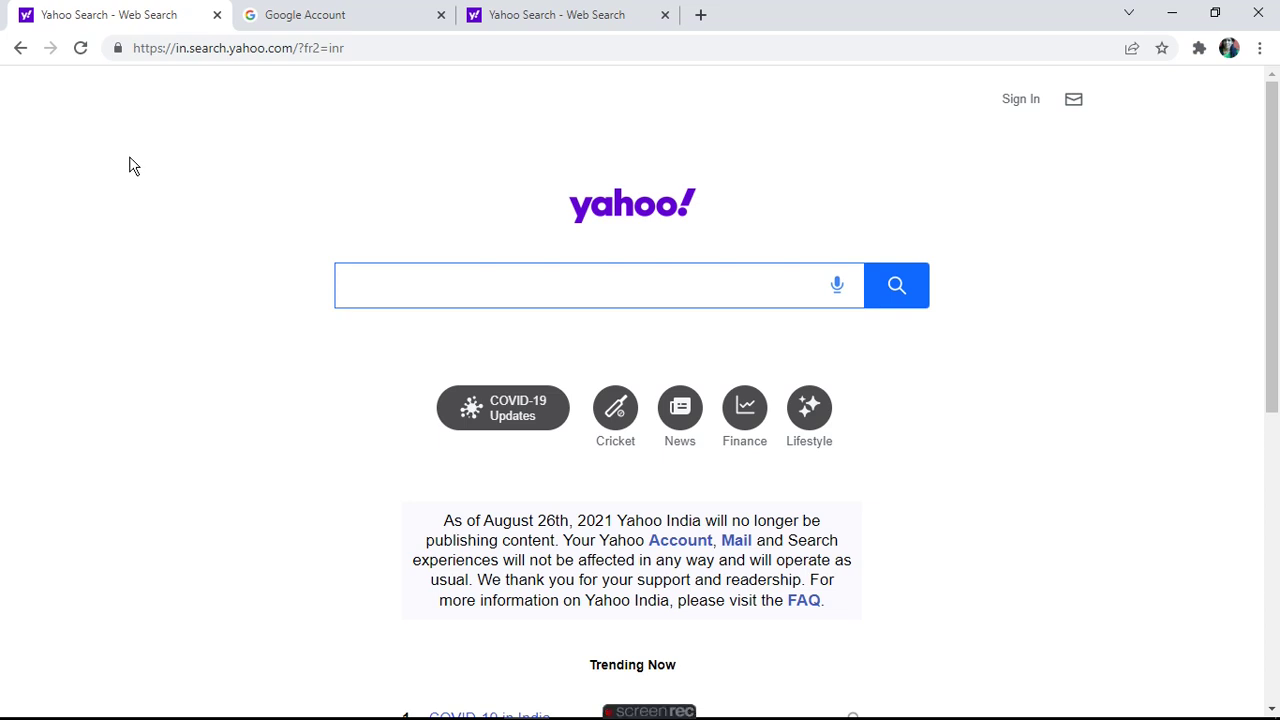
{"action": "key", "text": "F6"}
{"action": "key", "text": "F6"}
{"action": "key", "text": "F6"}
{"action": "key", "text": "F6"}
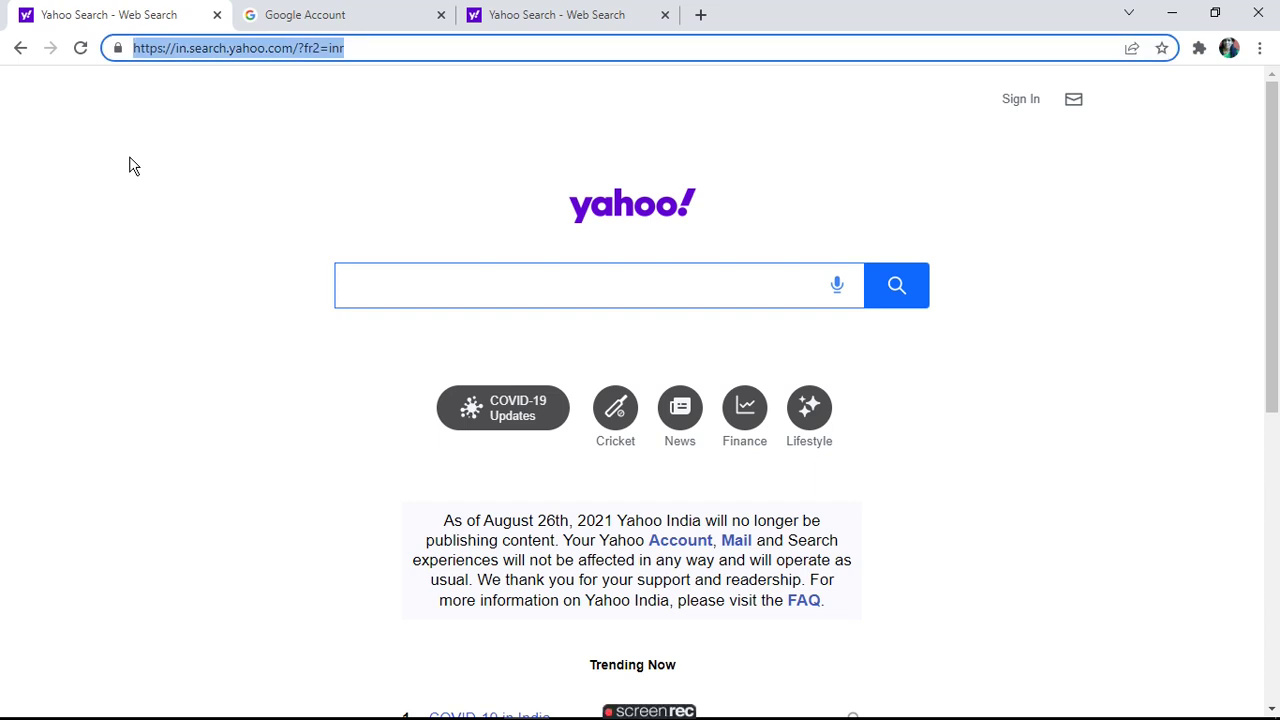
{"action": "key", "text": "F6"}
{"action": "key", "text": "F6"}
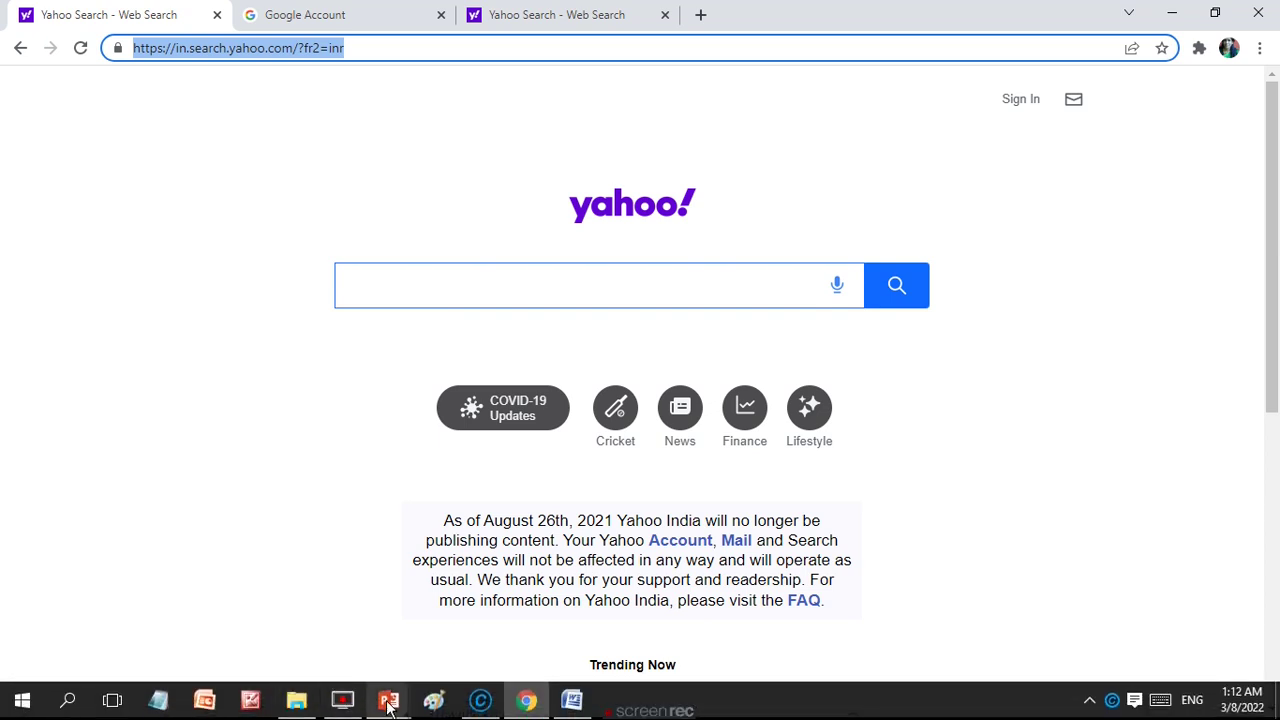
- Show the Word shortcuts table, then bring Chrome's Yahoo Search page back in front
{"action": "left_click", "coordinate": [572, 700]}
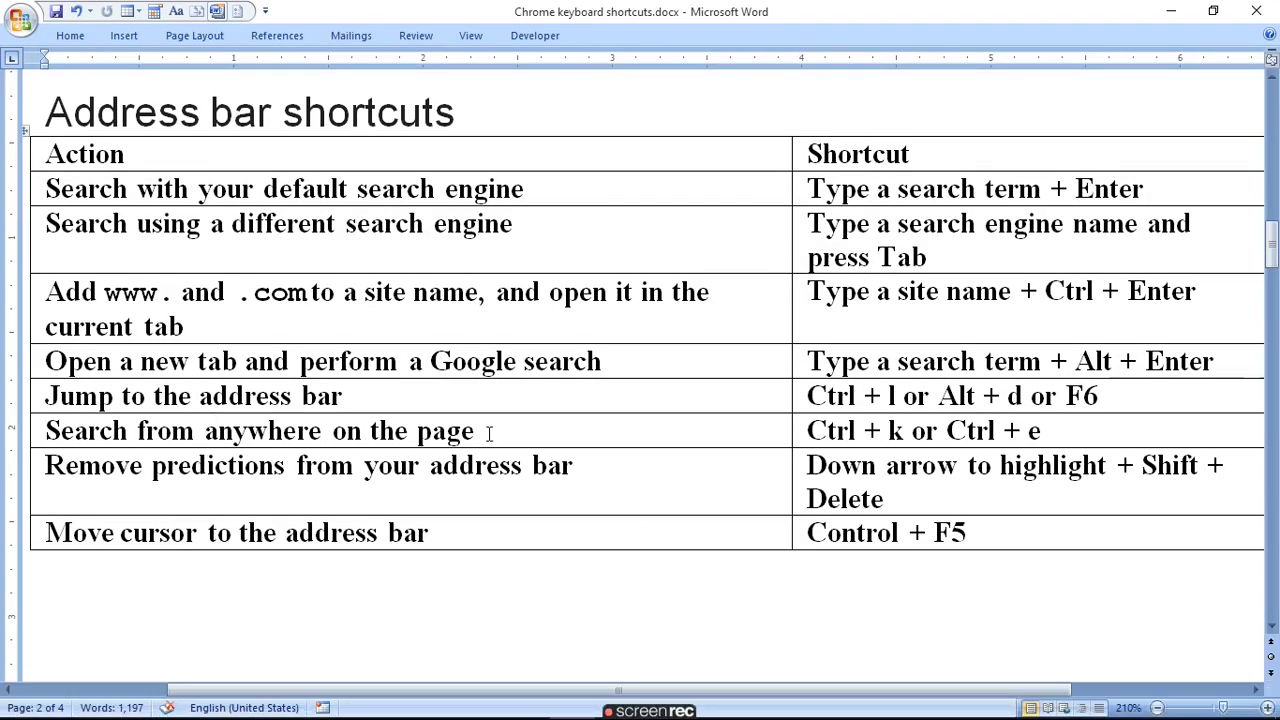
{"action": "mouse_move", "coordinate": [522, 703]}
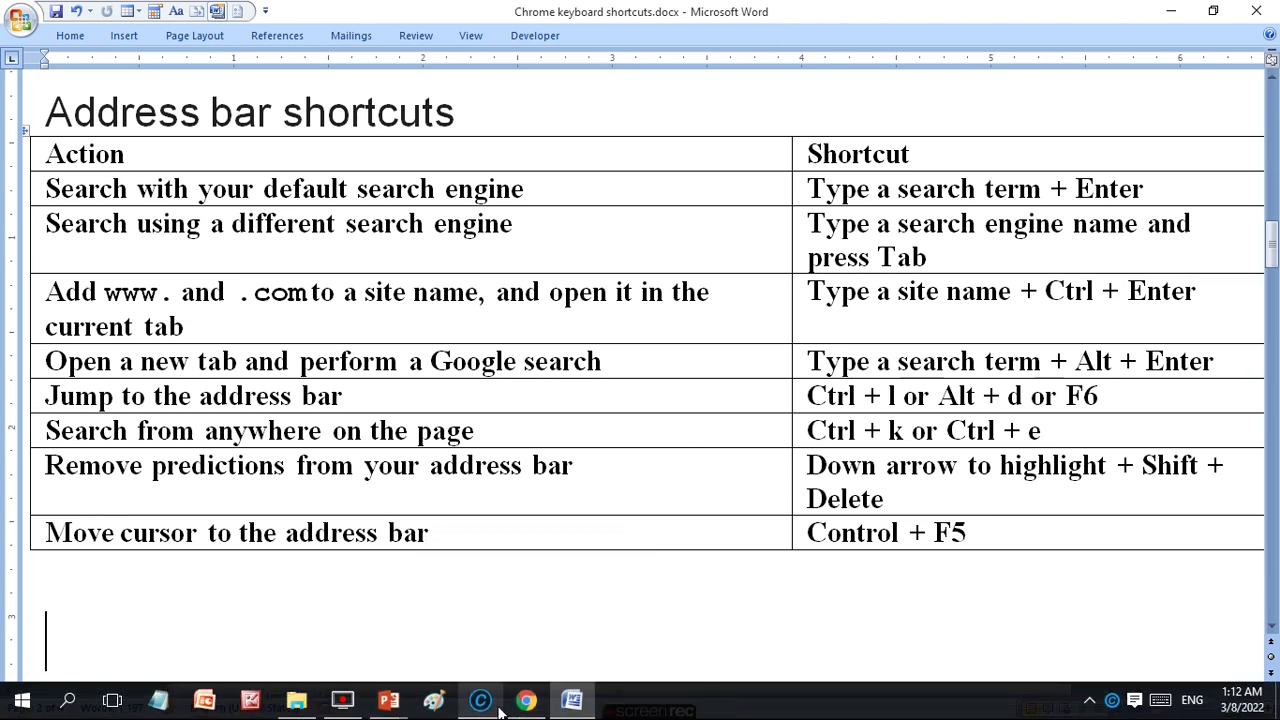
{"action": "left_click", "coordinate": [522, 710]}
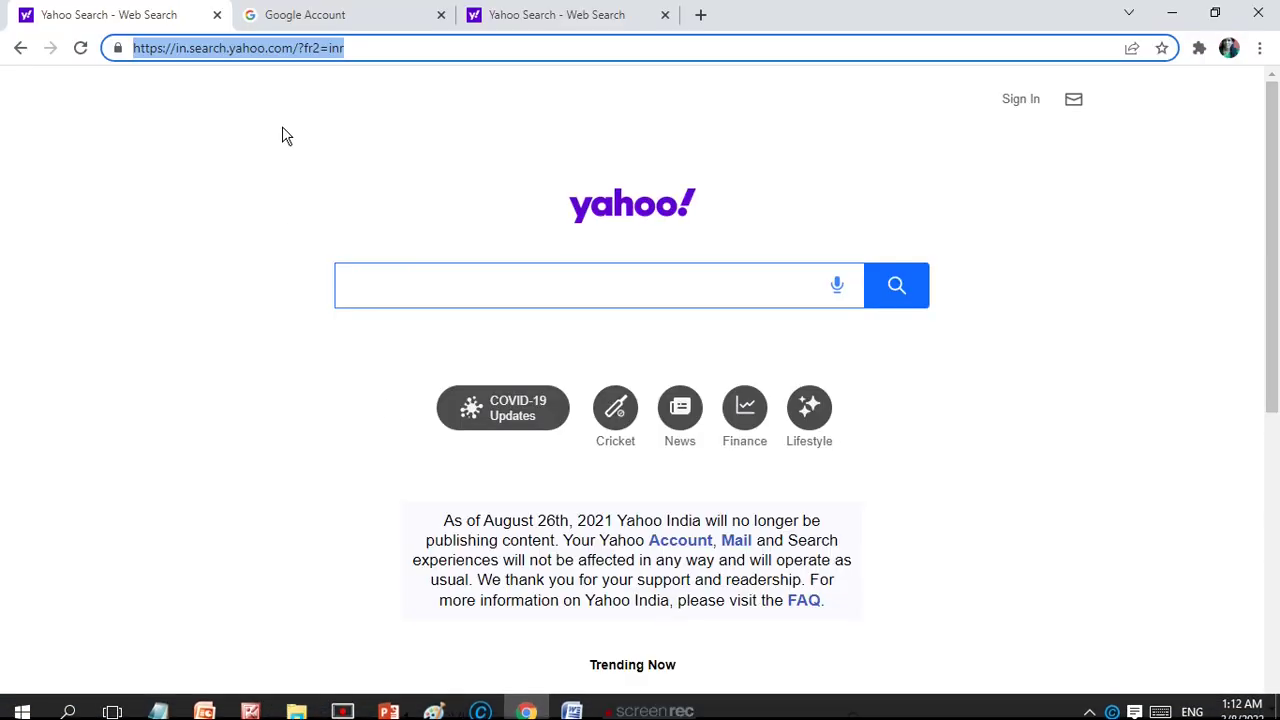
- Open google.com by typing just GOOGLE, then search Google for SEO from the address bar
{"action": "type", "text": "GOOGLE"}
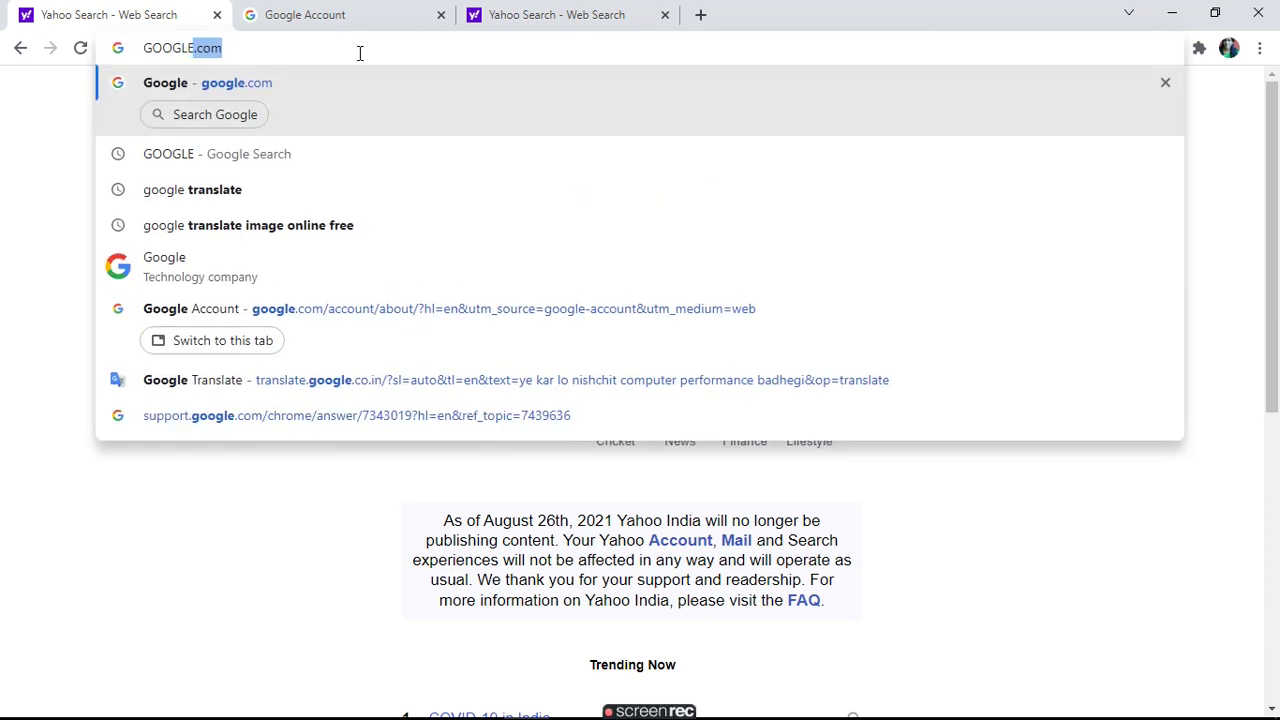
{"action": "key", "text": "Return"}
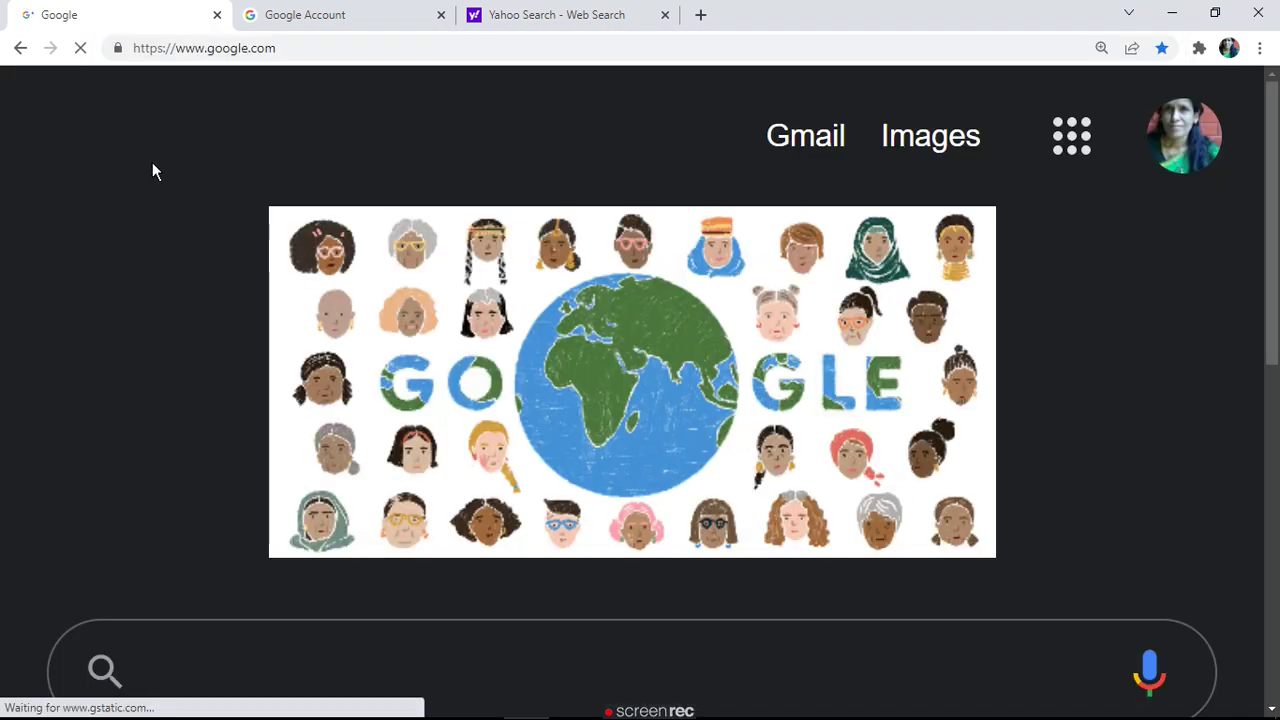
{"action": "left_click", "coordinate": [289, 49]}
{"action": "type", "text": "SEO"}
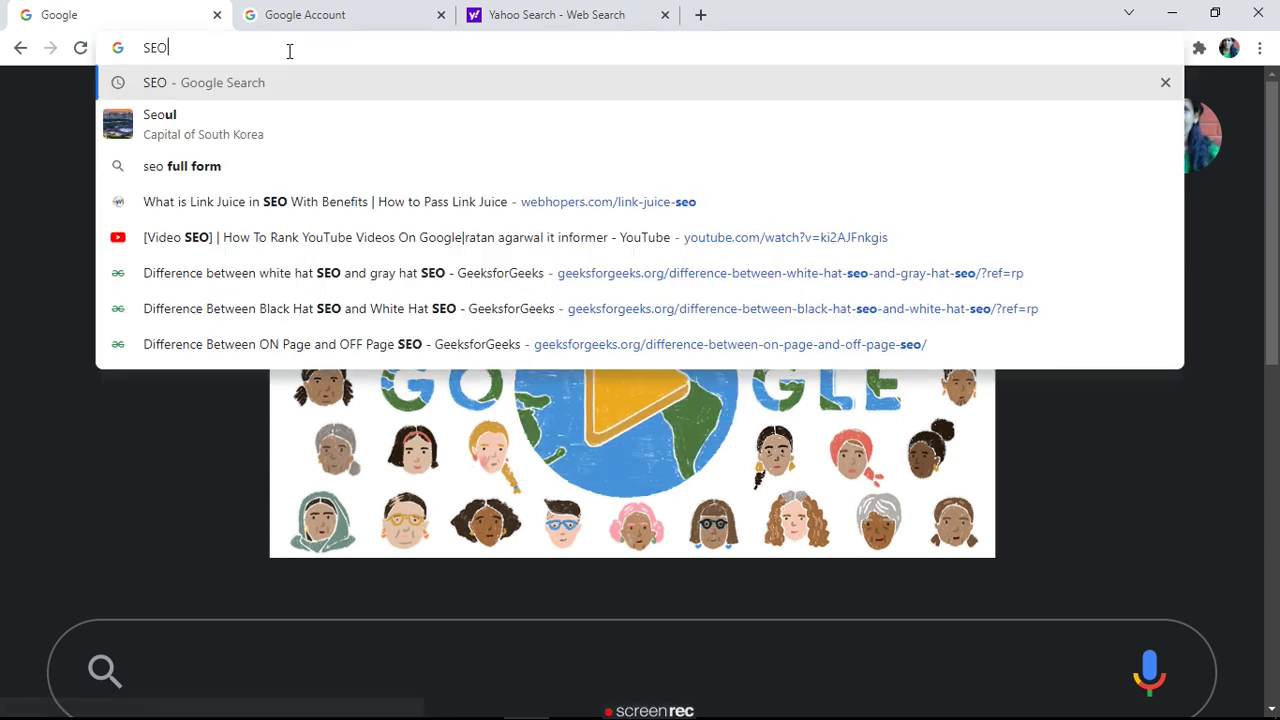
{"action": "key", "text": "BackSpace"}
{"action": "key", "text": "BackSpace"}
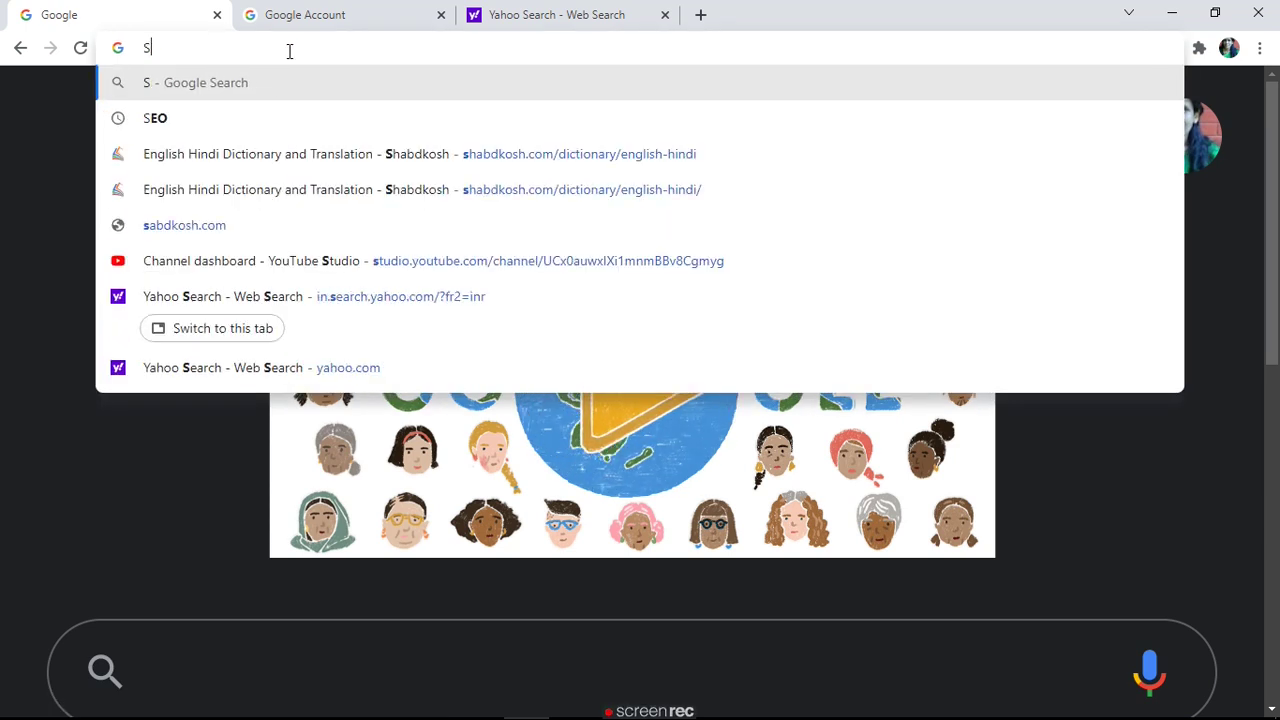
{"action": "key", "text": "BackSpace"}
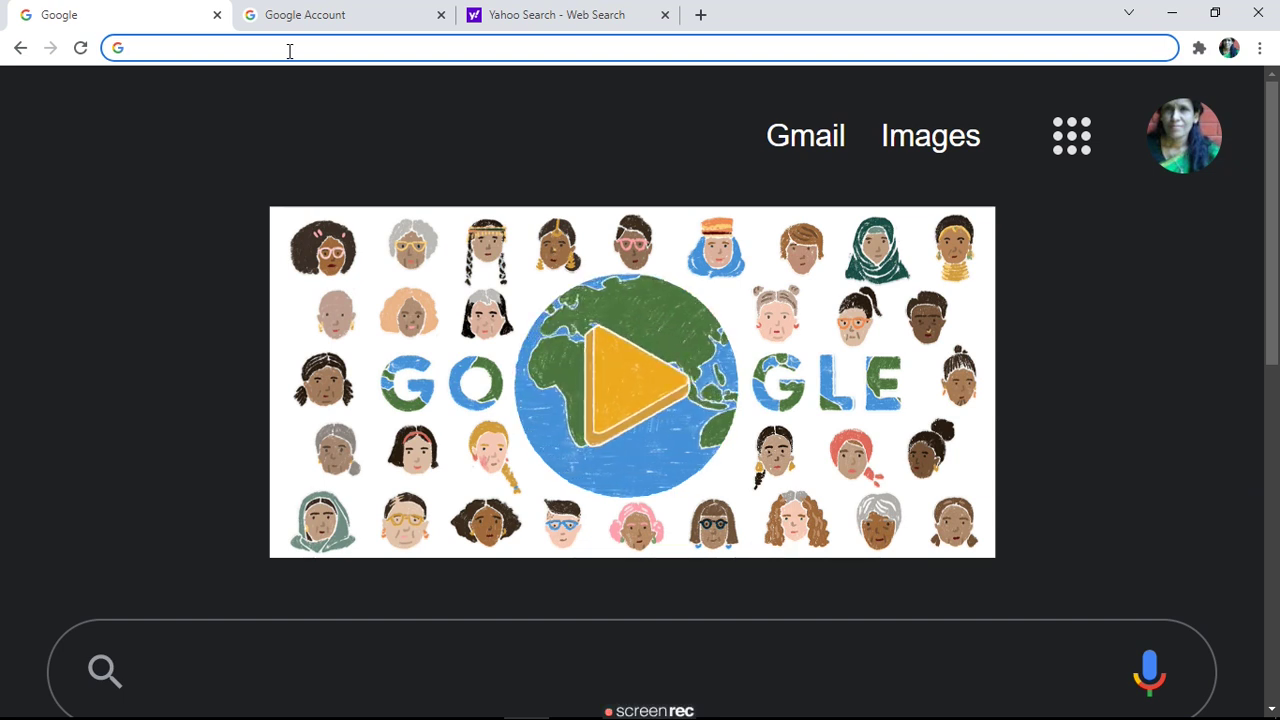
{"action": "type", "text": "SEO"}
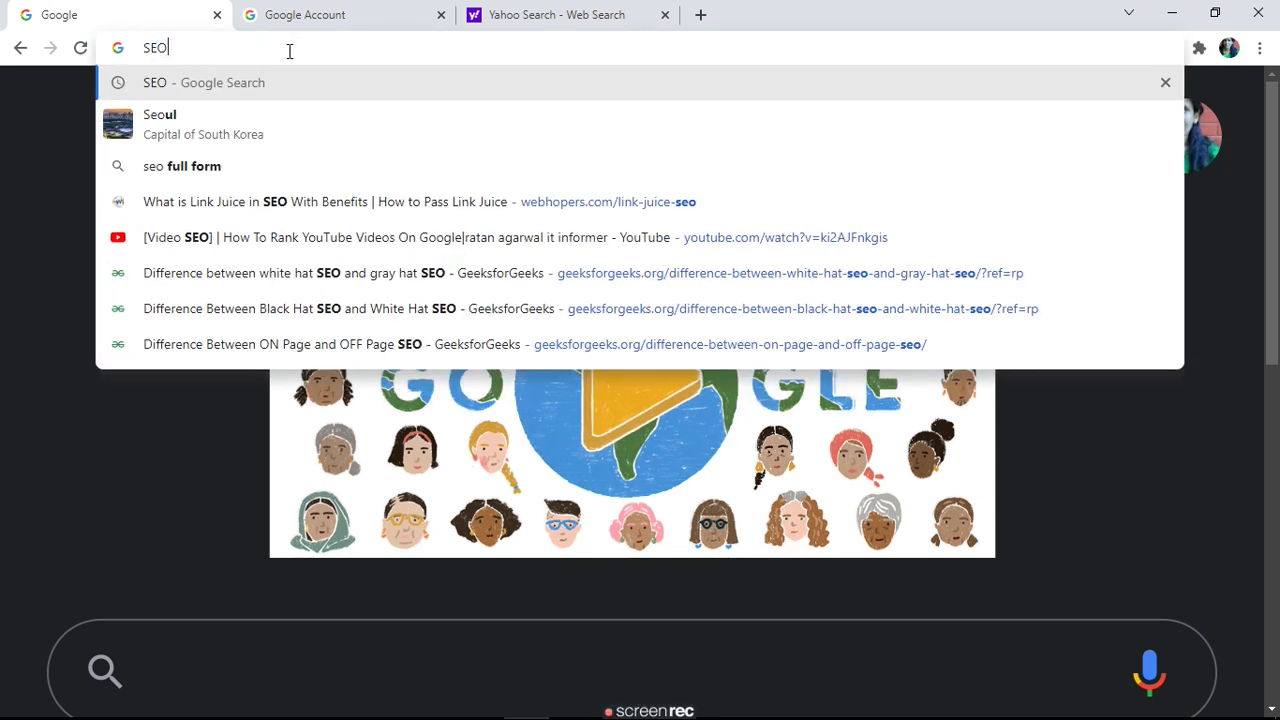
{"action": "key", "text": "Return"}
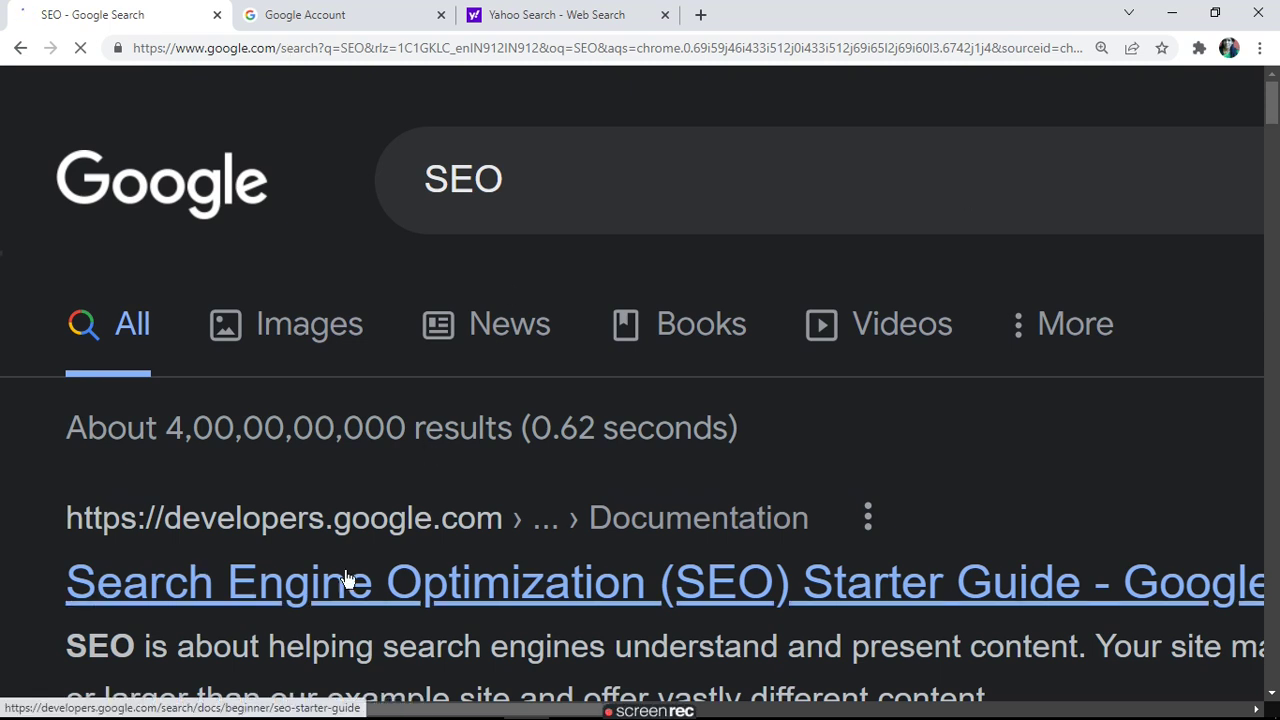
- Refine the SEO search by picking the 'seo tools' suggestion from the search box
{"action": "scroll", "coordinate": [732, 523], "scroll_direction": "down", "scroll_amount": 5}
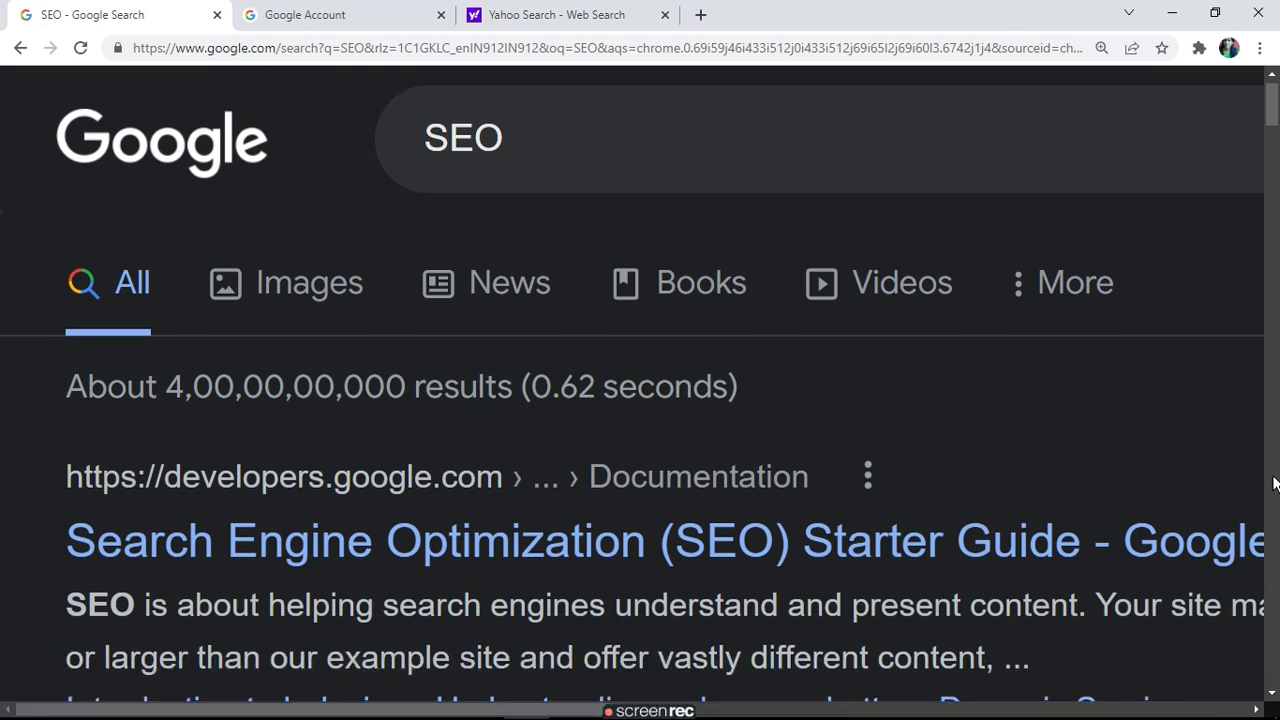
{"action": "scroll", "coordinate": [1270, 457], "scroll_direction": "down", "scroll_amount": 5}
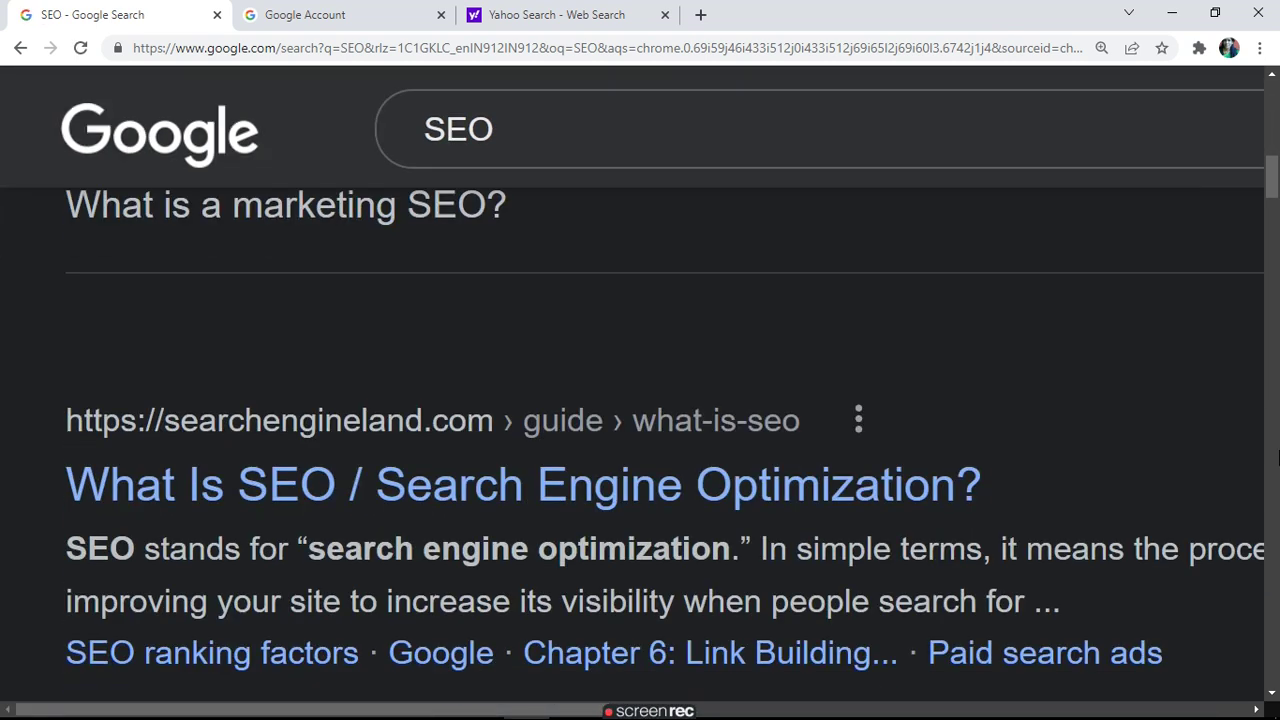
{"action": "left_click", "coordinate": [532, 136]}
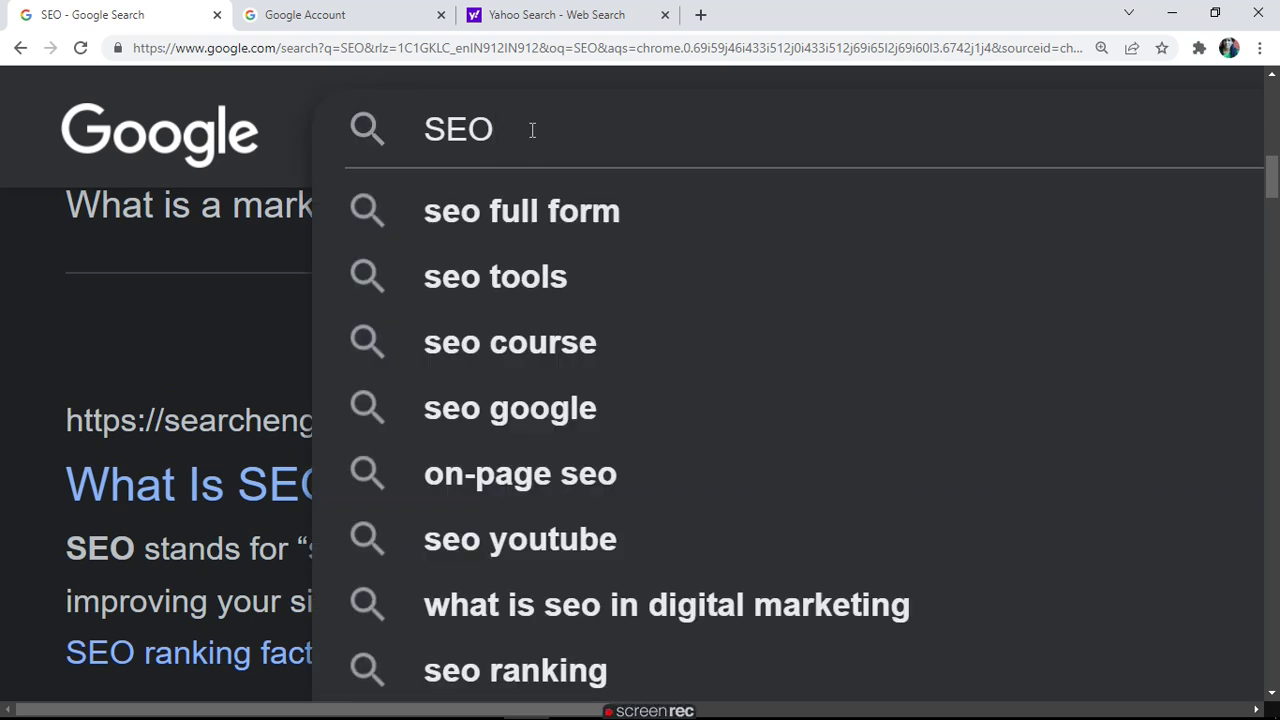
{"action": "key", "text": "Down"}
{"action": "key", "text": "Down"}
{"action": "key", "text": "Down"}
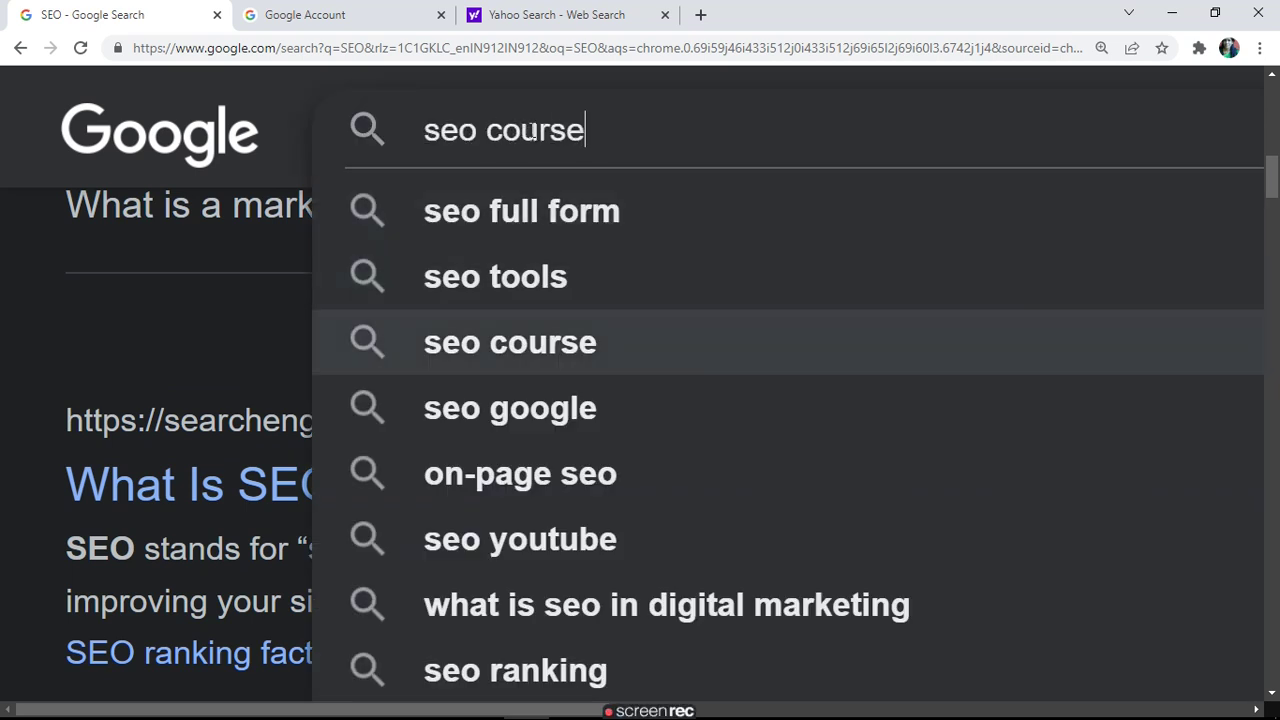
{"action": "key", "text": "Down"}
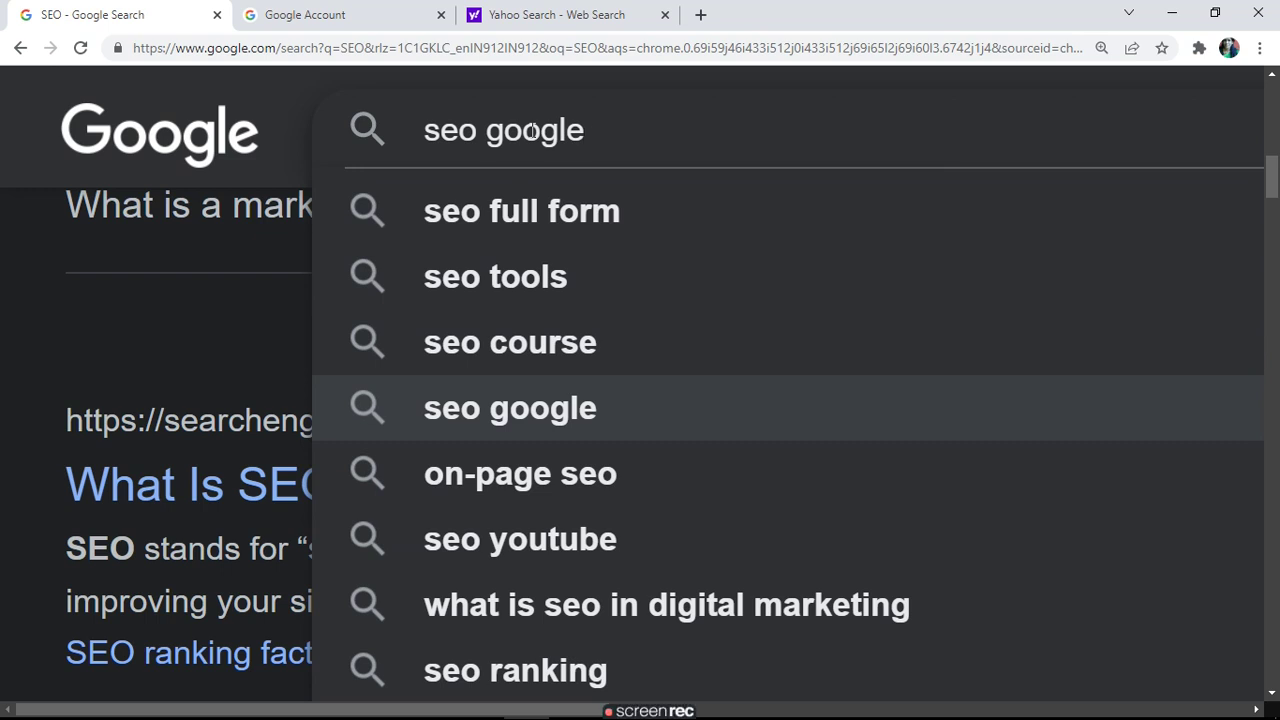
{"action": "key", "text": "Up"}
{"action": "key", "text": "Up"}
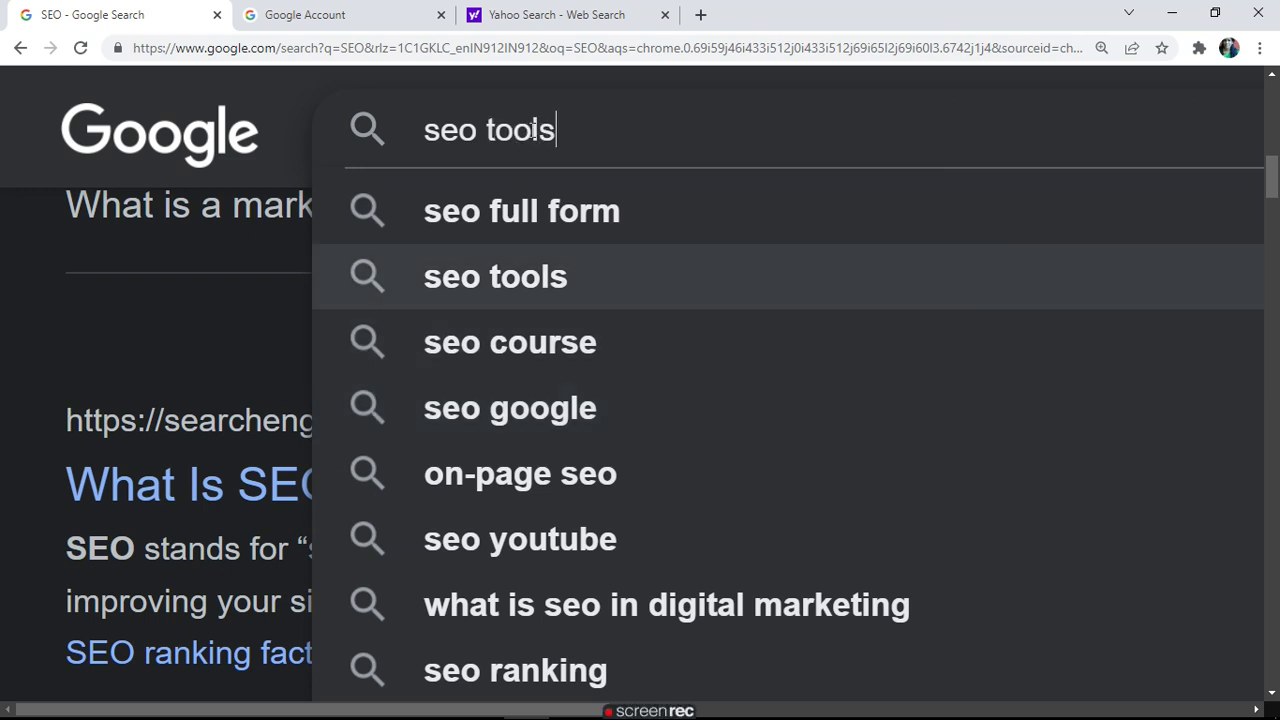
{"action": "key", "text": "Return"}
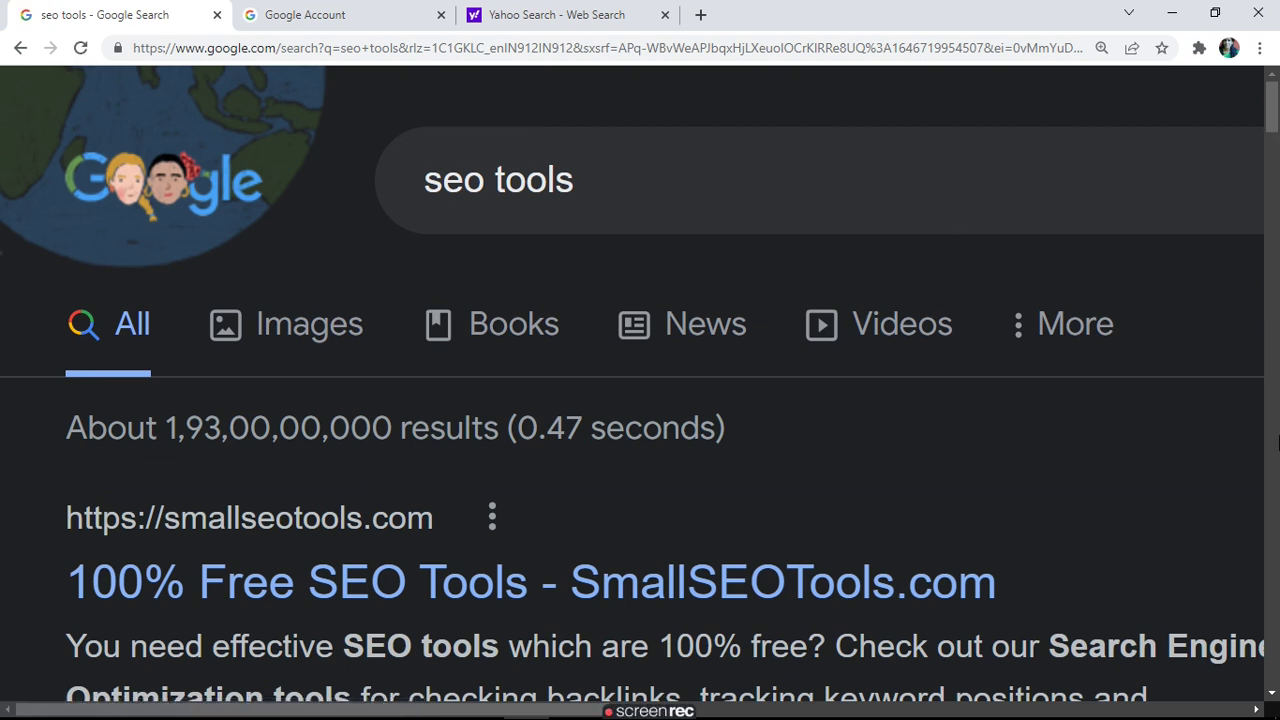
- Pick the 'best free seo tools' suggestion to search for it
{"action": "left_click", "coordinate": [1277, 443]}
{"action": "left_click", "coordinate": [1277, 443]}
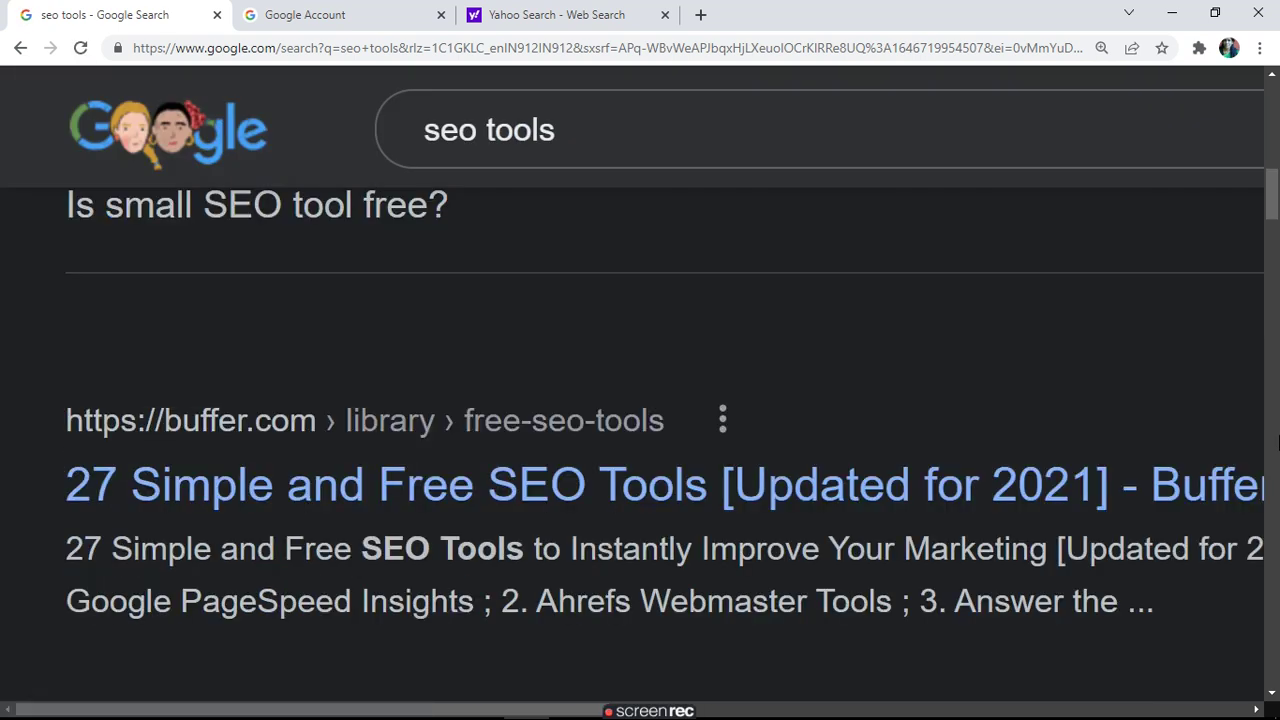
{"action": "left_click", "coordinate": [1277, 443]}
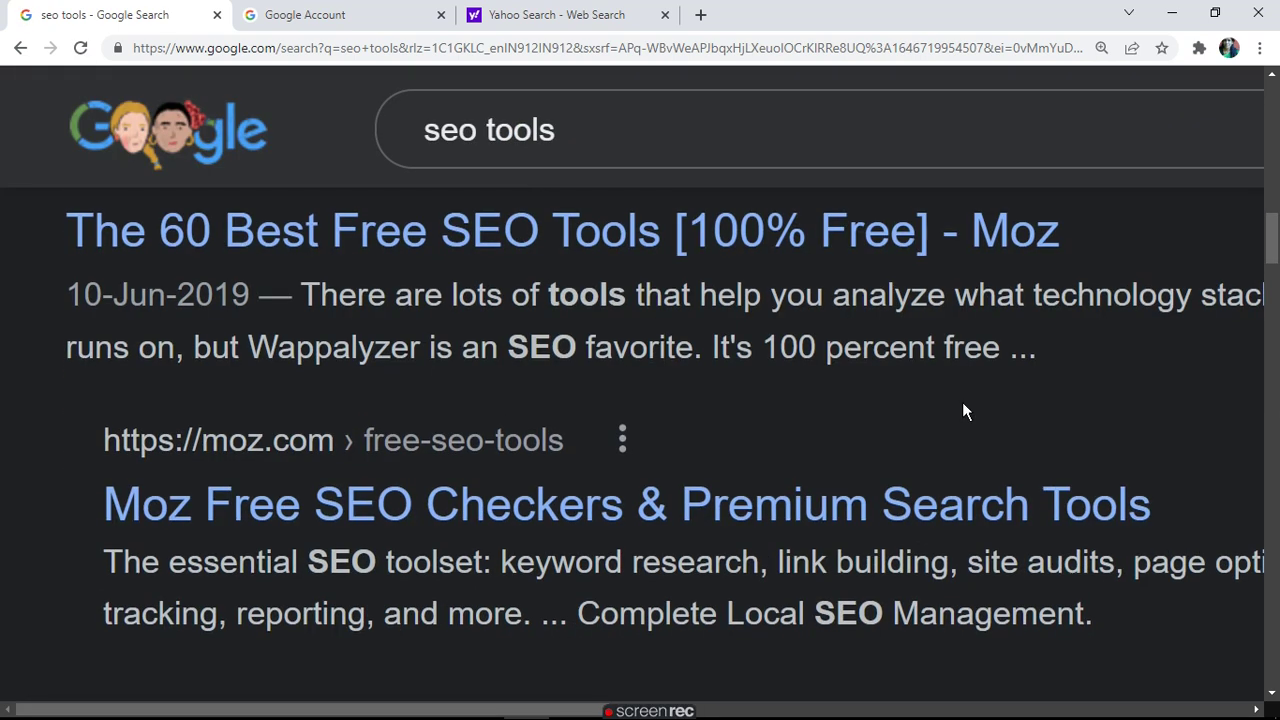
{"action": "left_click", "coordinate": [574, 138]}
{"action": "key", "text": "Down"}
{"action": "key", "text": "Down"}
{"action": "key", "text": "Down"}
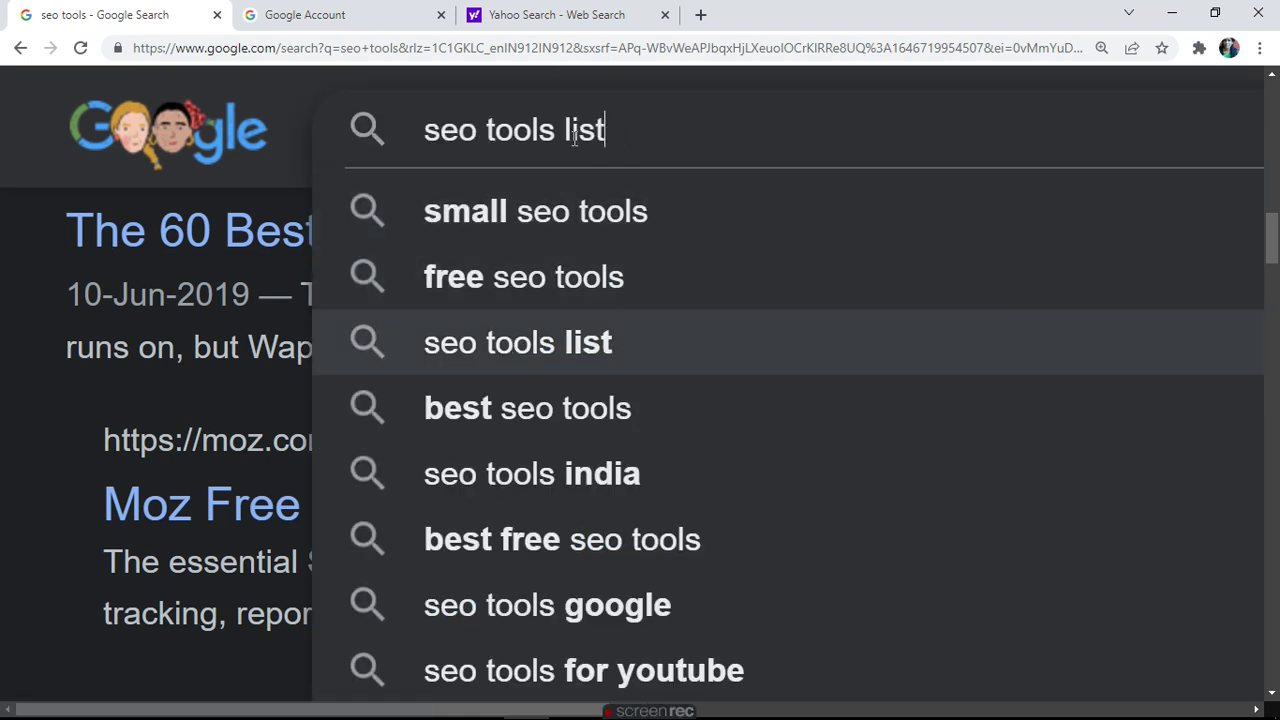
{"action": "key", "text": "Down"}
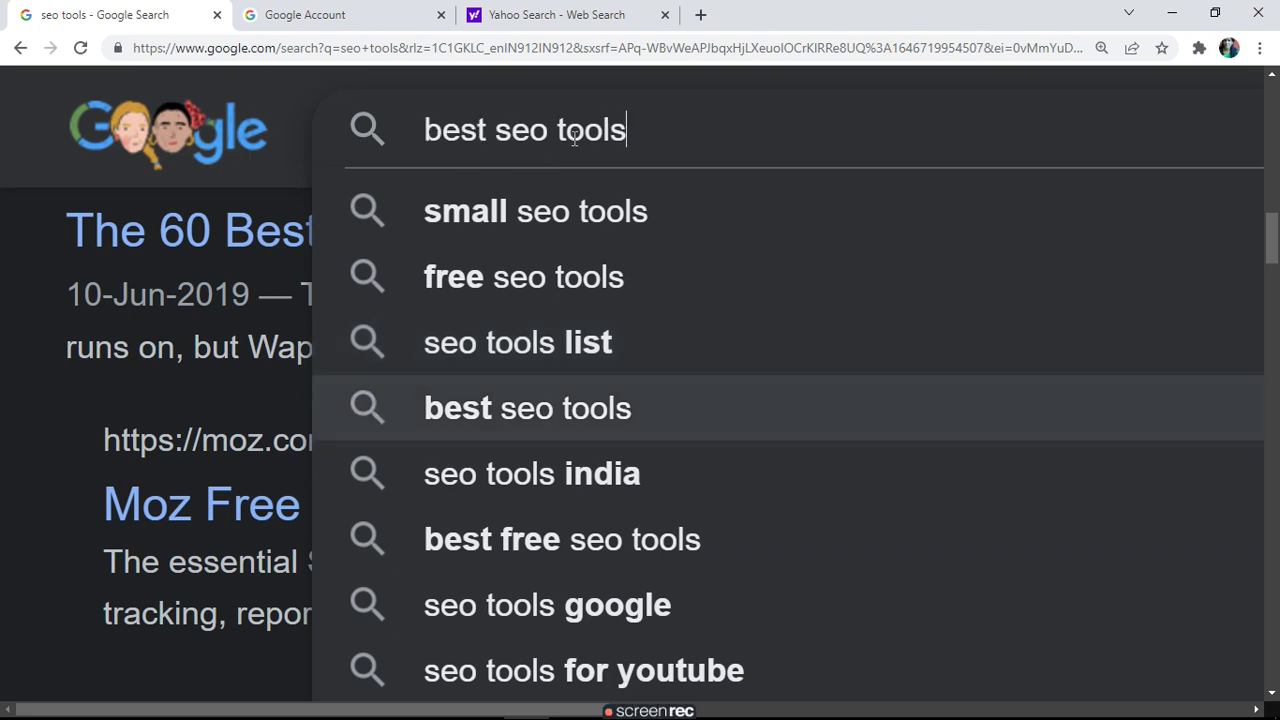
{"action": "key", "text": "Down"}
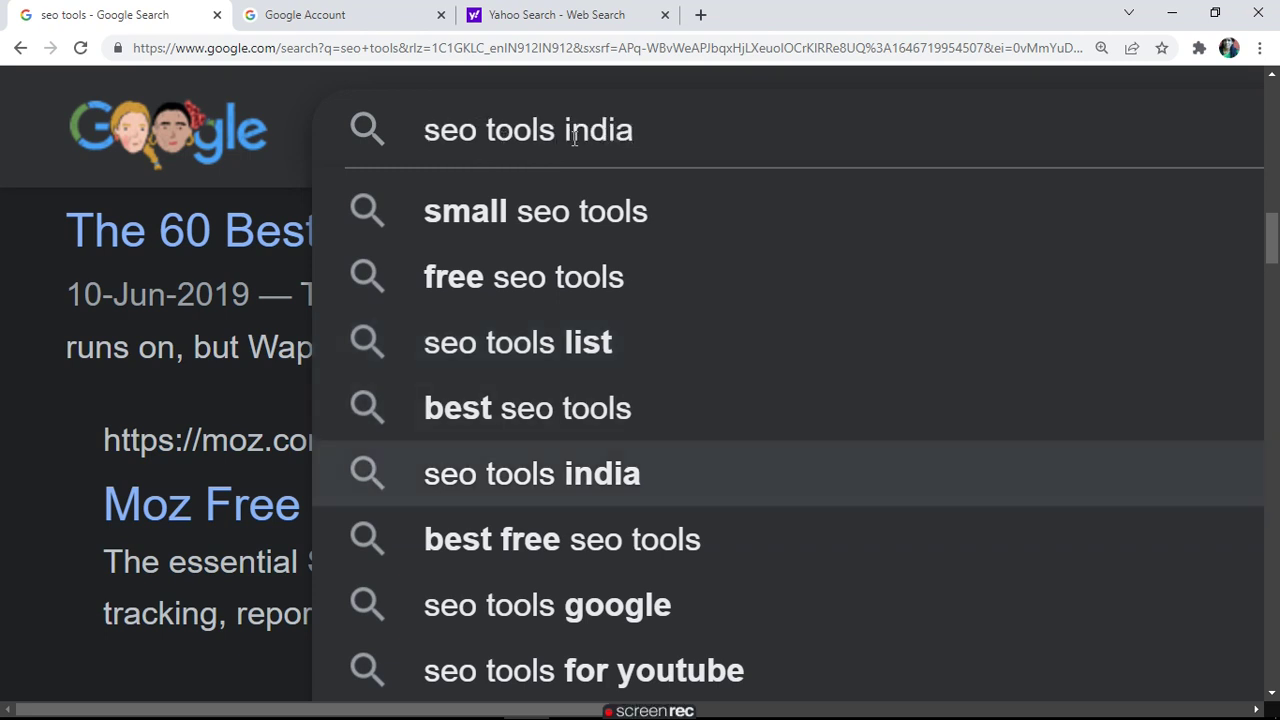
{"action": "key", "text": "Down"}
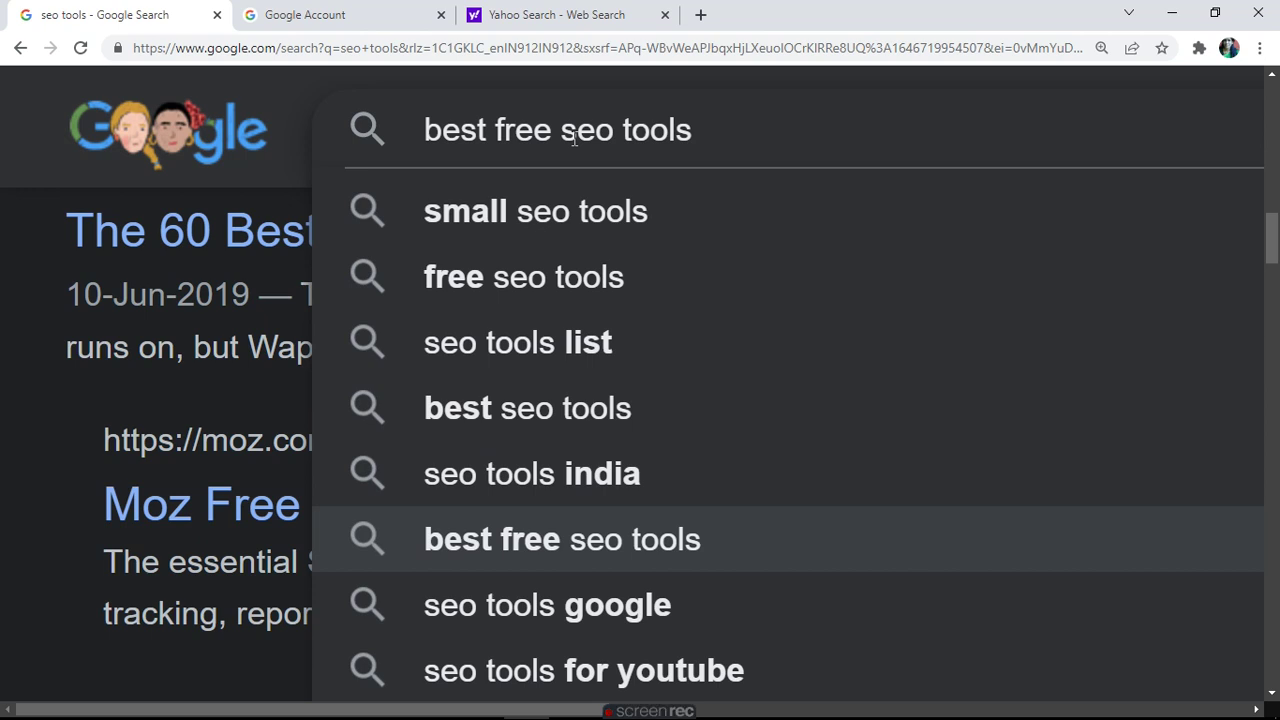
{"action": "key", "text": "Return"}
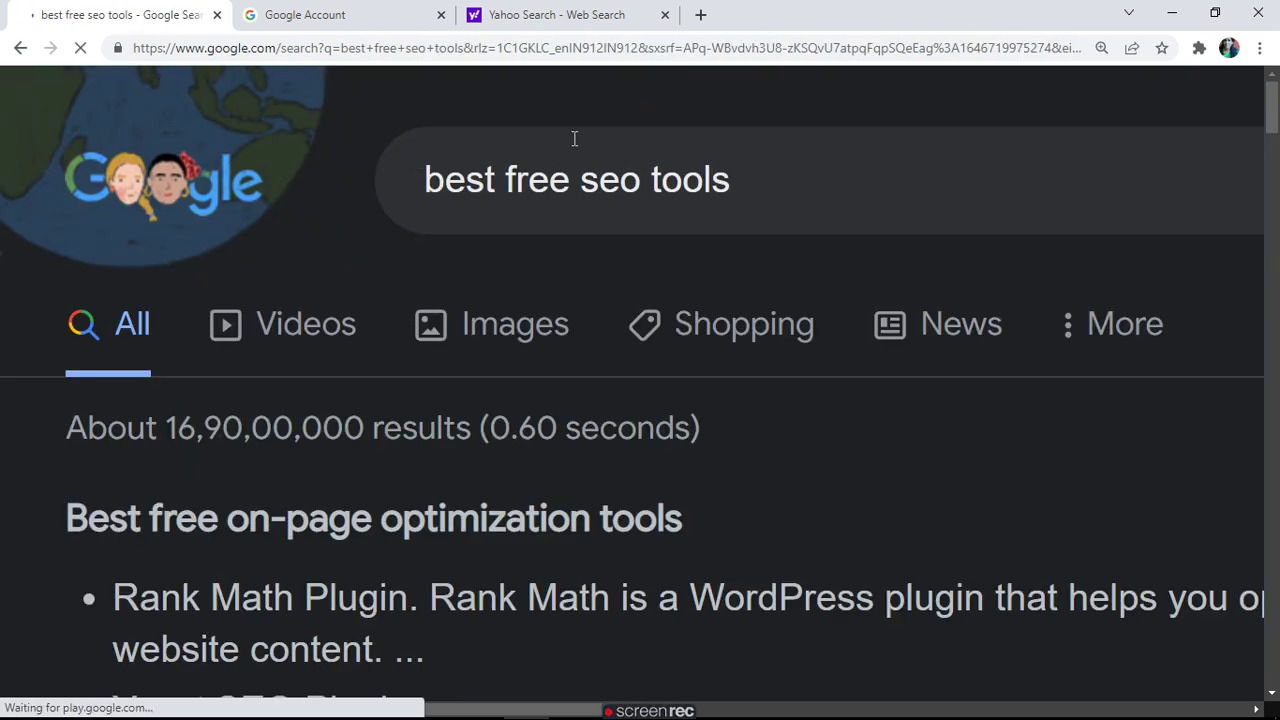
- Dismiss the suggestion list to view the best free seo tools results
{"action": "left_click", "coordinate": [596, 145]}
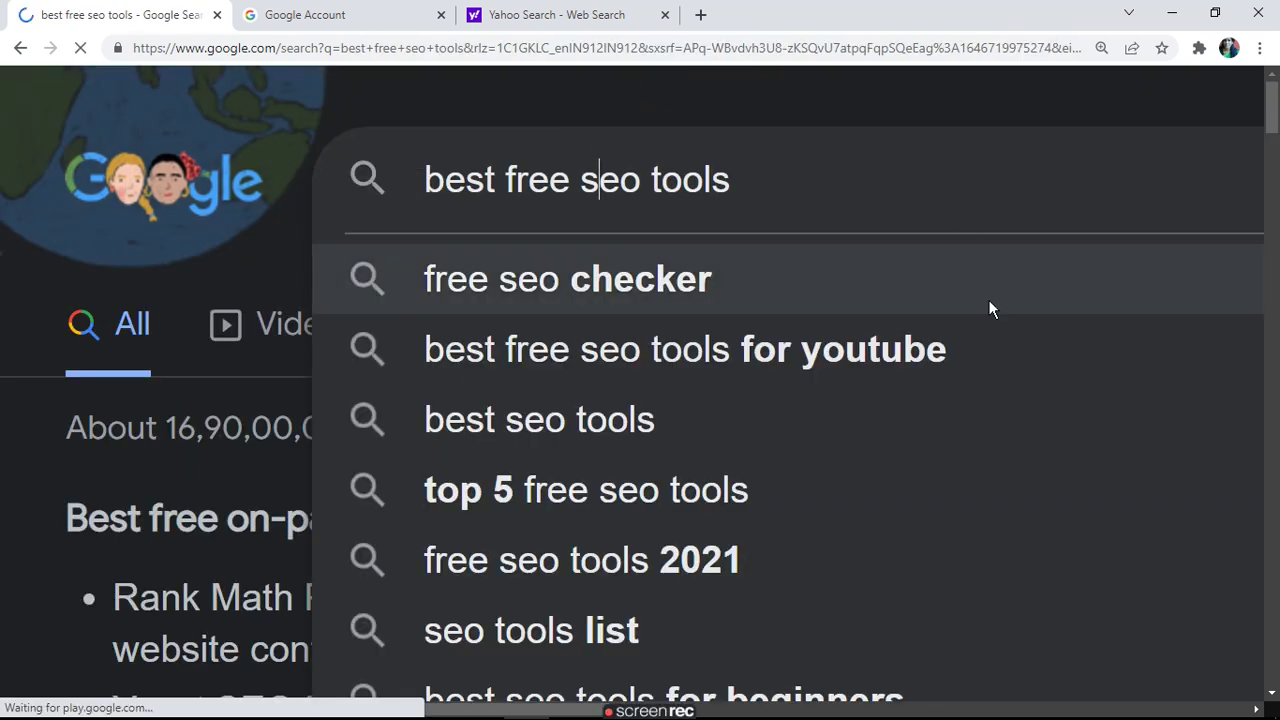
{"action": "scroll", "coordinate": [1278, 556], "scroll_direction": "down", "scroll_amount": 2}
{"action": "scroll", "coordinate": [1278, 556], "scroll_direction": "down", "scroll_amount": 3}
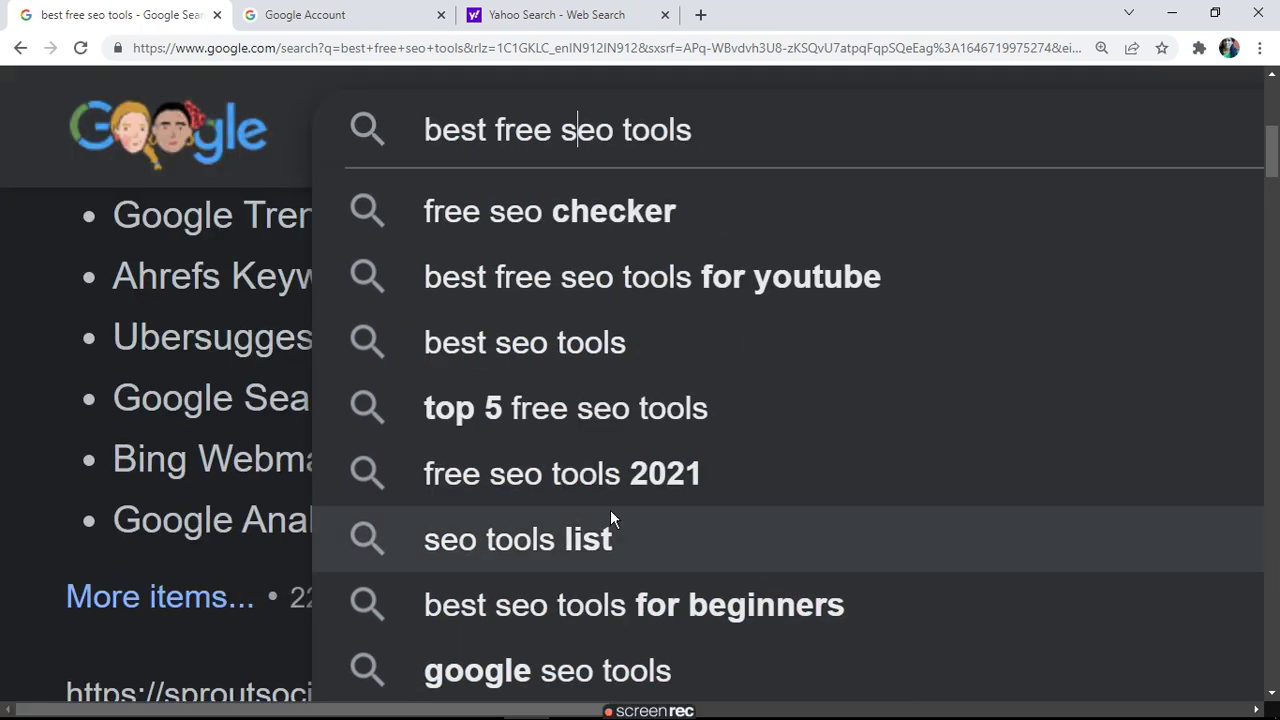
{"action": "left_click", "coordinate": [48, 341]}
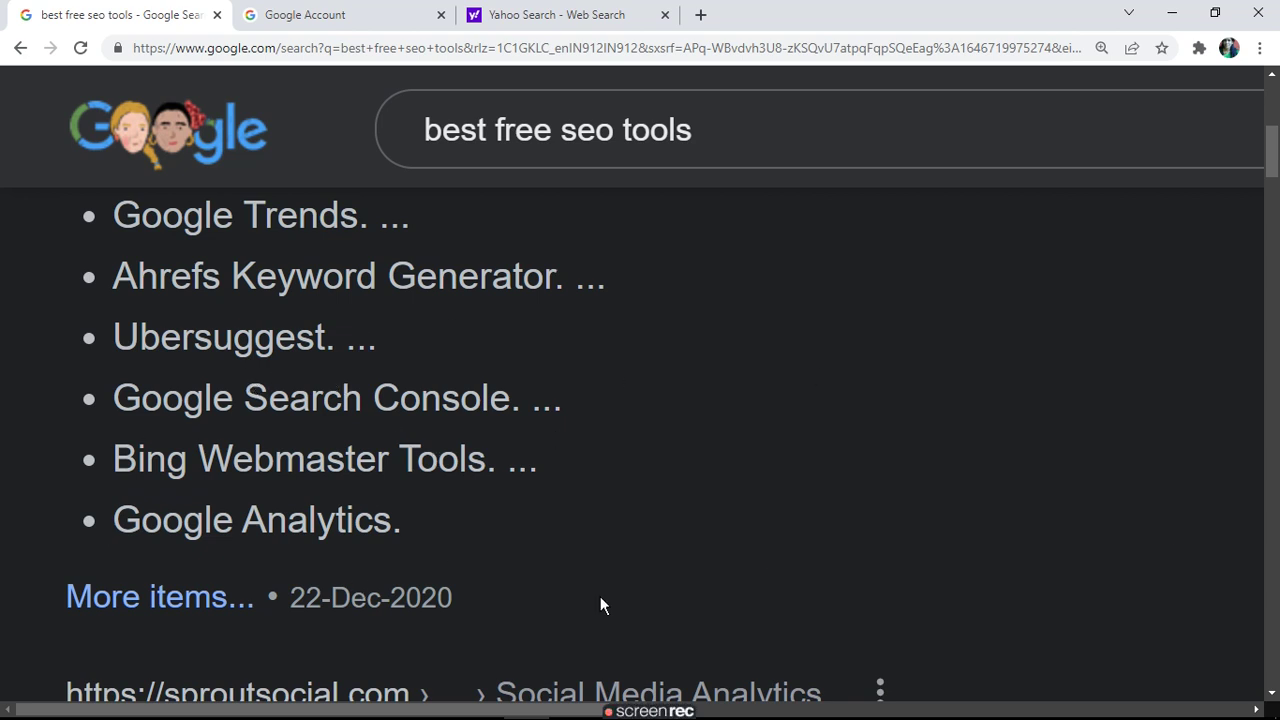
{"action": "scroll", "coordinate": [1279, 632], "scroll_direction": "down", "scroll_amount": 5}
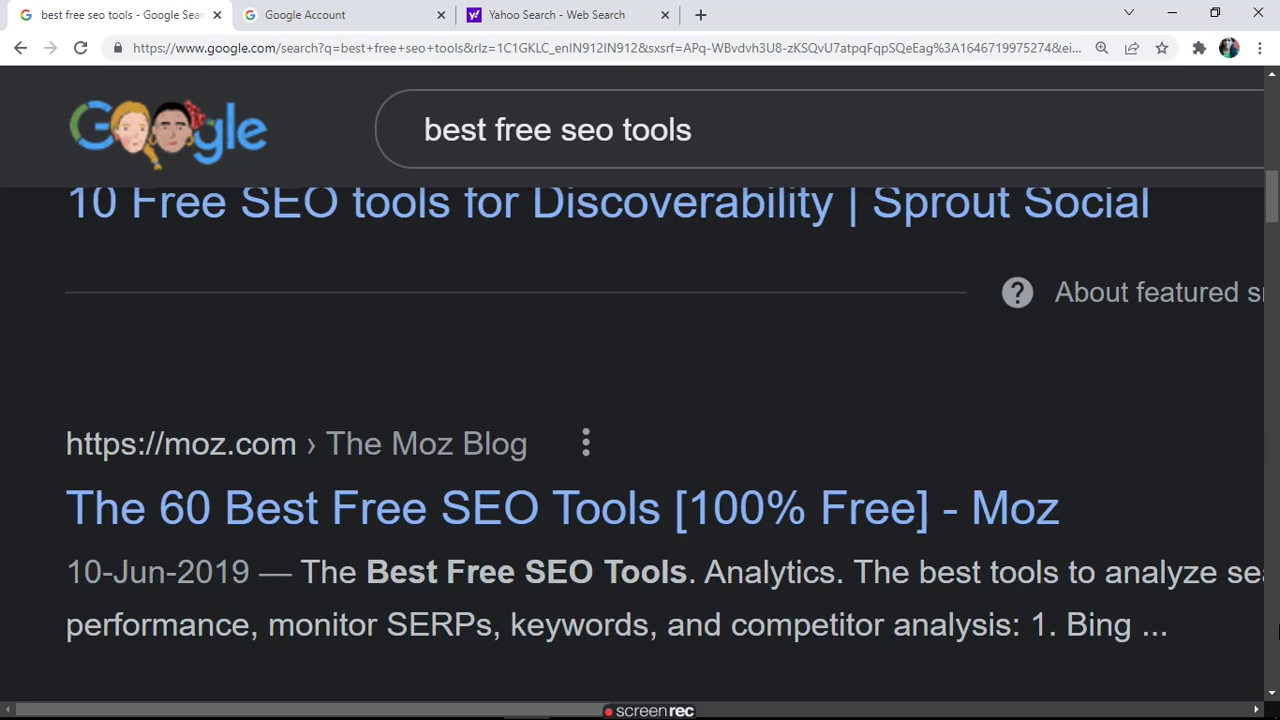
{"action": "left_click", "coordinate": [1275, 103]}
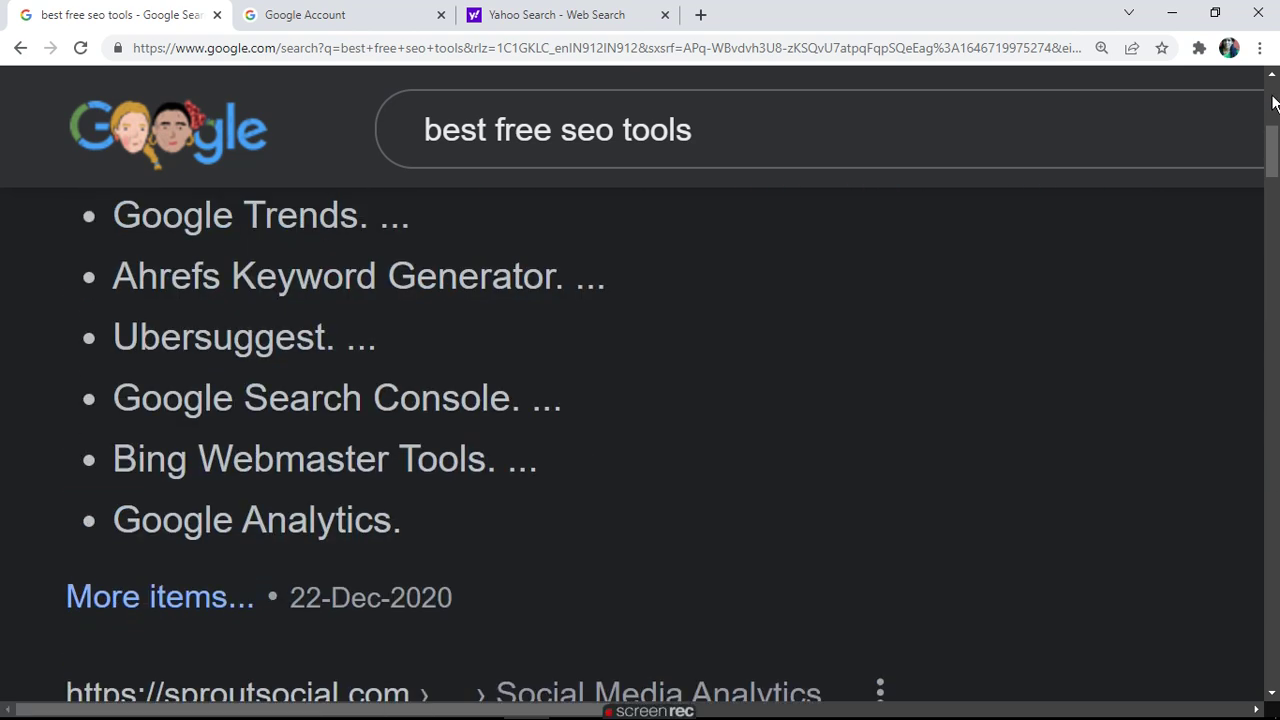
{"action": "left_click", "coordinate": [1276, 103]}
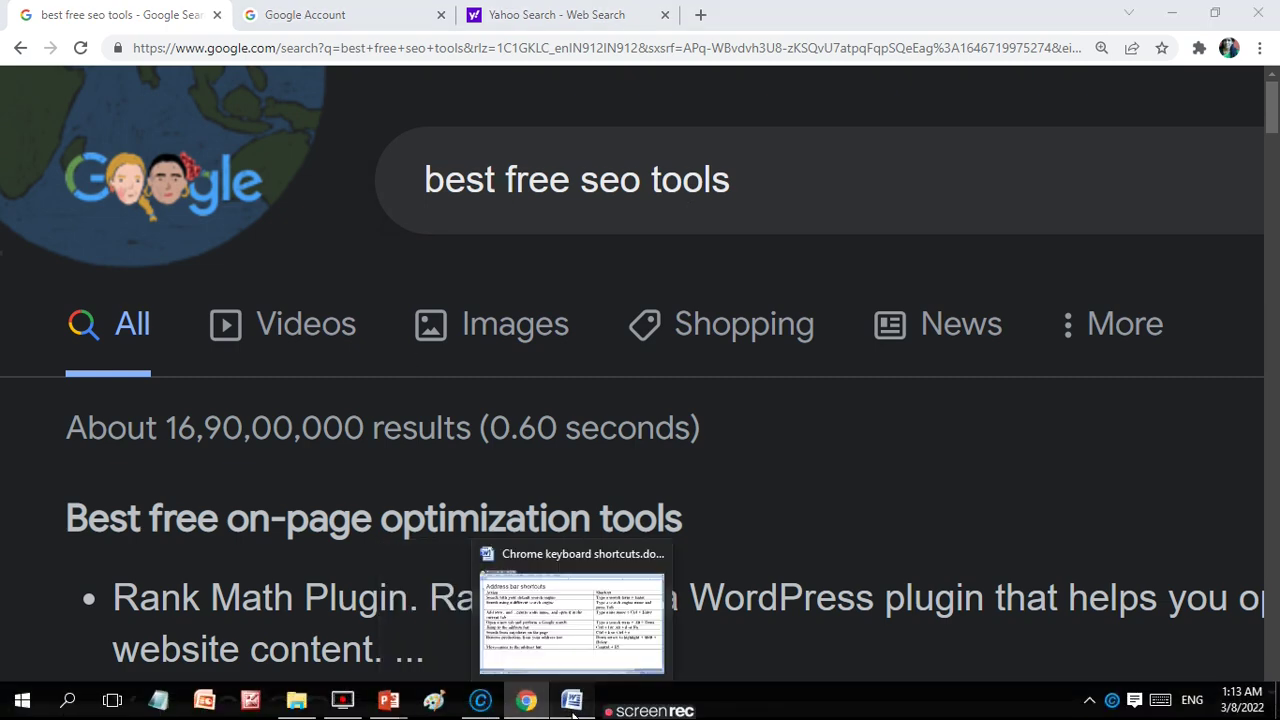
- Search Google for the Google Account tab's address, then jump back to the first tab with Ctrl+1
{"action": "left_click", "coordinate": [572, 705]}
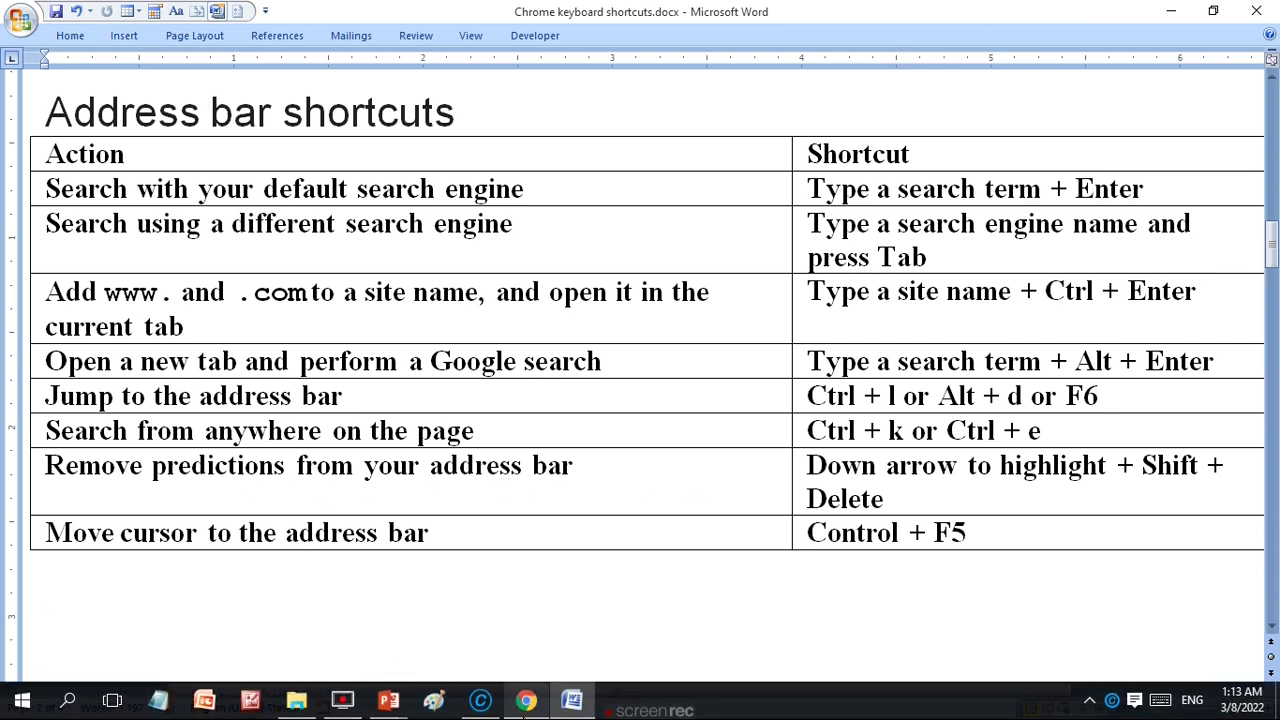
{"action": "left_click", "coordinate": [530, 712]}
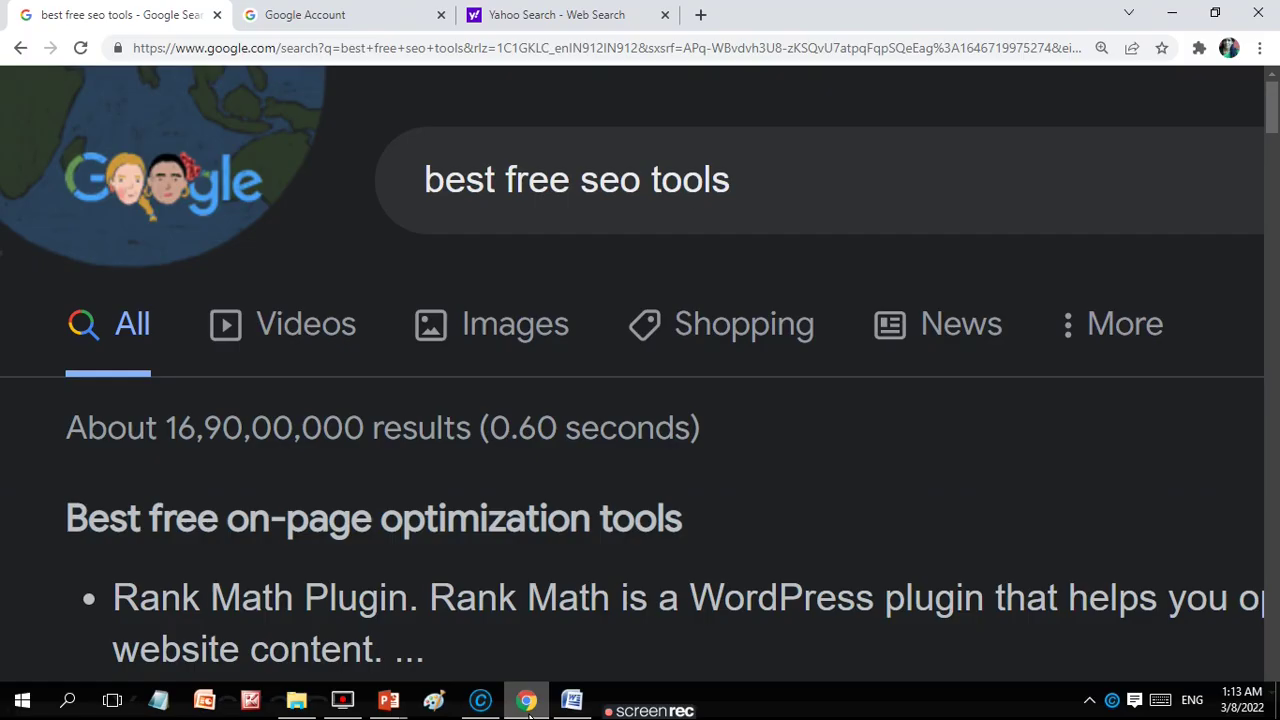
{"action": "left_click", "coordinate": [305, 15]}
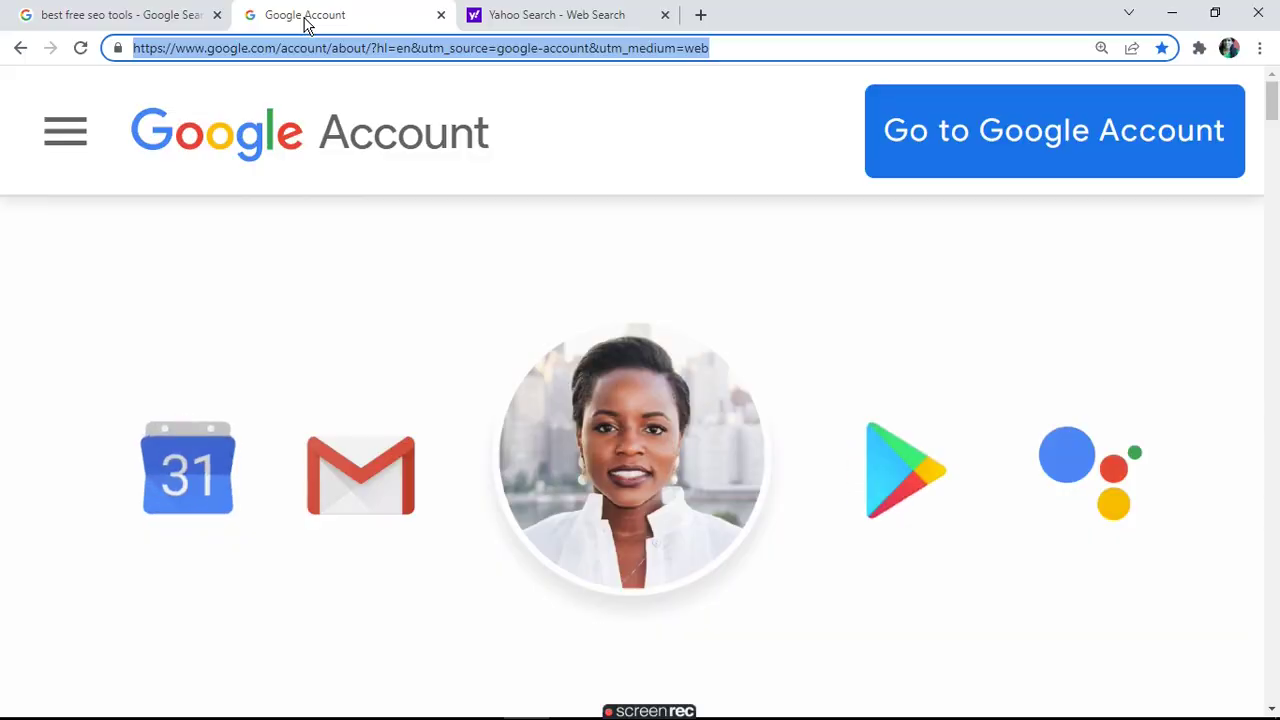
{"action": "key", "text": "ctrl+l"}
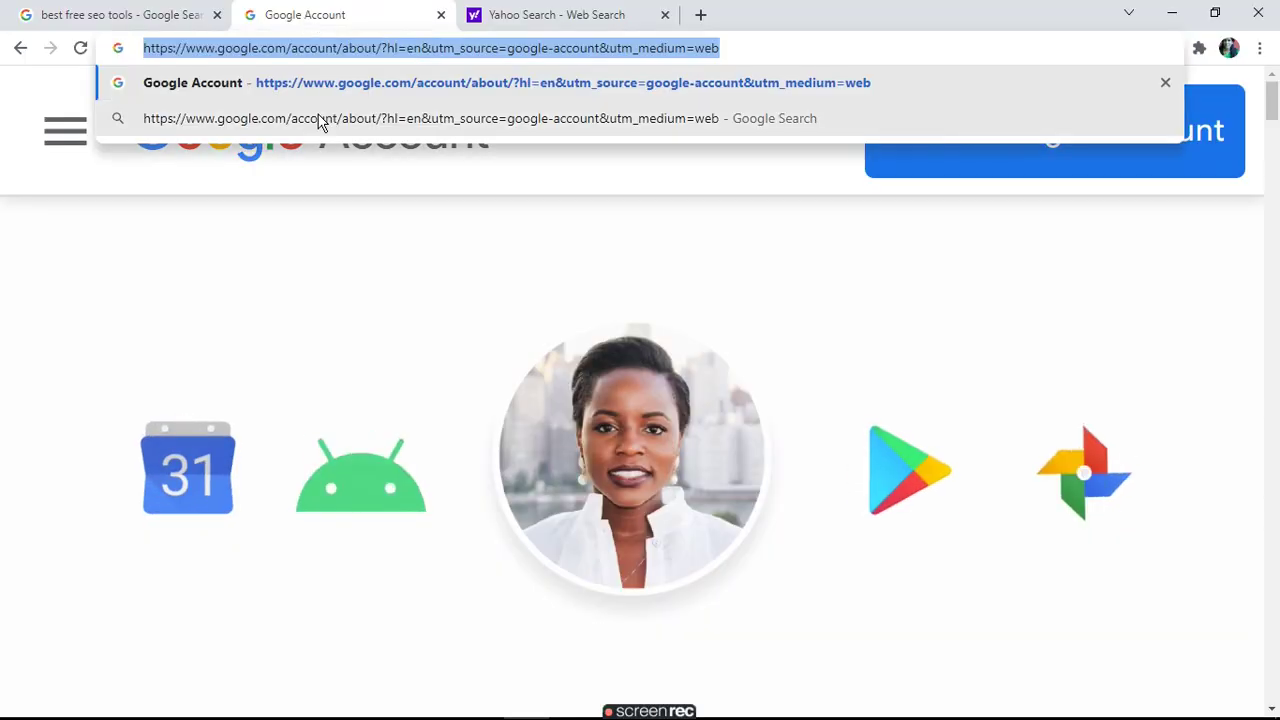
{"action": "left_click", "coordinate": [373, 120]}
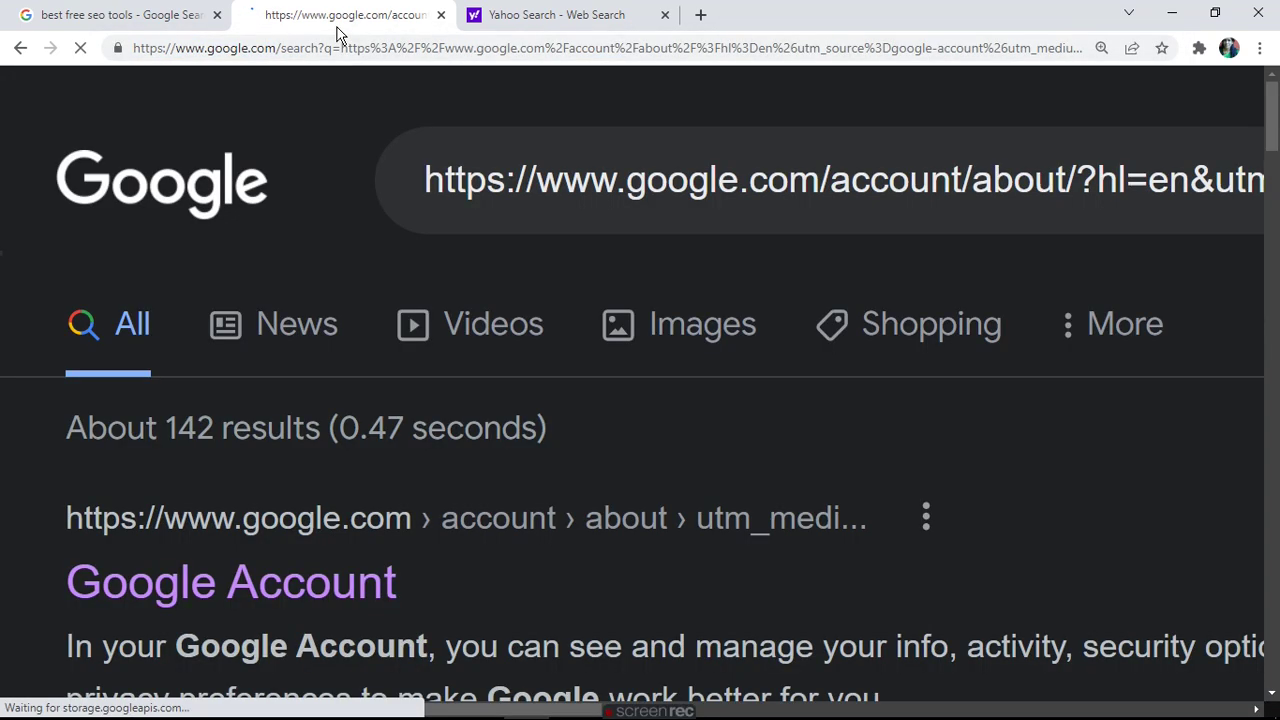
{"action": "left_click", "coordinate": [481, 30]}
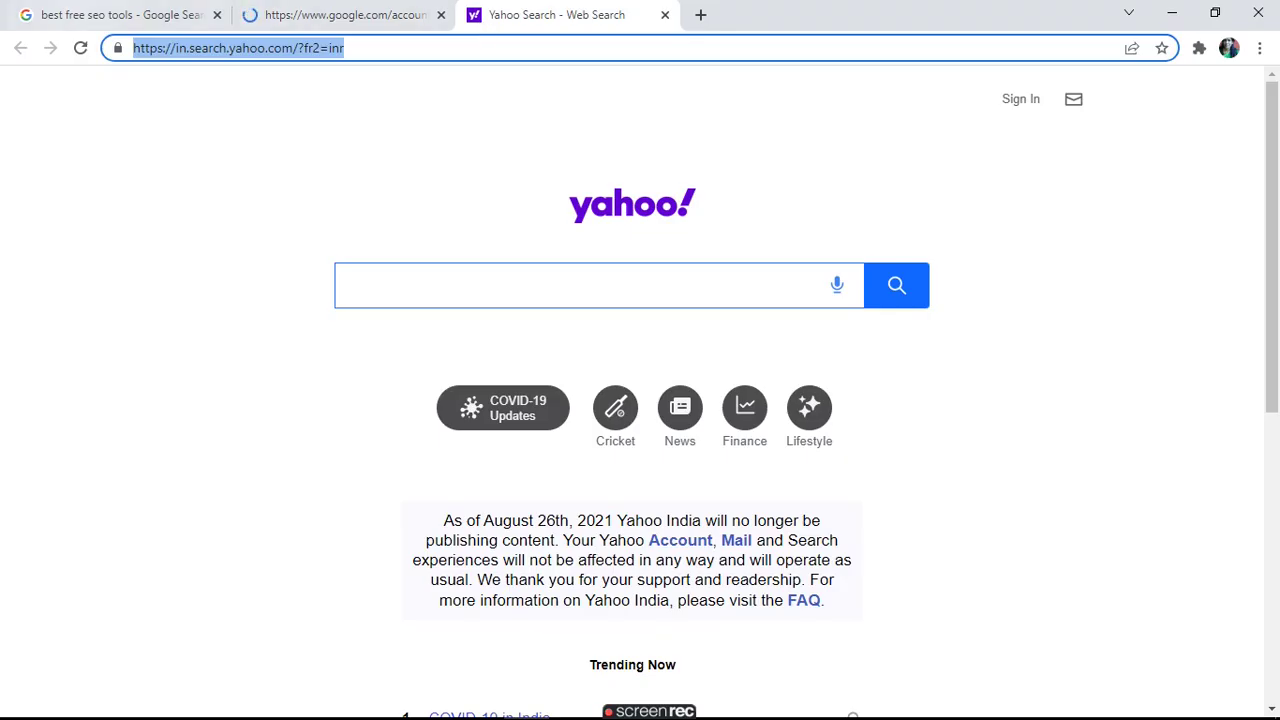
{"action": "key", "text": "ctrl+1"}
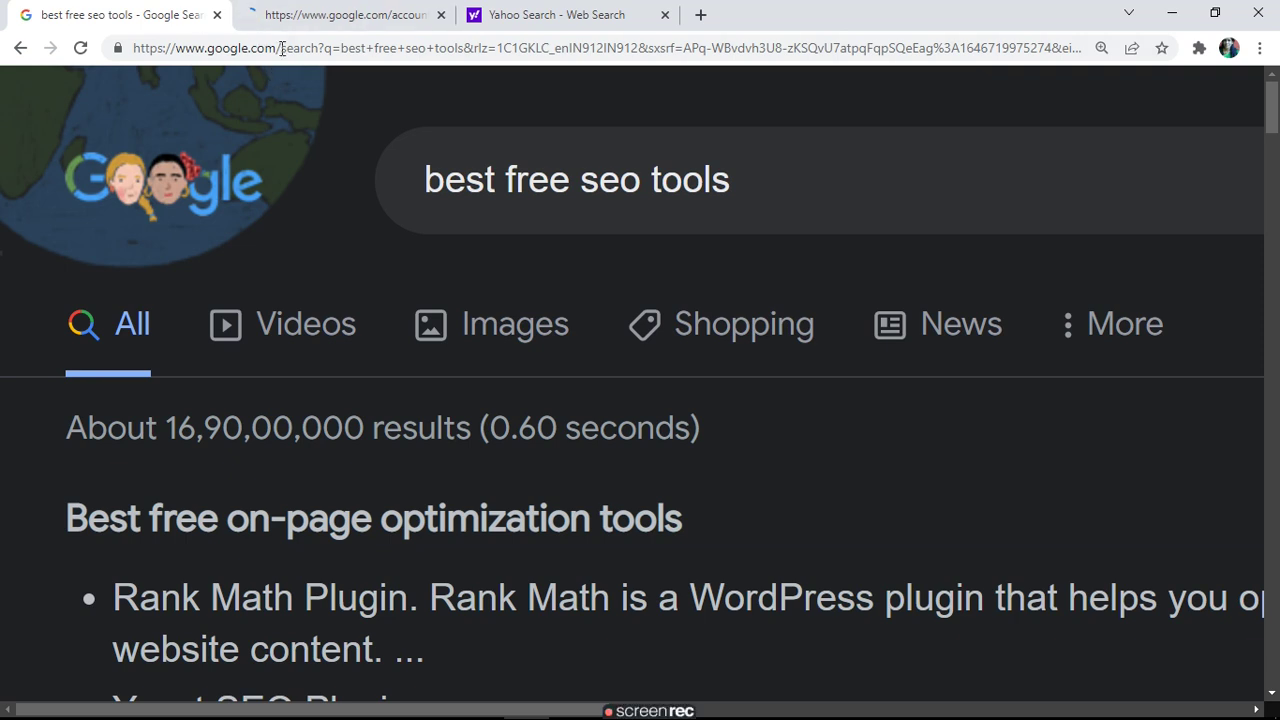
- Select the best free seo tools page's URL and erase it, leaving the address bar empty
{"action": "left_click", "coordinate": [283, 47]}
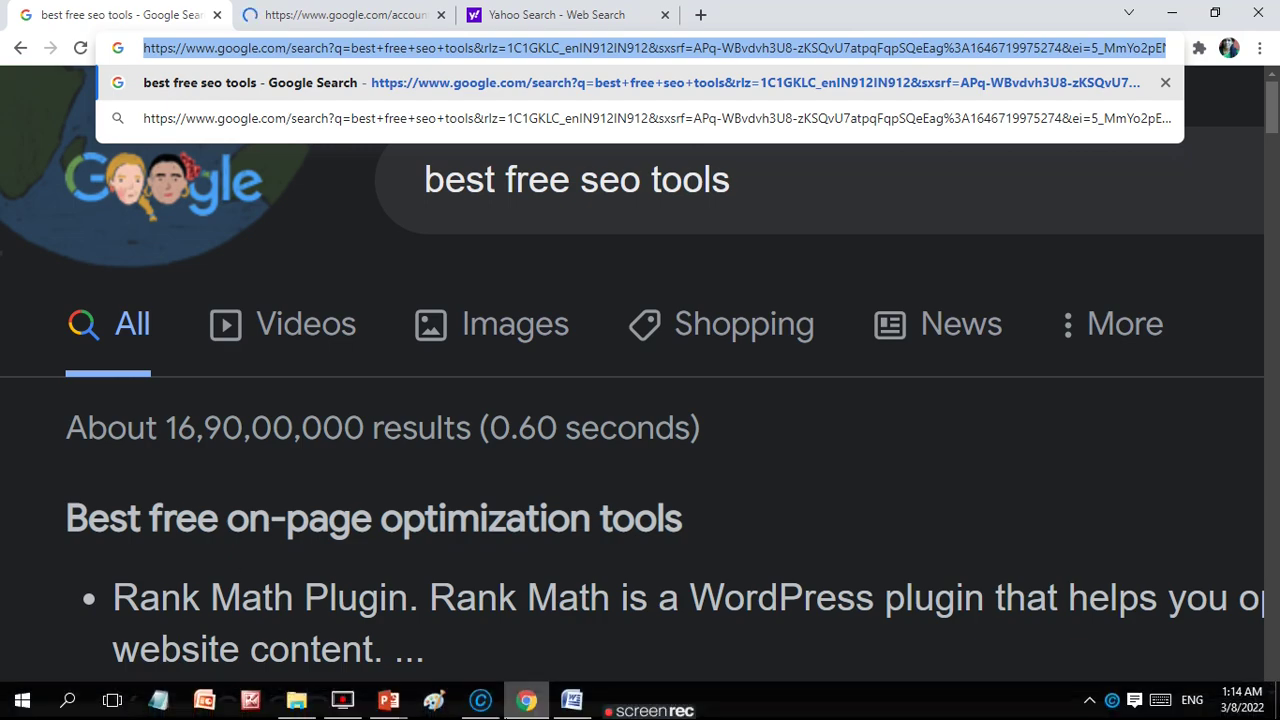
{"action": "left_click", "coordinate": [571, 704]}
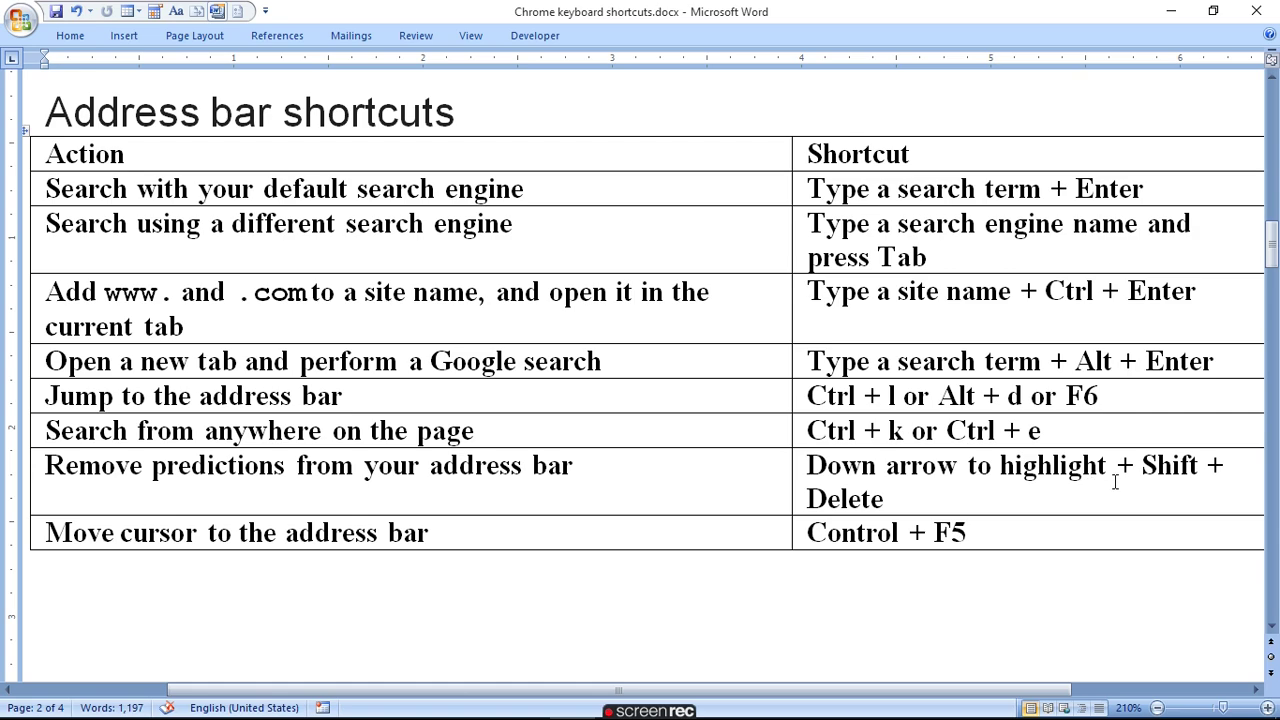
{"action": "left_click", "coordinate": [521, 704]}
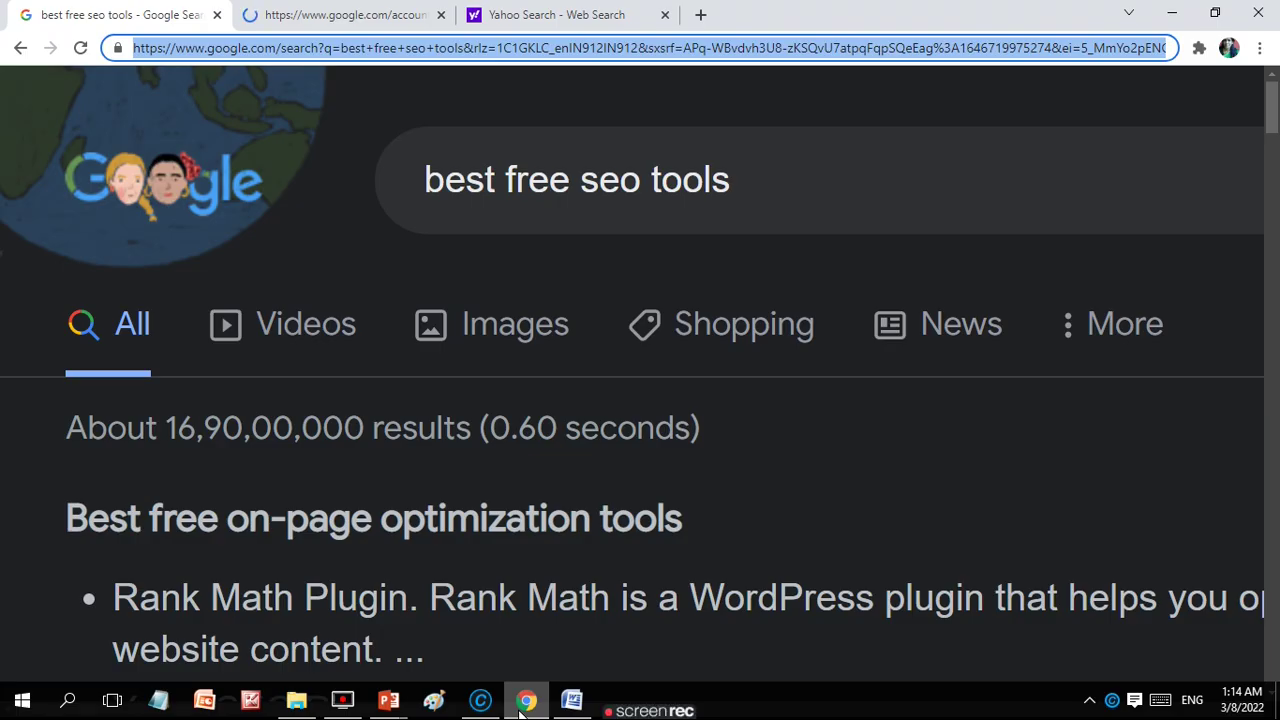
{"action": "key", "text": "BackSpace"}
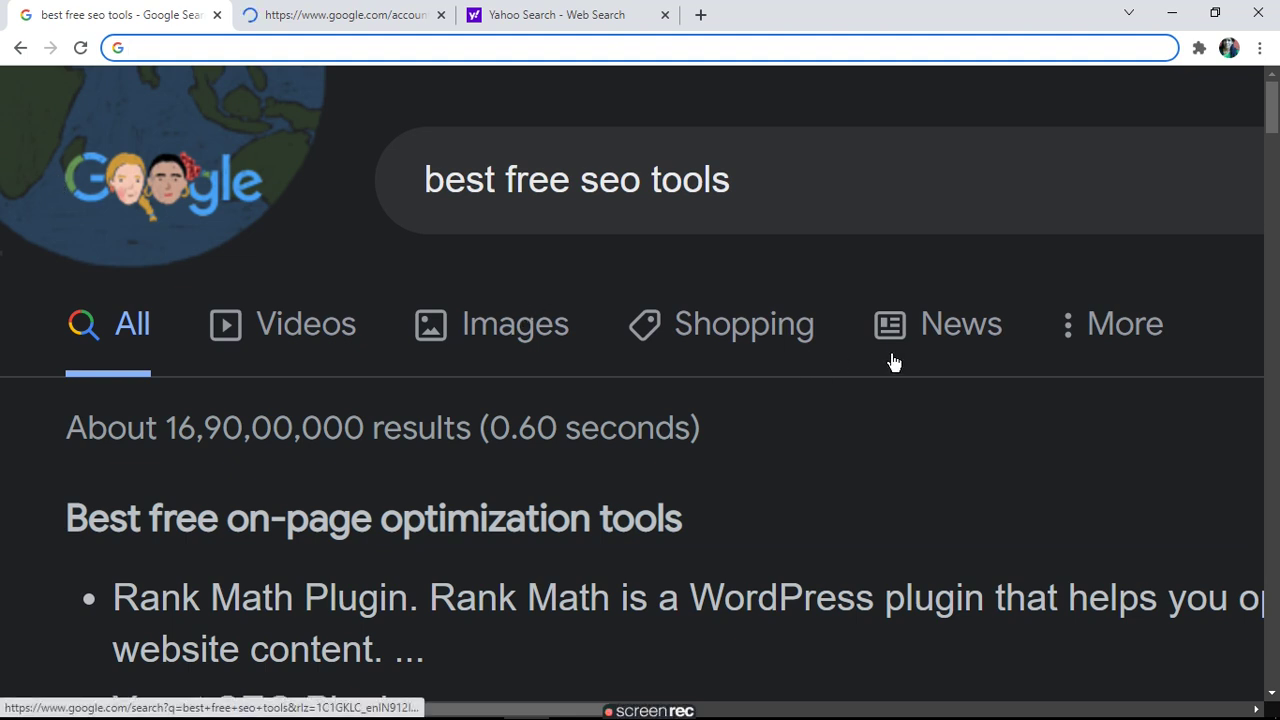
- Scroll past the Moz, Backlinko, Buffer, SEMrush and Ahrefs results to the neilpatel.com result
{"action": "scroll", "coordinate": [1277, 530], "scroll_direction": "down", "scroll_amount": 5}
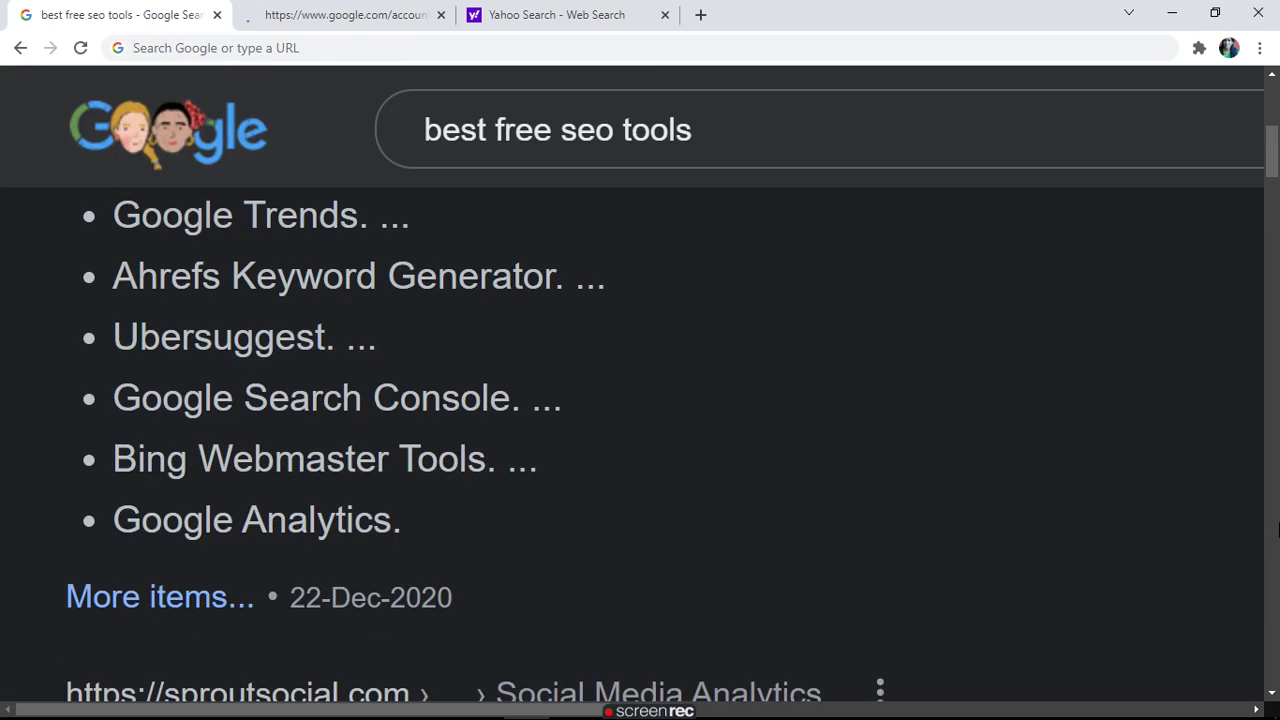
{"action": "scroll", "coordinate": [720, 365], "scroll_direction": "up", "scroll_amount": 5}
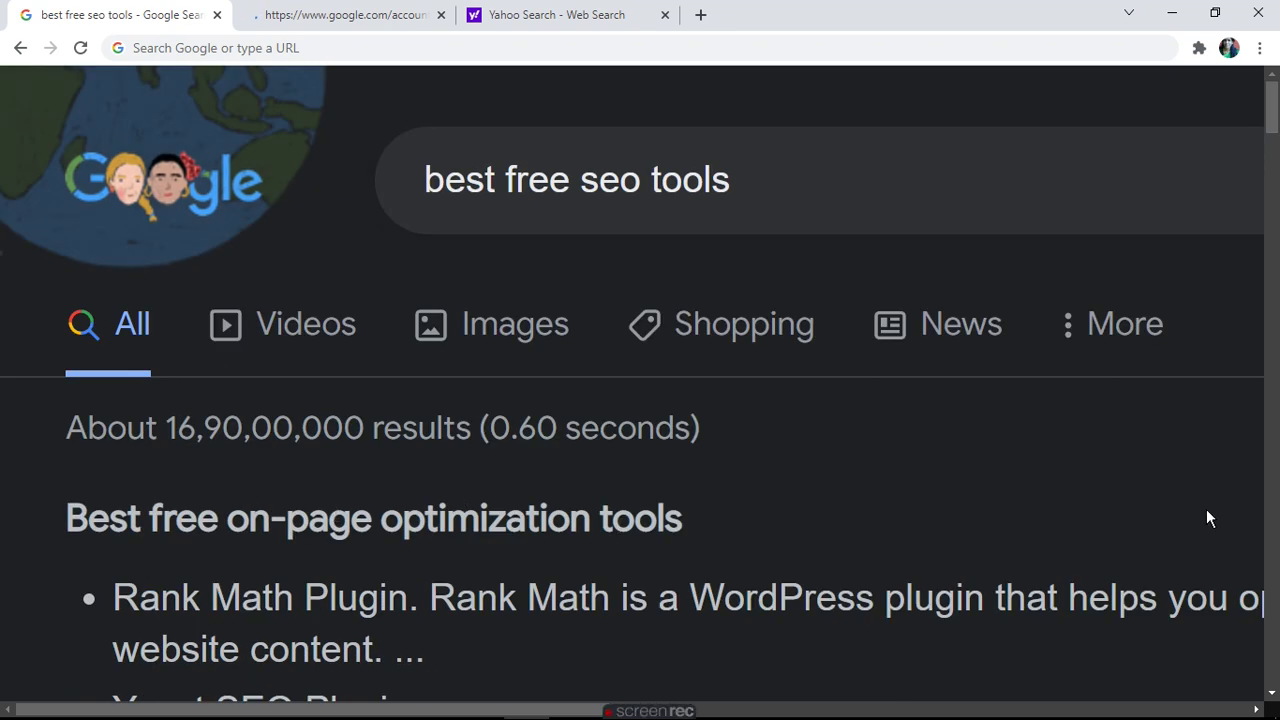
{"action": "scroll", "coordinate": [1278, 541], "scroll_direction": "down", "scroll_amount": 5}
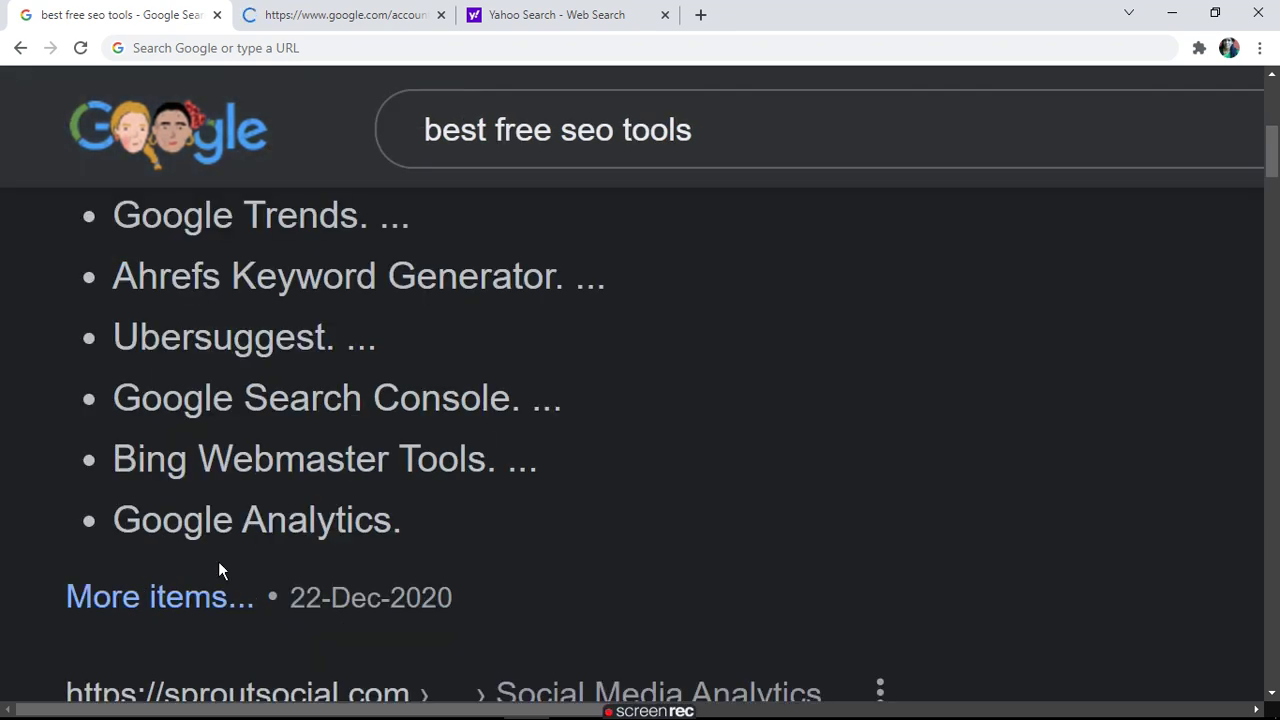
{"action": "scroll", "coordinate": [1277, 633], "scroll_direction": "down", "scroll_amount": 5}
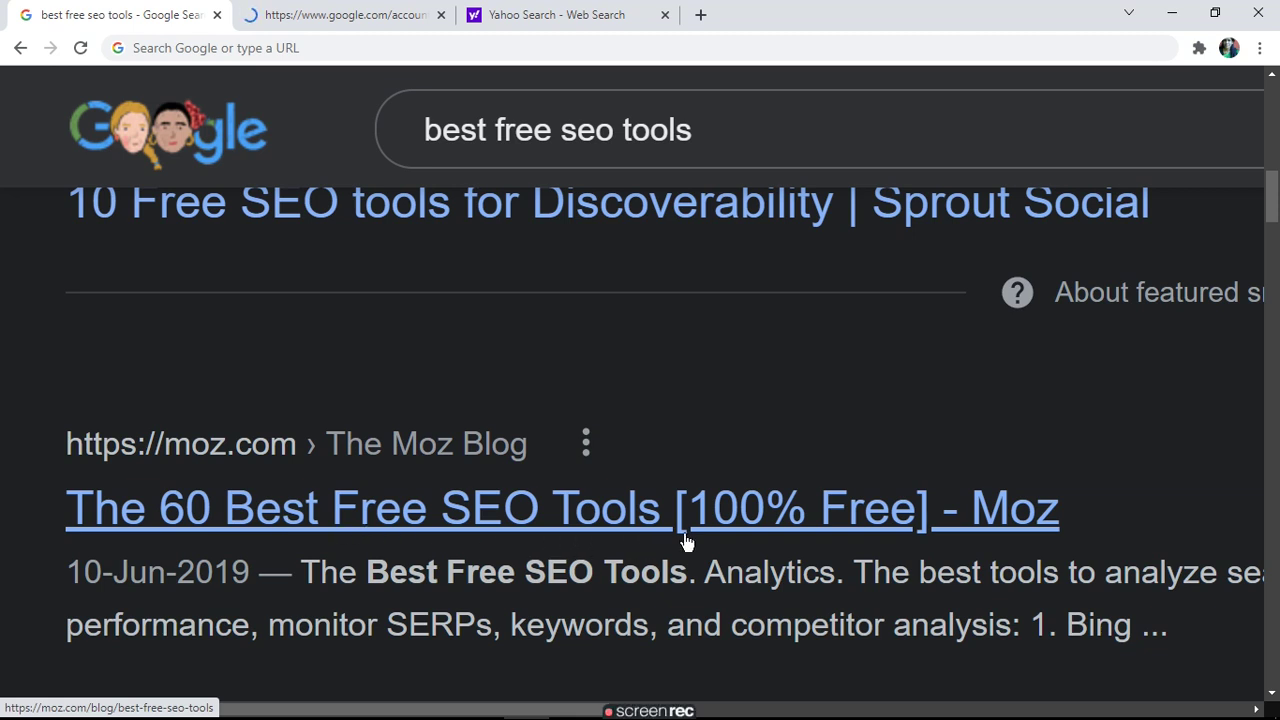
{"action": "scroll", "coordinate": [1270, 648], "scroll_direction": "down", "scroll_amount": 1}
{"action": "scroll", "coordinate": [1270, 648], "scroll_direction": "down", "scroll_amount": 3}
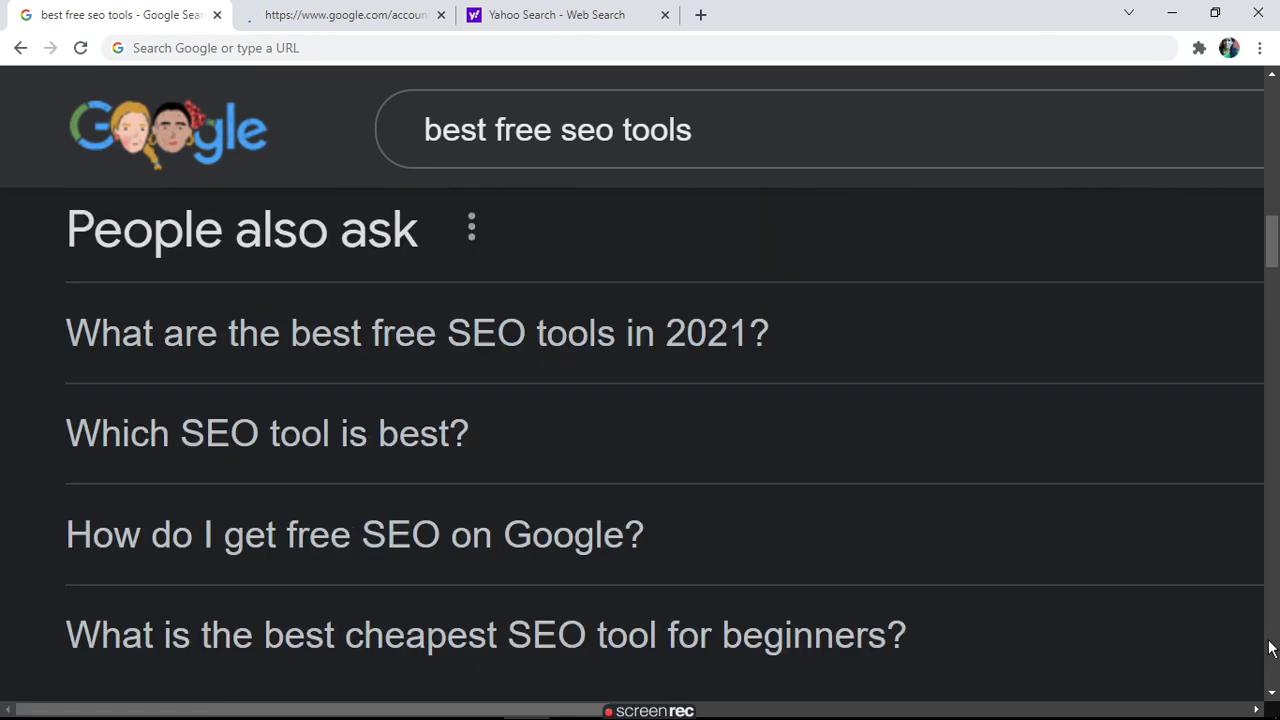
{"action": "scroll", "coordinate": [1270, 648], "scroll_direction": "down", "scroll_amount": 4}
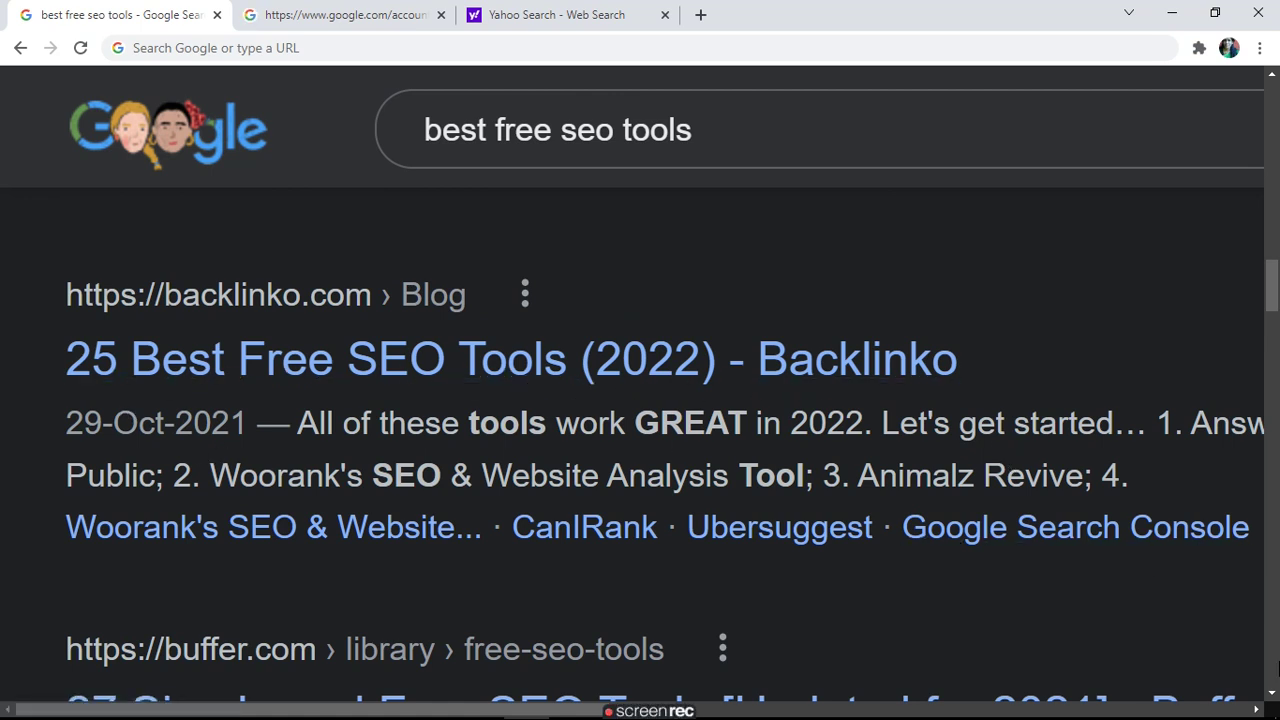
{"action": "scroll", "coordinate": [1276, 668], "scroll_direction": "down", "scroll_amount": 5}
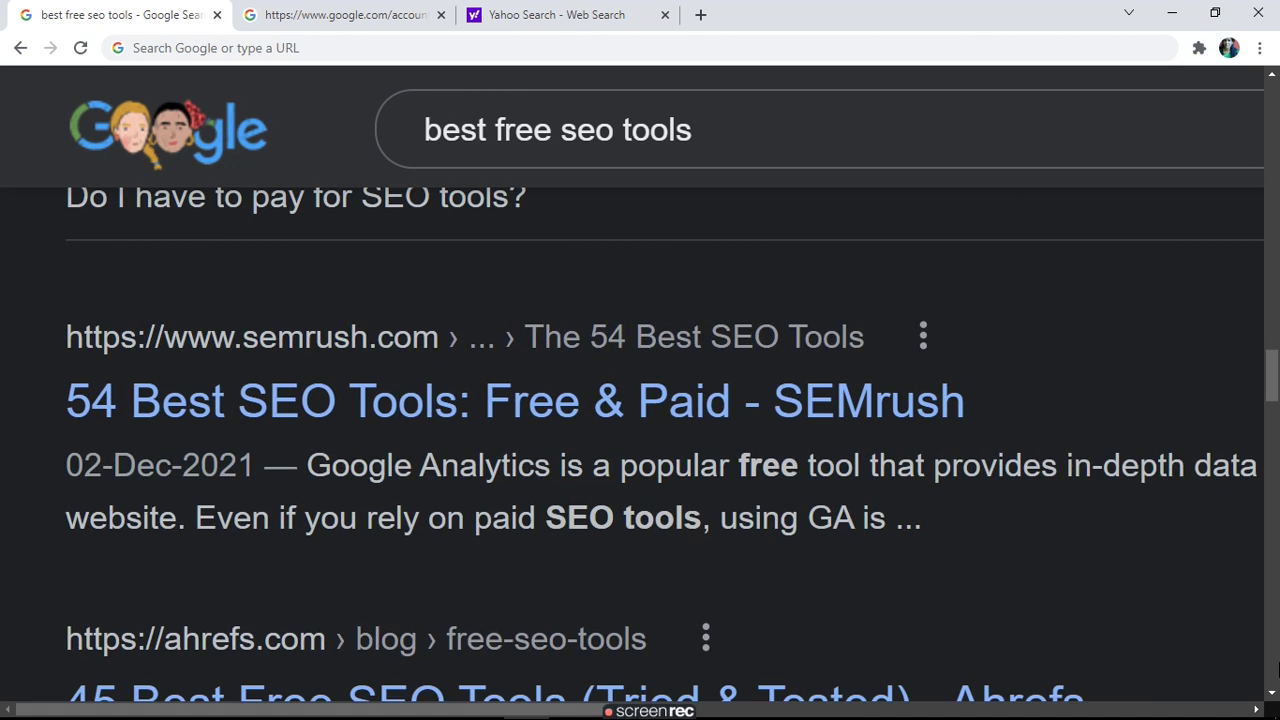
{"action": "scroll", "coordinate": [1277, 668], "scroll_direction": "up", "scroll_amount": 5}
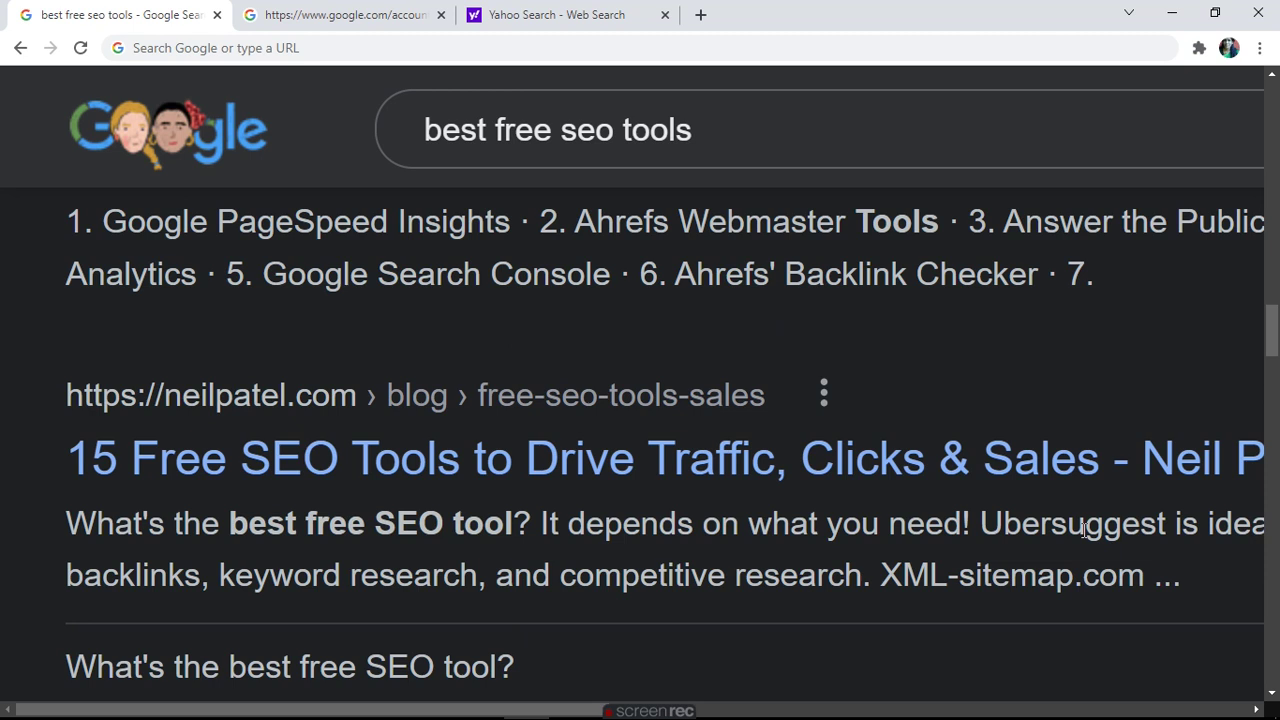
- Open and skim the neilpatel.com free SEO tools article, then go back twice to the 'seo tools' results
{"action": "left_click", "coordinate": [330, 459]}
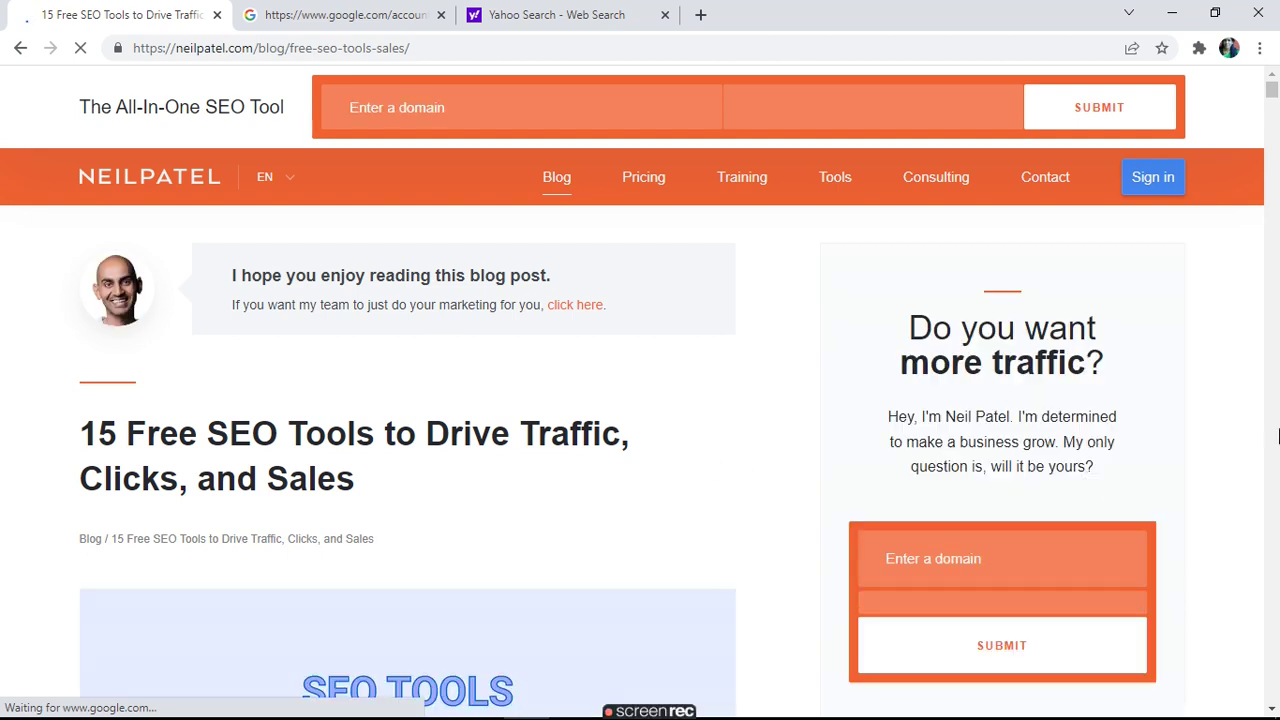
{"action": "scroll", "coordinate": [1277, 440], "scroll_direction": "down", "scroll_amount": 5}
{"action": "scroll", "coordinate": [1277, 460], "scroll_direction": "down", "scroll_amount": 6}
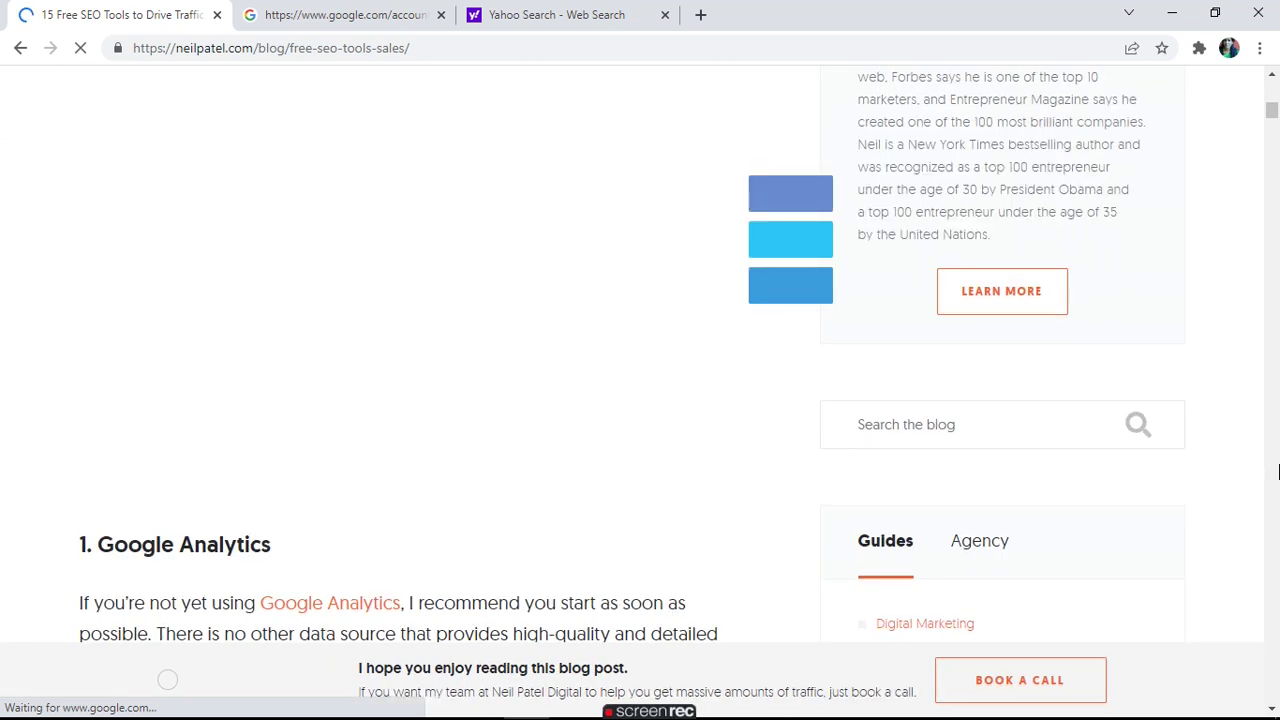
{"action": "scroll", "coordinate": [1277, 472], "scroll_direction": "down", "scroll_amount": 5}
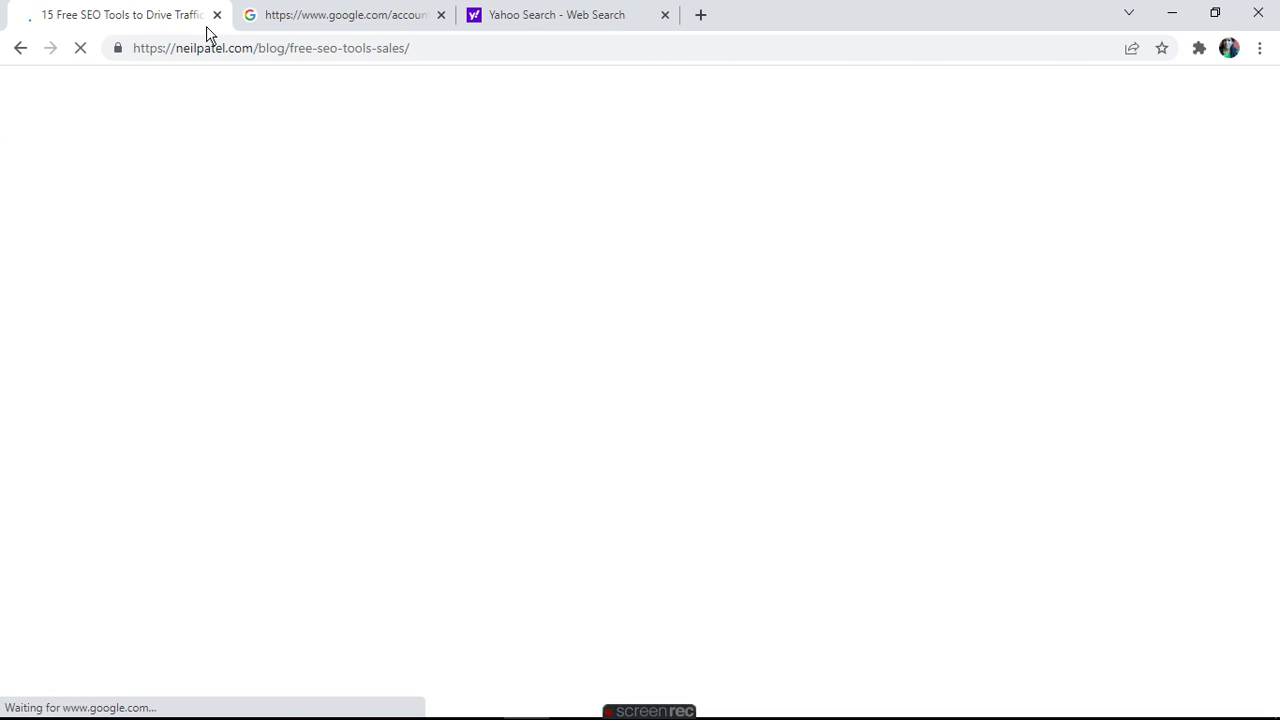
{"action": "left_click", "coordinate": [22, 50]}
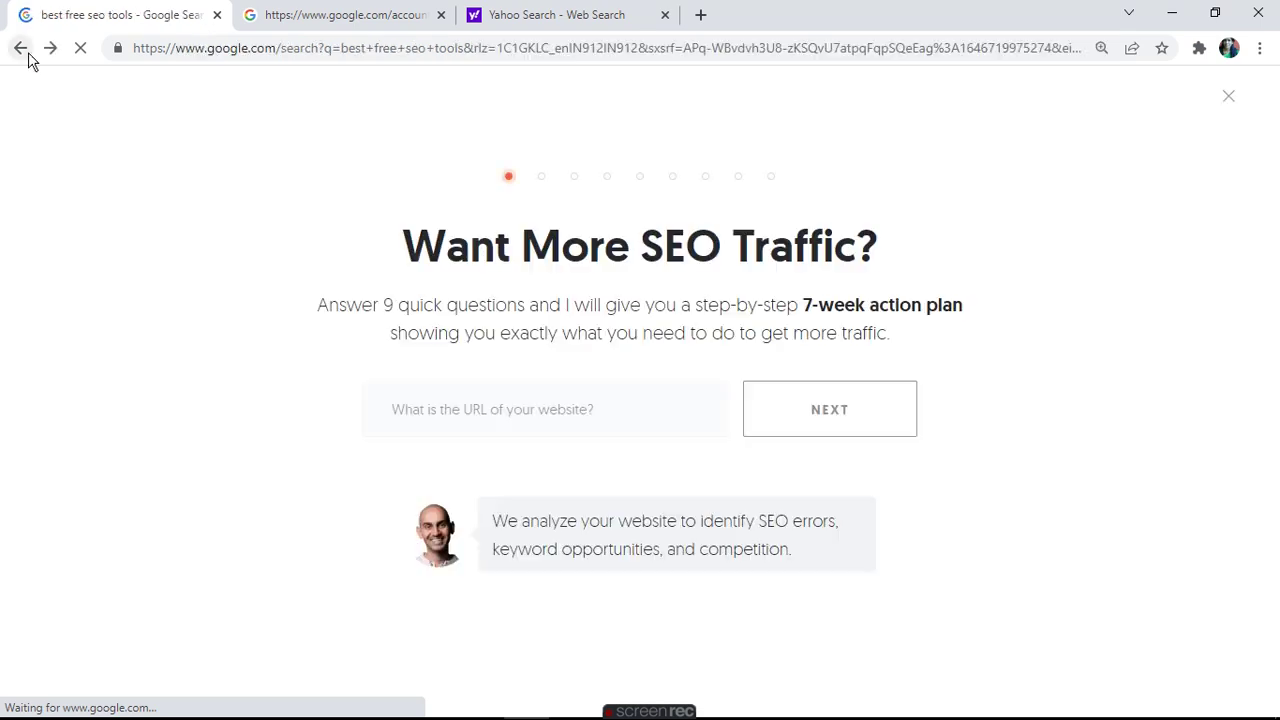
{"action": "left_click", "coordinate": [28, 56]}
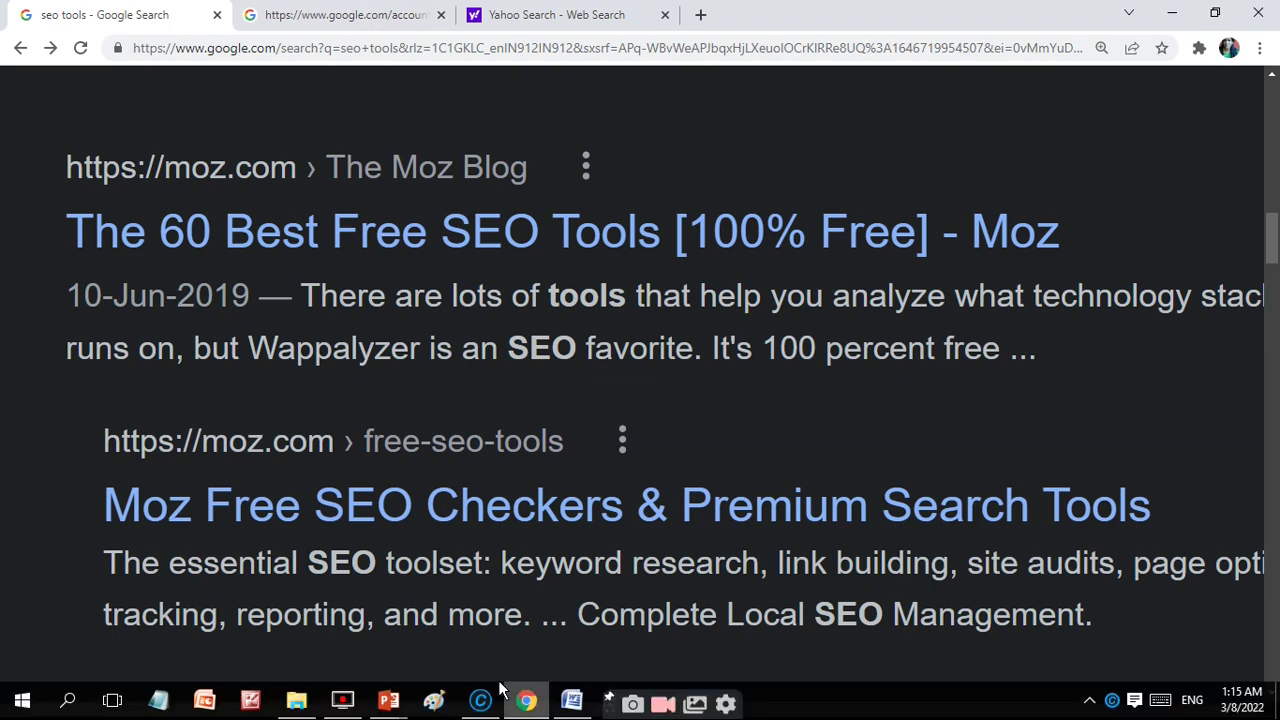
{"action": "left_click", "coordinate": [571, 703]}
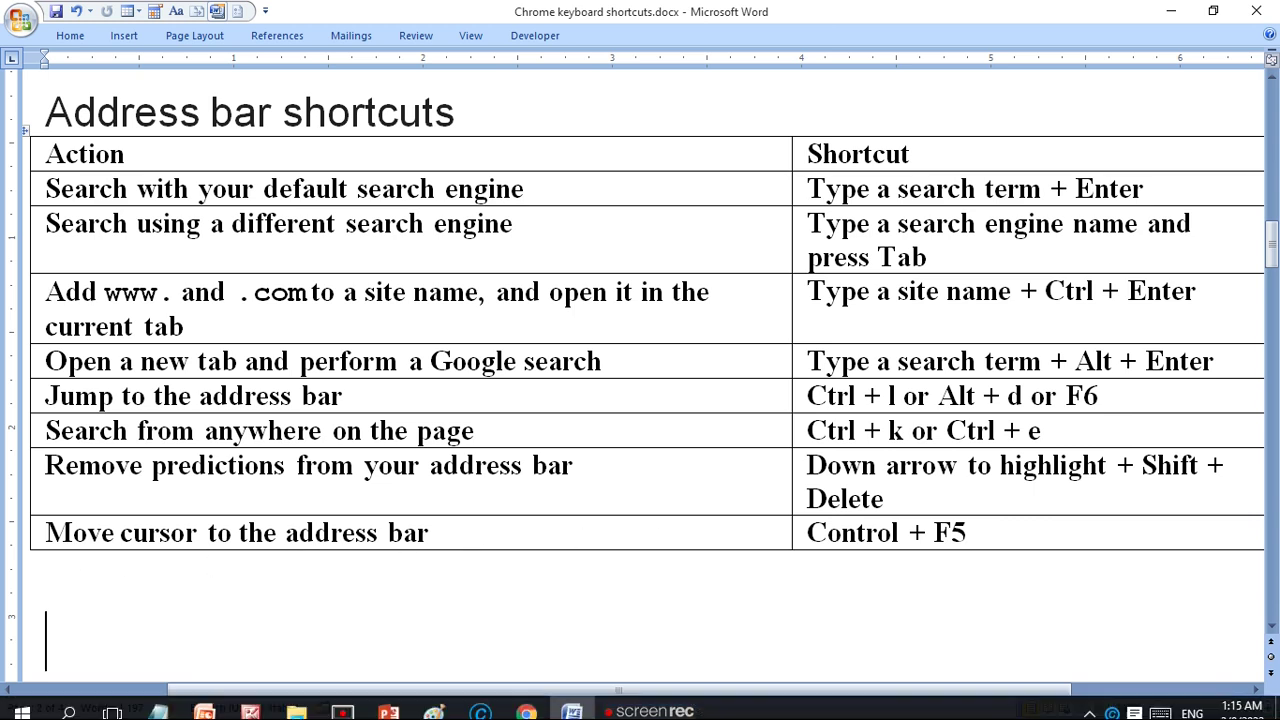
{"action": "left_click", "coordinate": [524, 706]}
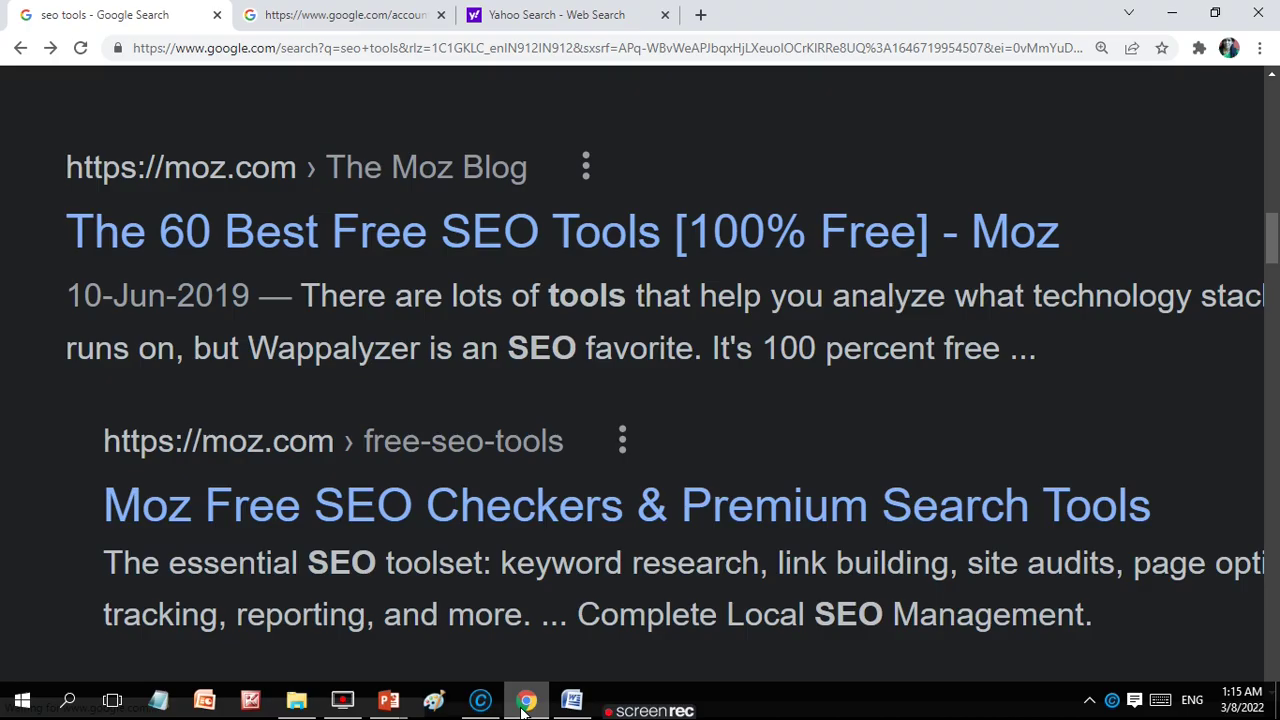
{"action": "key", "text": "ctrl+l"}
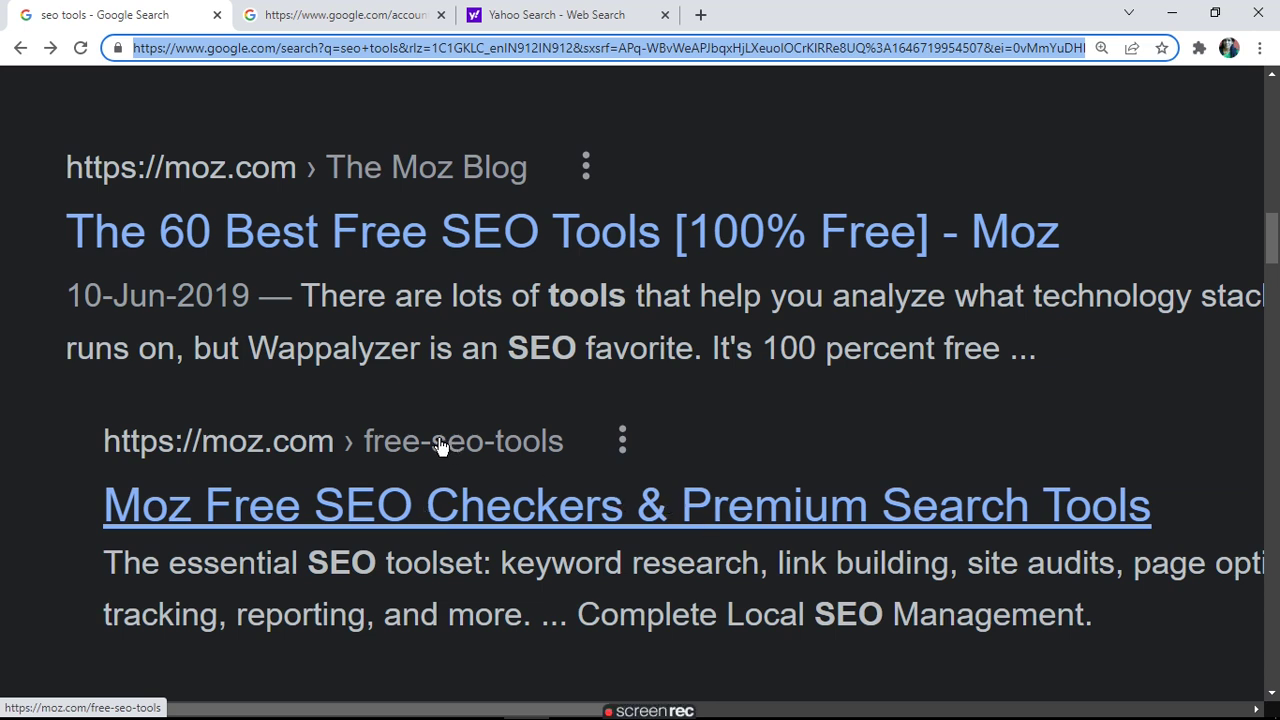
{"action": "key", "text": "Return"}
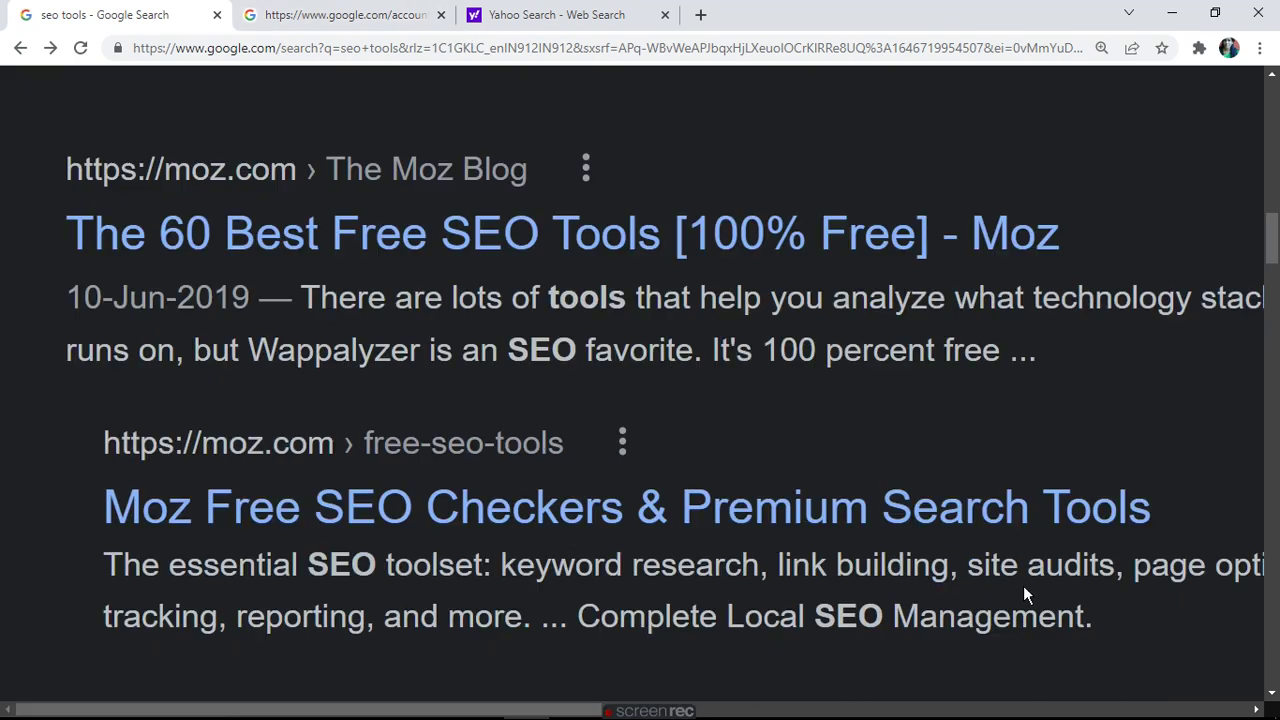
{"action": "mouse_move", "coordinate": [700, 715]}
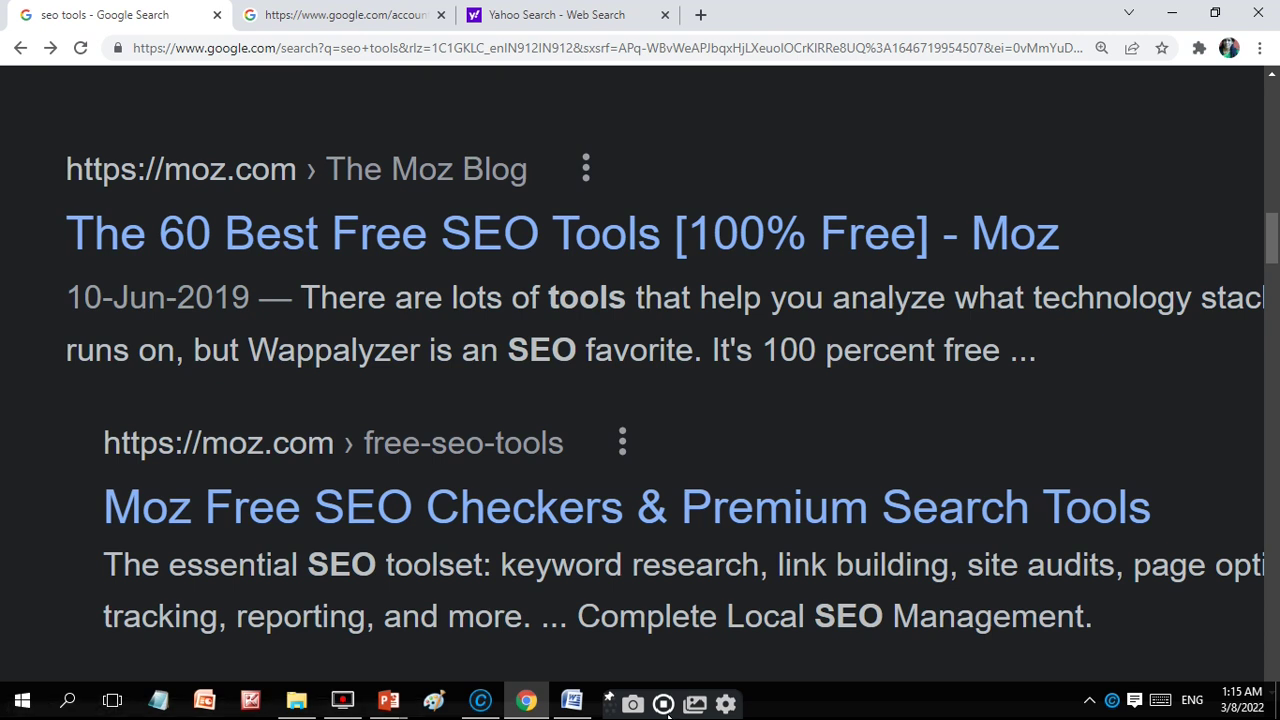
{"action": "left_click", "coordinate": [652, 710]}
{"action": "left_click", "coordinate": [663, 704]}
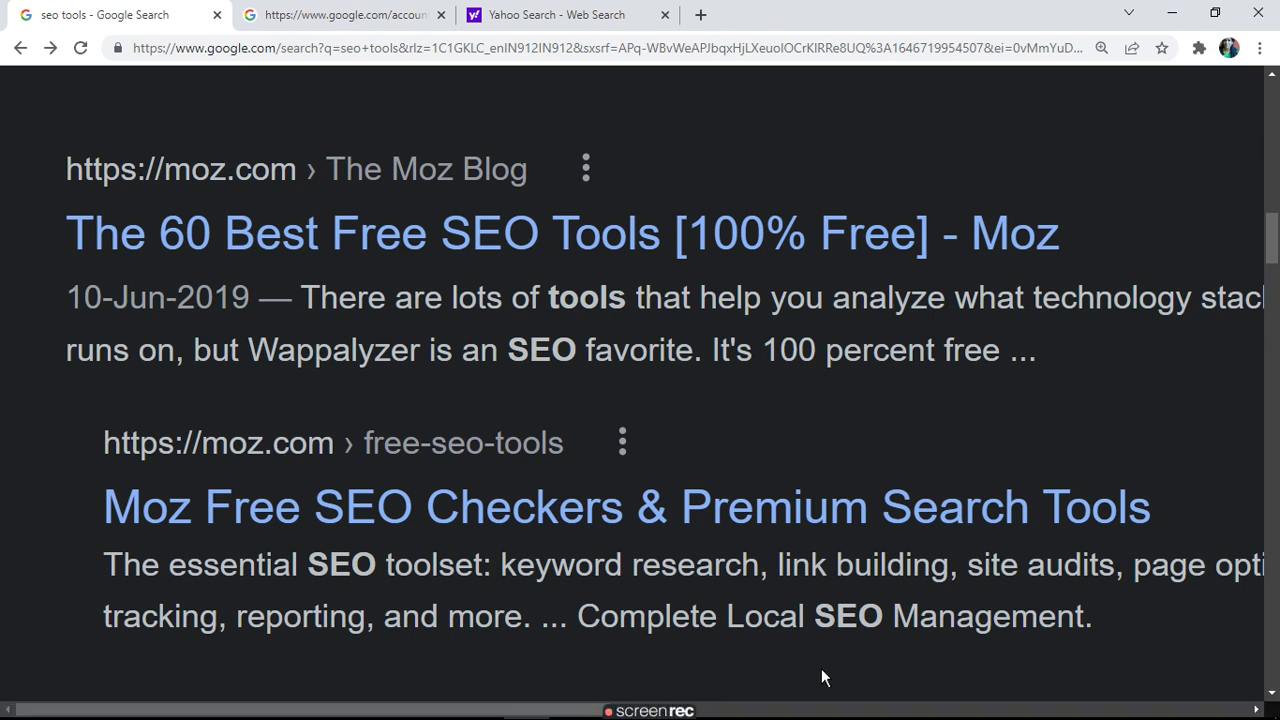
{"action": "mouse_move", "coordinate": [608, 700]}
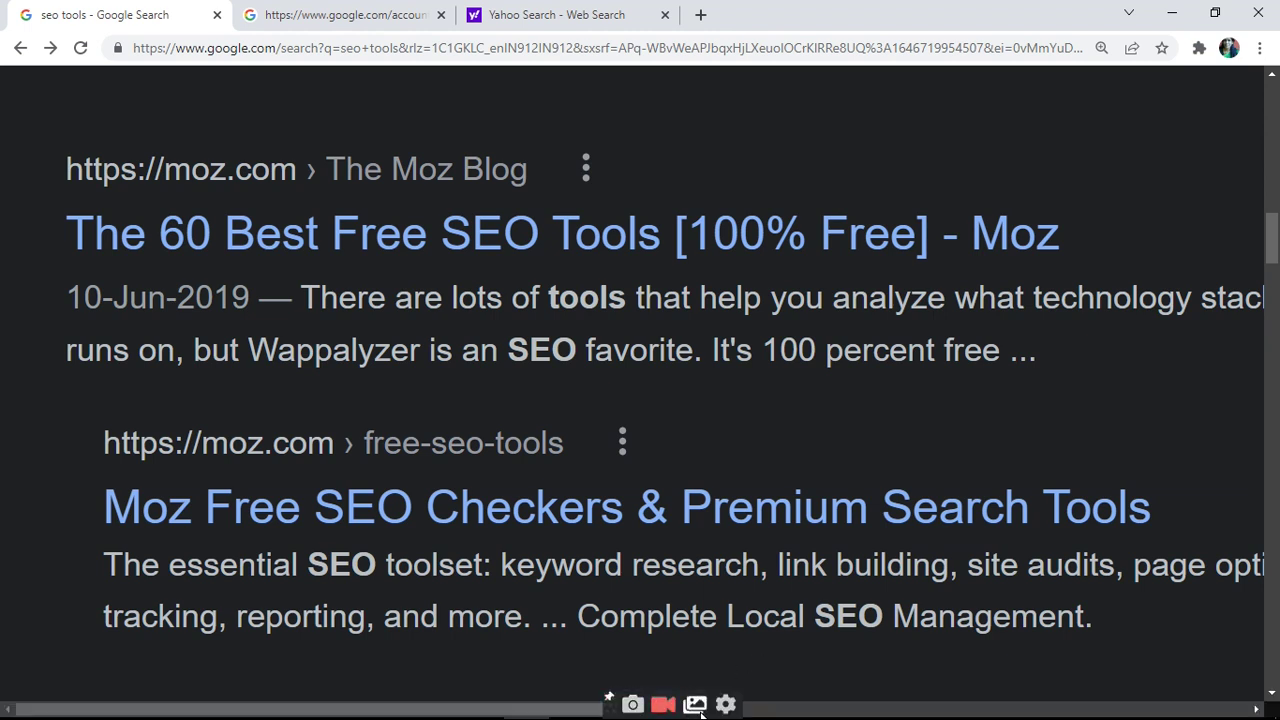